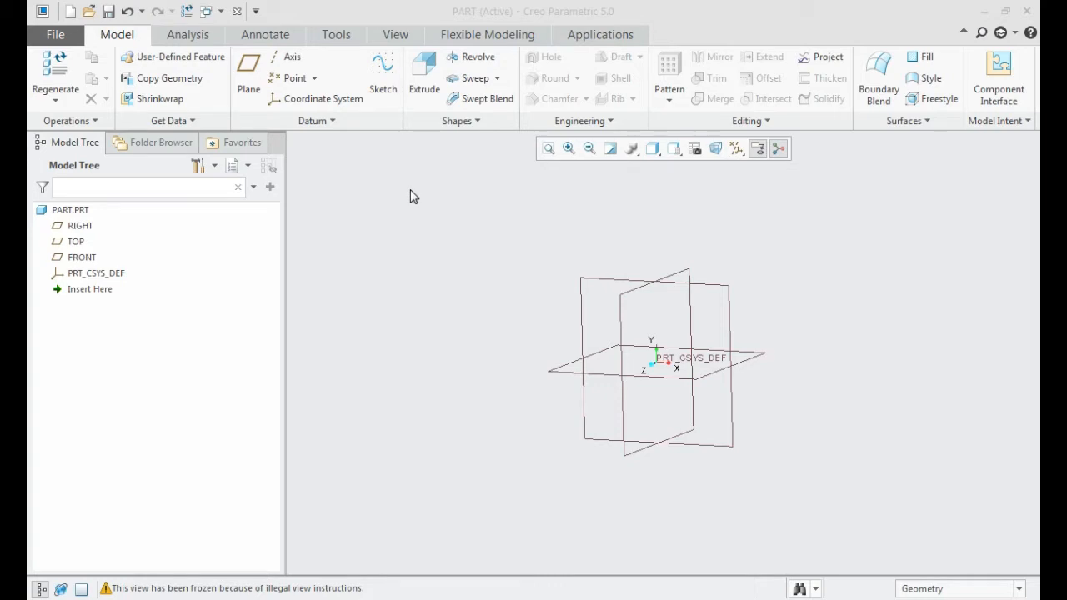
Step: Start a sketch on the FRONT plane and orient the view parallel to the sketch plane
{"action": "left_click", "coordinate": [84, 257]}
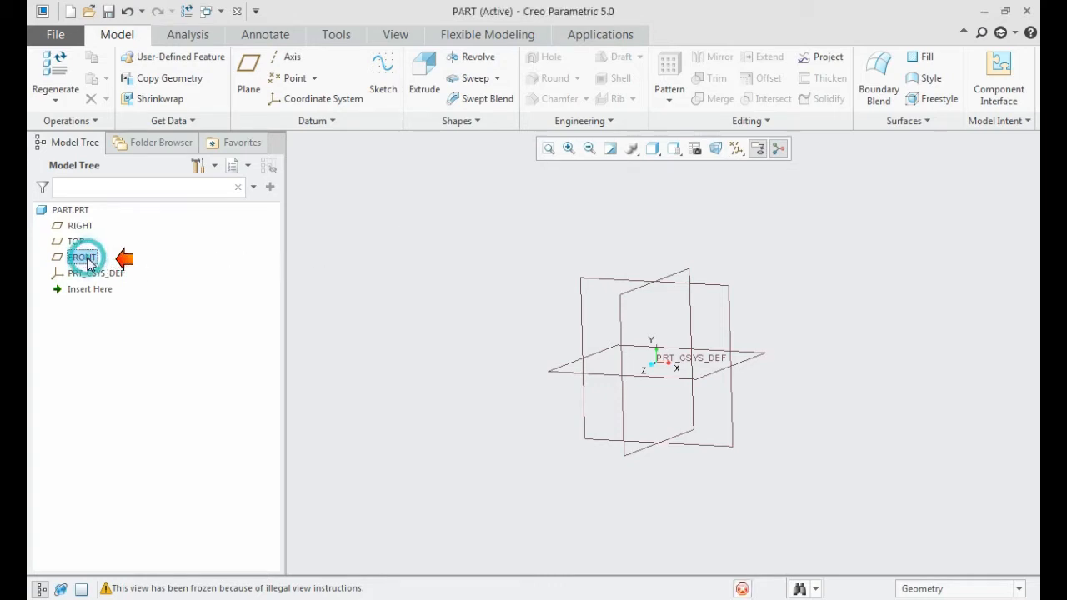
{"action": "left_click", "coordinate": [379, 83]}
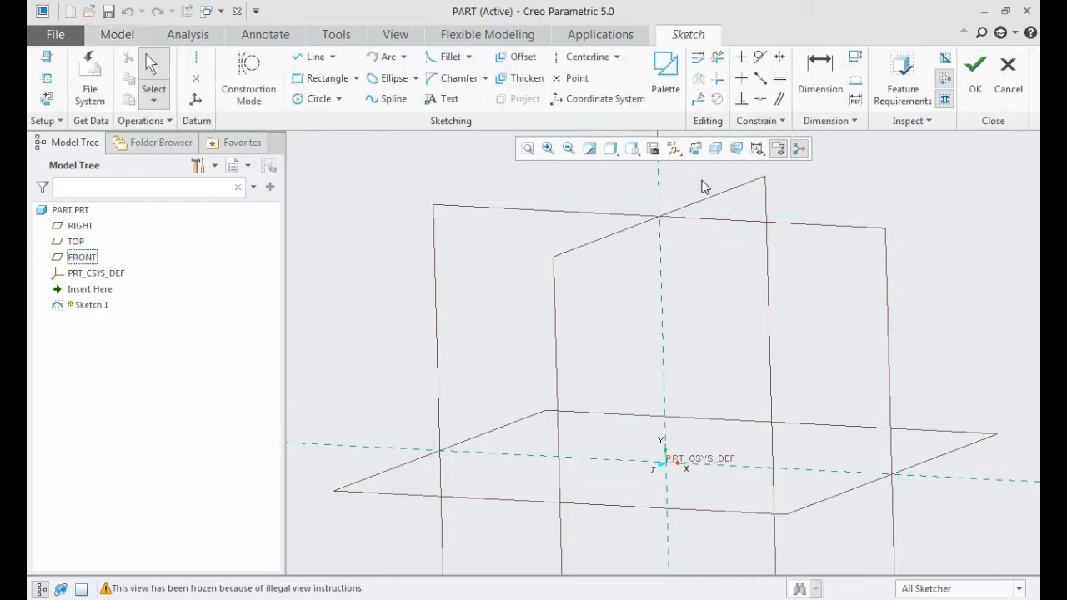
{"action": "left_click", "coordinate": [696, 150]}
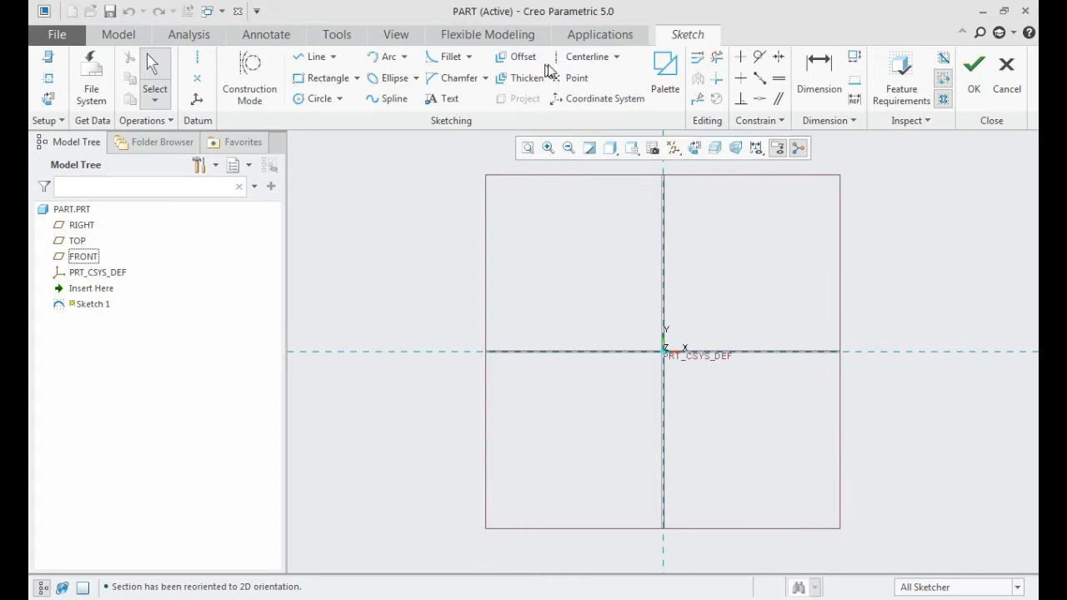
Step: Draw a vertical centerline through the origin of the sketch
{"action": "left_click", "coordinate": [584, 57]}
{"action": "left_click", "coordinate": [665, 352]}
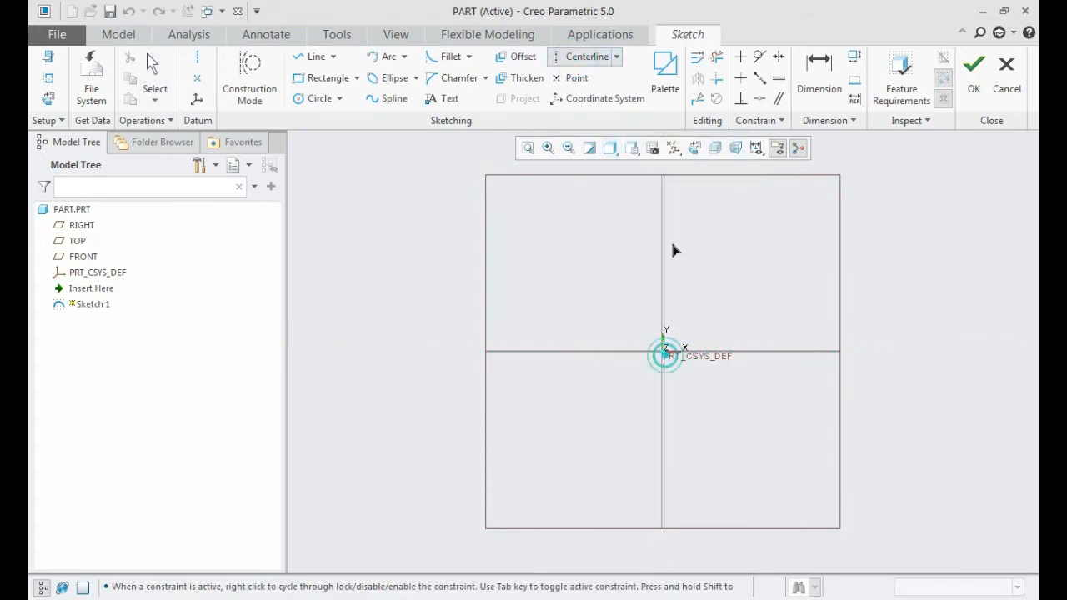
{"action": "left_click", "coordinate": [664, 210]}
{"action": "middle_click", "coordinate": [709, 238]}
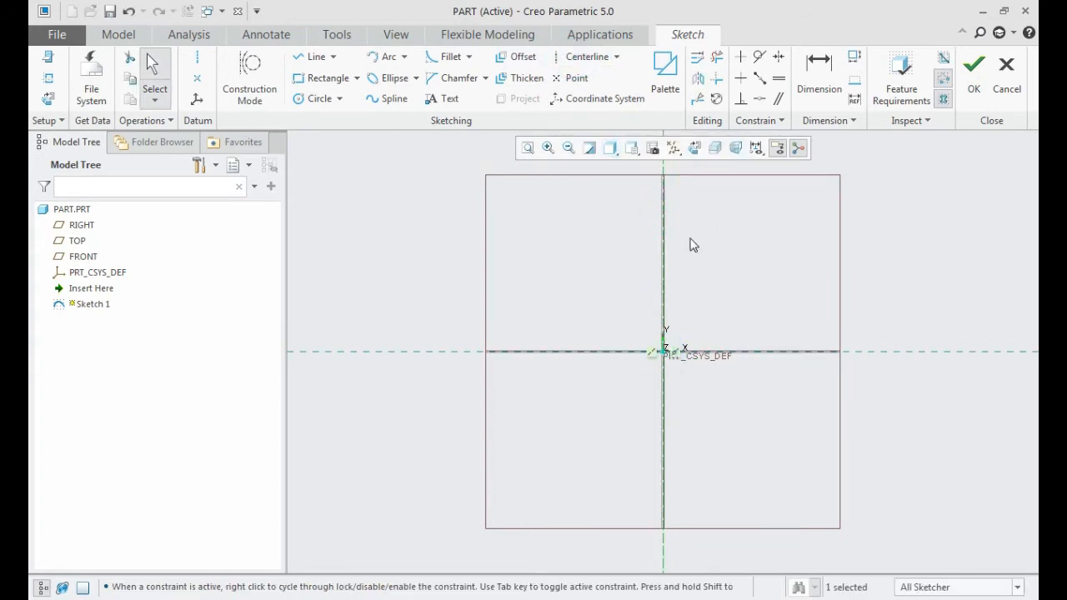
Step: From the origin, sketch a base line, inner slanted leg about 171 high, inner top about 73 wide, vertical leg, foot and outer edge about 208 high
{"action": "left_click", "coordinate": [316, 60]}
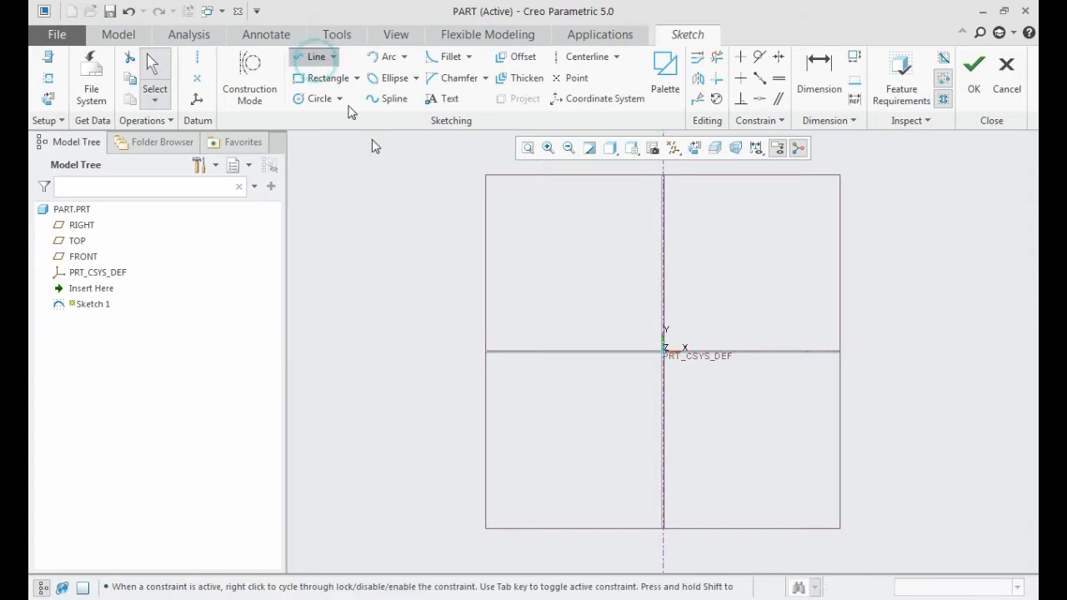
{"action": "left_click", "coordinate": [665, 352]}
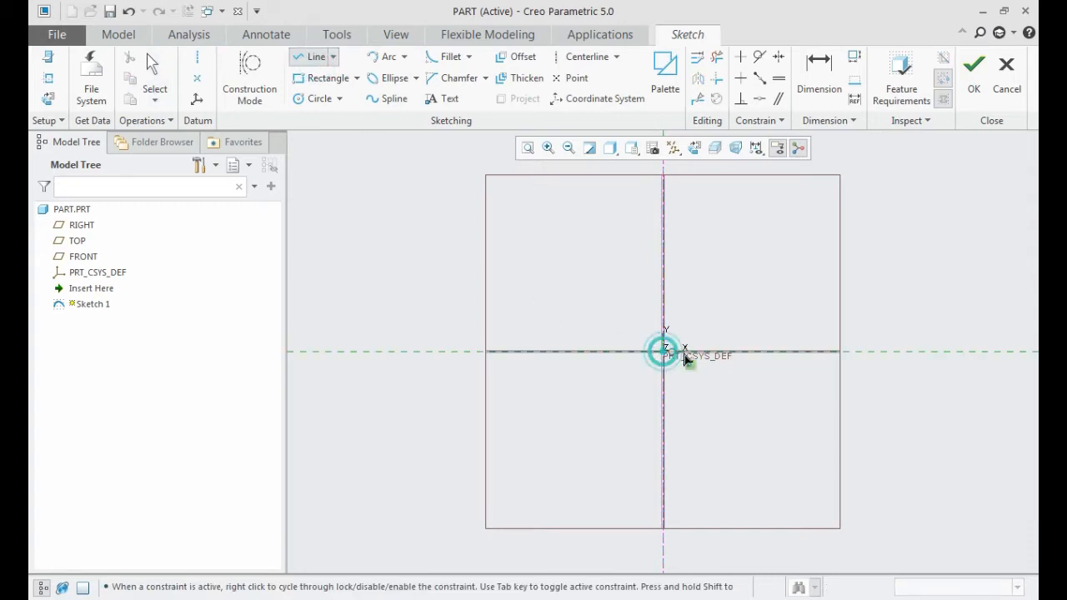
{"action": "left_click", "coordinate": [707, 351]}
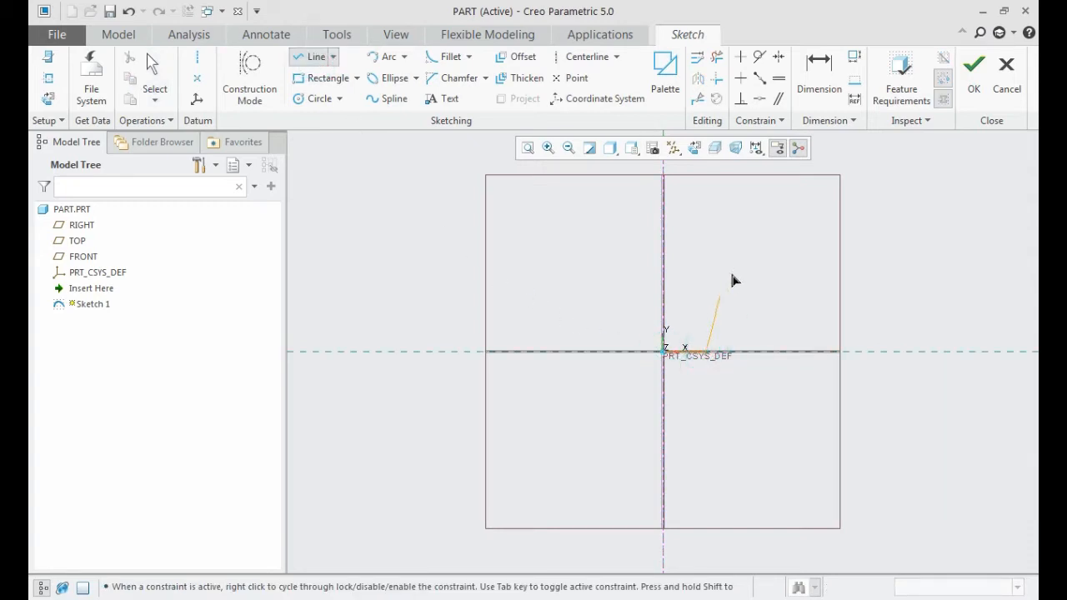
{"action": "left_click", "coordinate": [742, 233]}
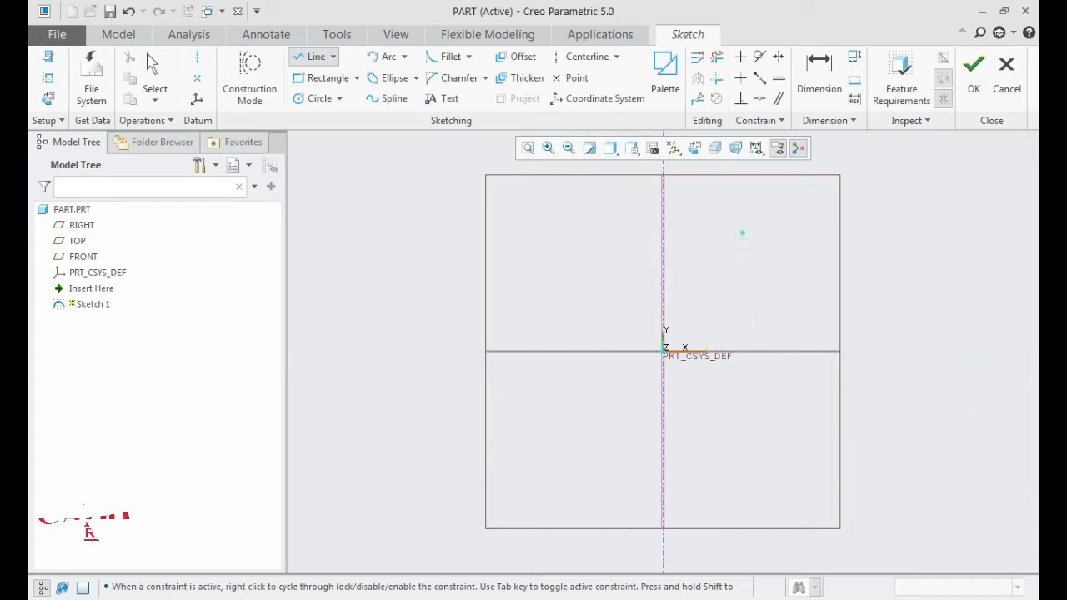
{"action": "left_click", "coordinate": [793, 233]}
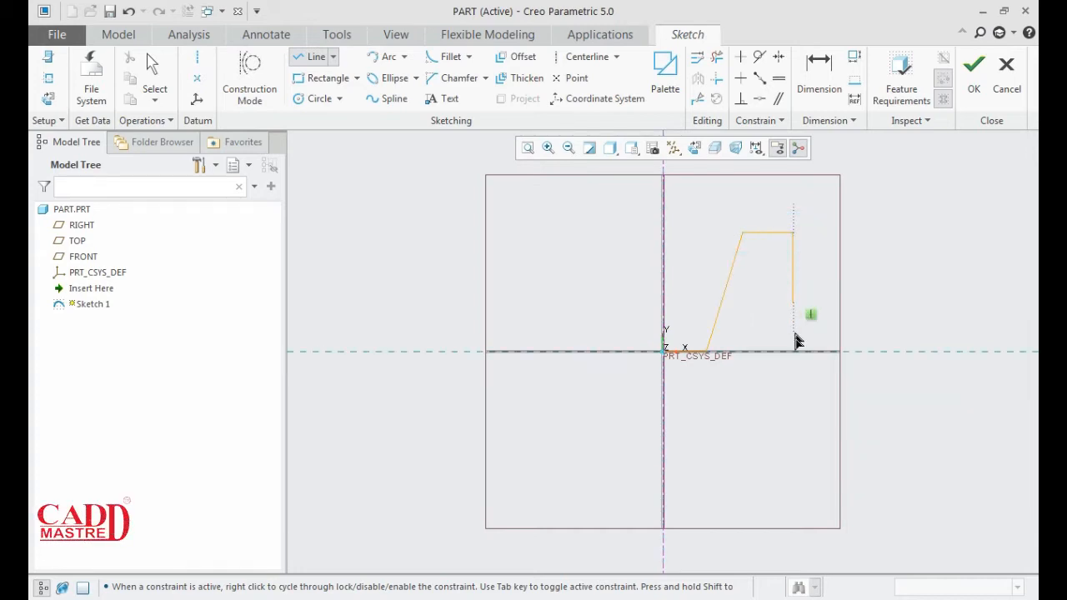
{"action": "left_click", "coordinate": [793, 351]}
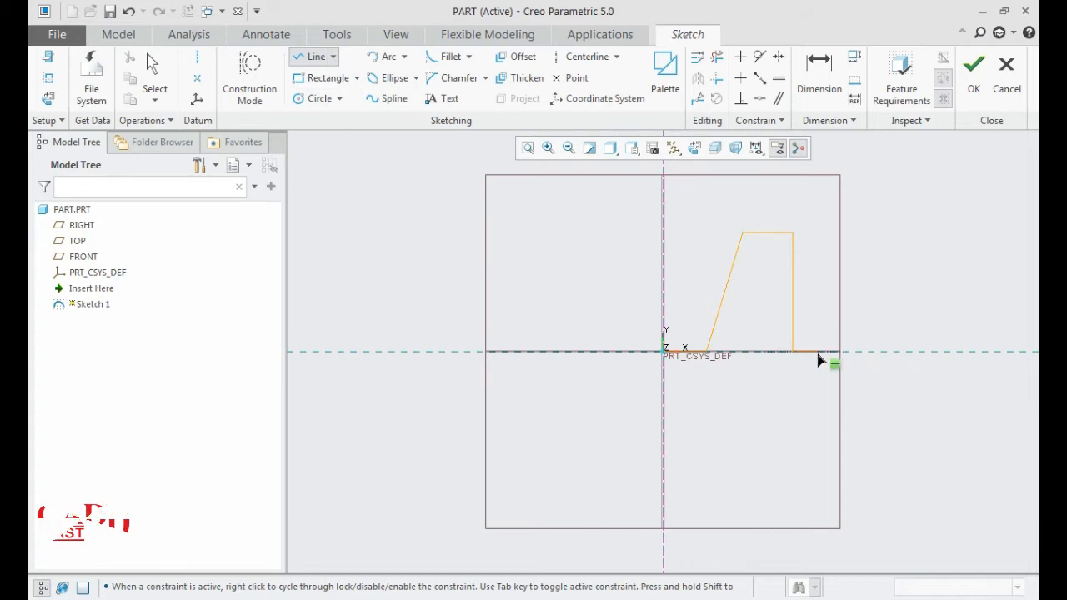
{"action": "left_click", "coordinate": [817, 356]}
{"action": "left_click", "coordinate": [817, 206]}
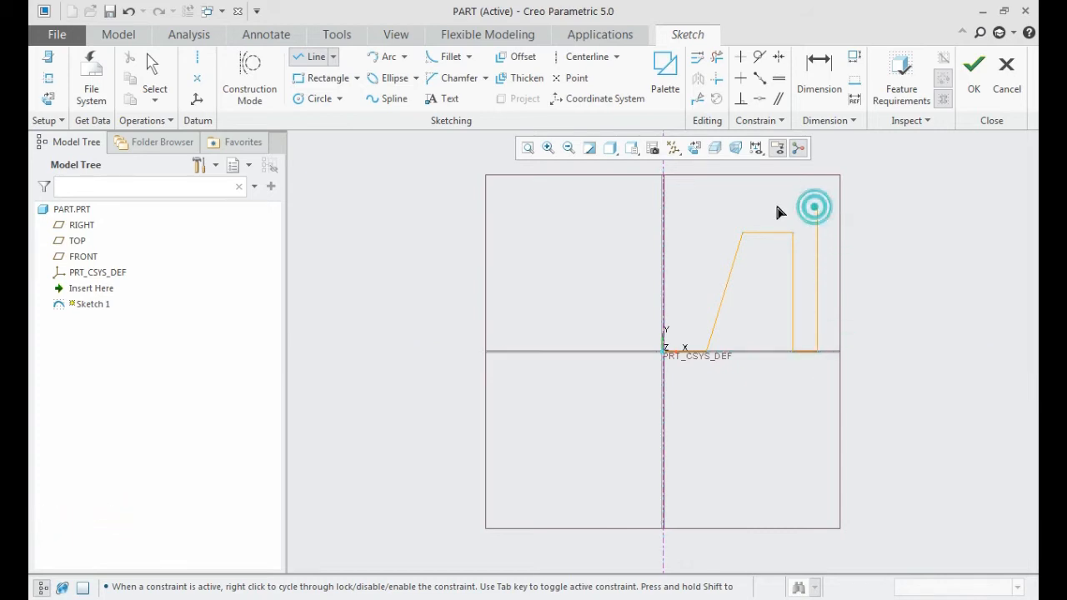
{"action": "middle_click", "coordinate": [720, 212]}
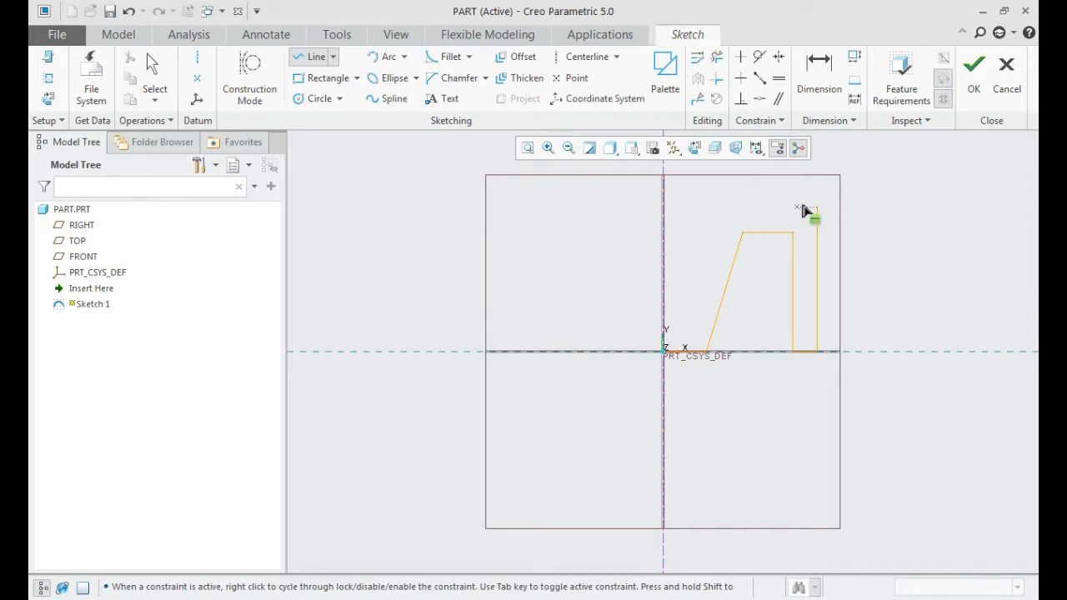
Step: Complete the half profile with an outer top line about 133 long, a parallel slanted line and a short horizontal line to the centerline
{"action": "left_click", "coordinate": [817, 208]}
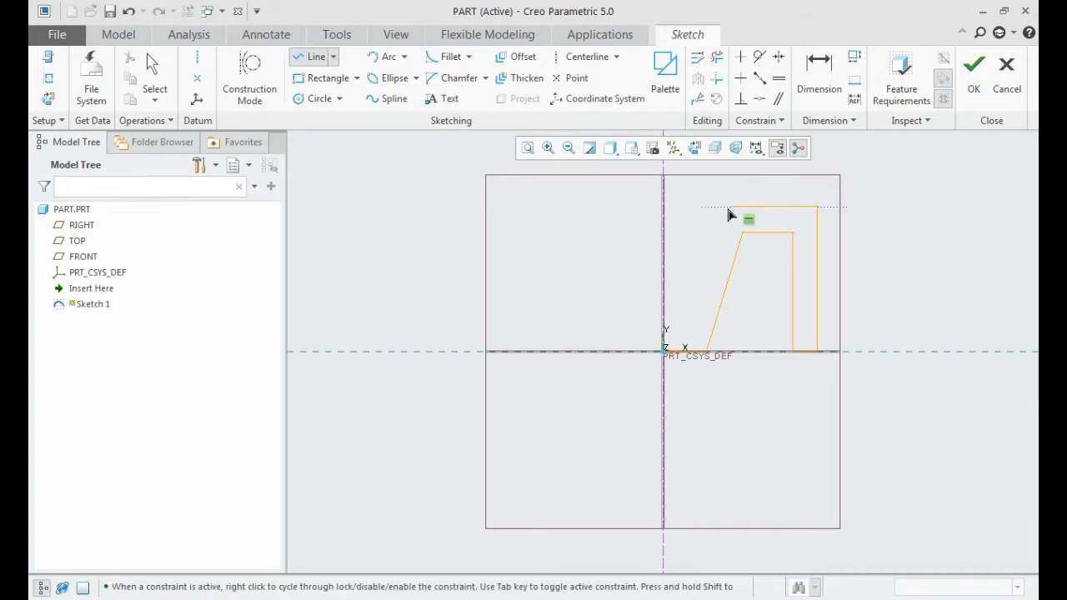
{"action": "left_click", "coordinate": [725, 207]}
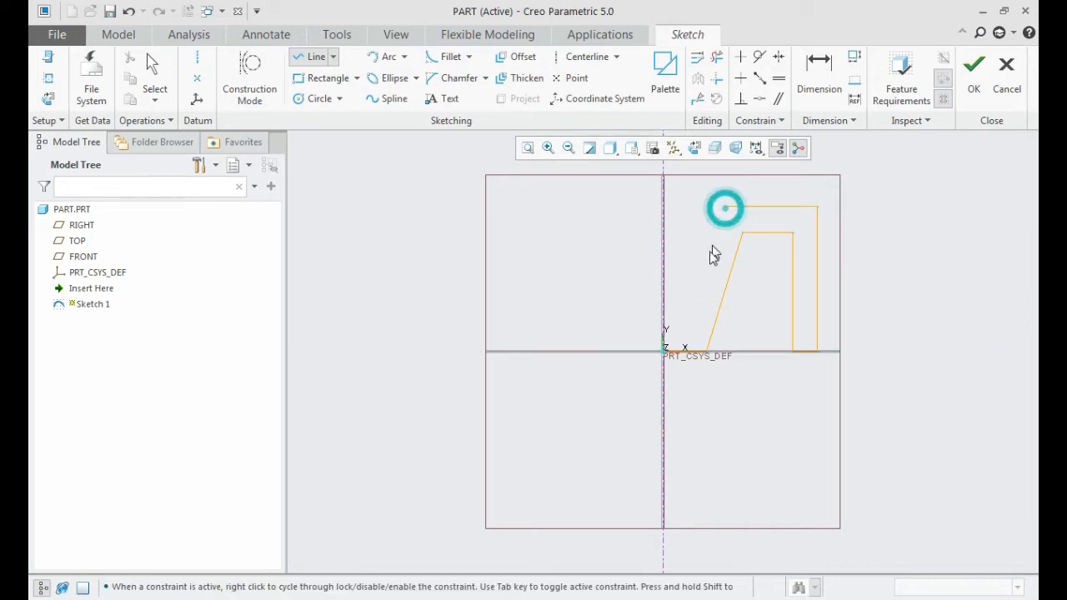
{"action": "left_click", "coordinate": [688, 330]}
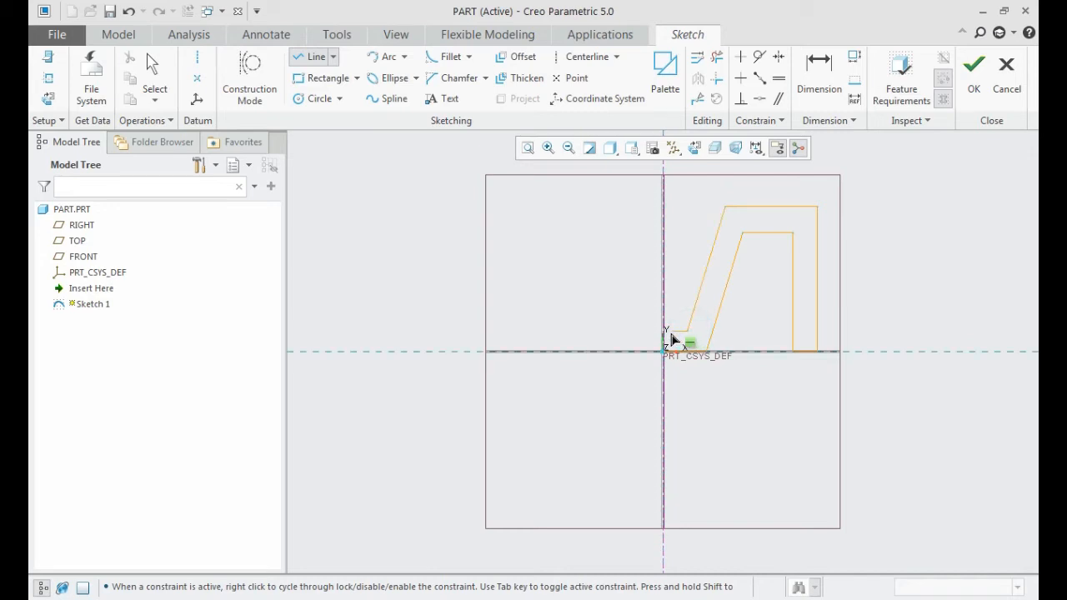
{"action": "left_click", "coordinate": [665, 331]}
{"action": "middle_click", "coordinate": [671, 286]}
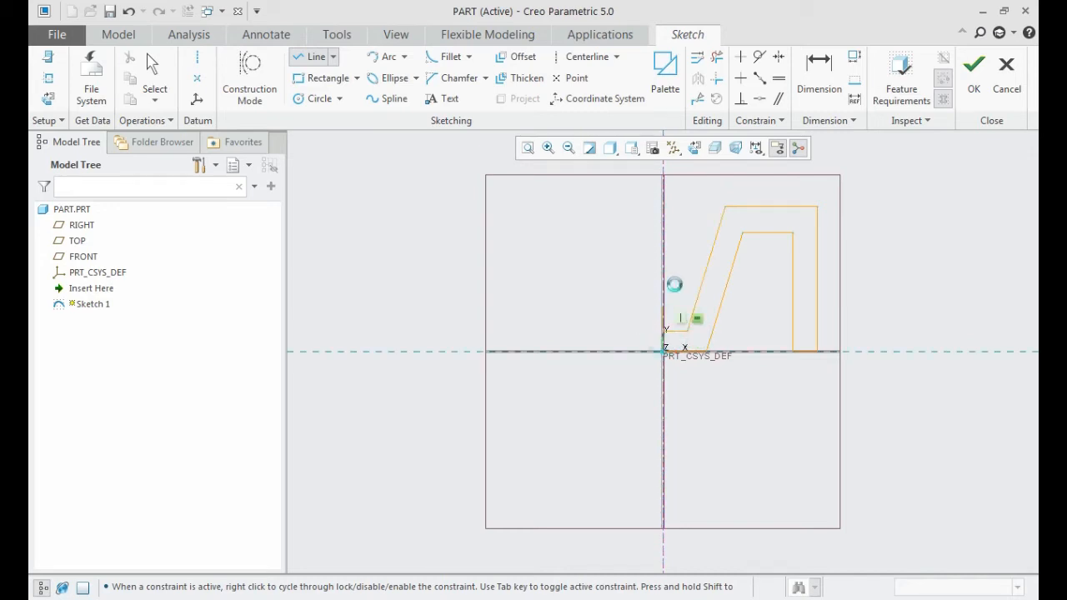
{"action": "middle_click", "coordinate": [684, 266]}
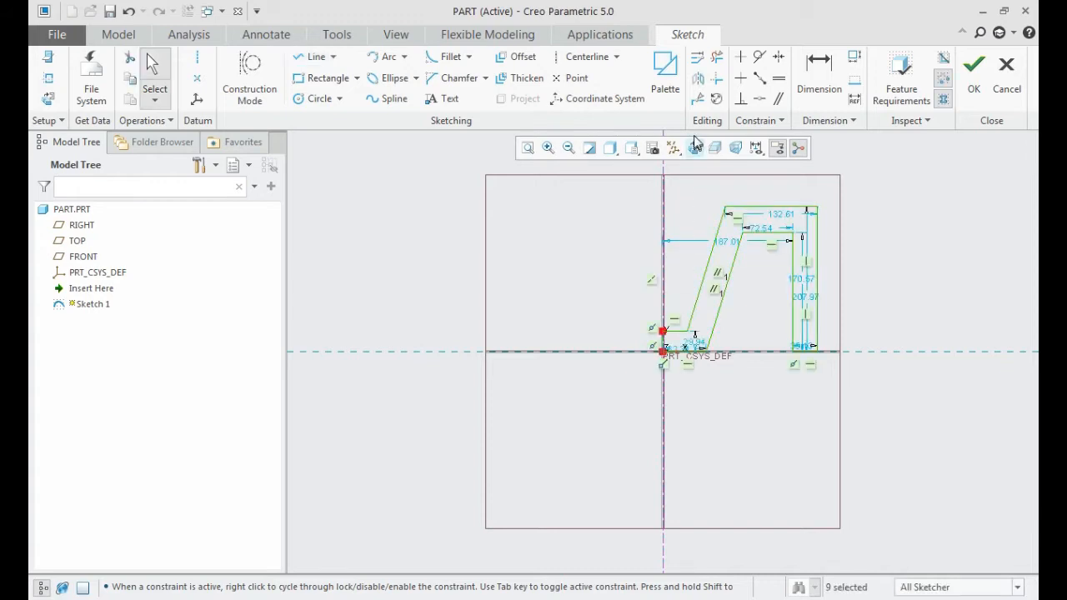
Step: Mirror the half profile about the vertical centerline and finish the sketch
{"action": "left_click", "coordinate": [698, 80]}
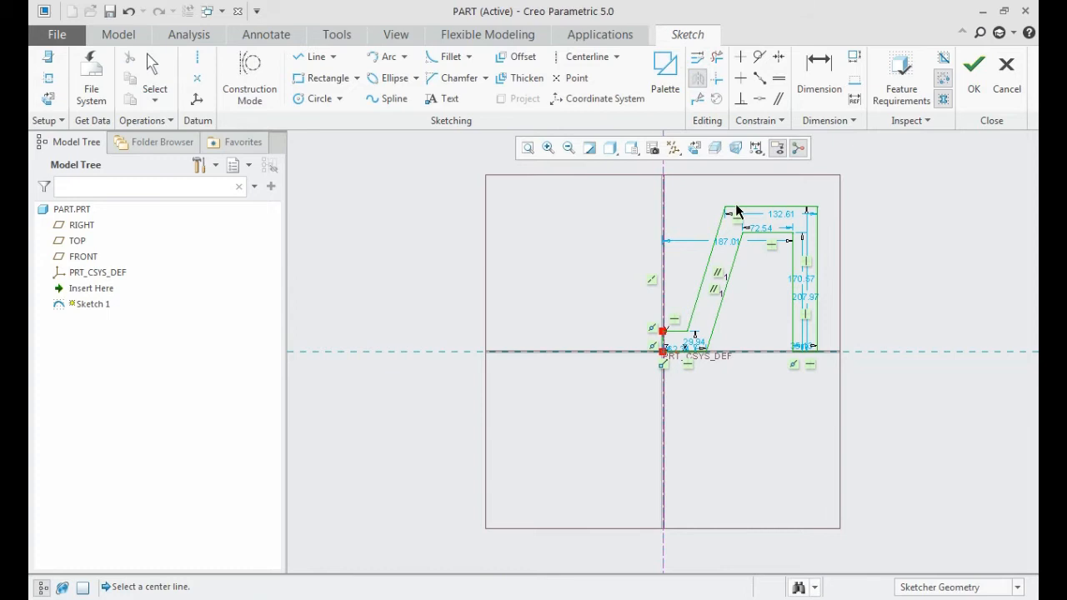
{"action": "left_click", "coordinate": [663, 219]}
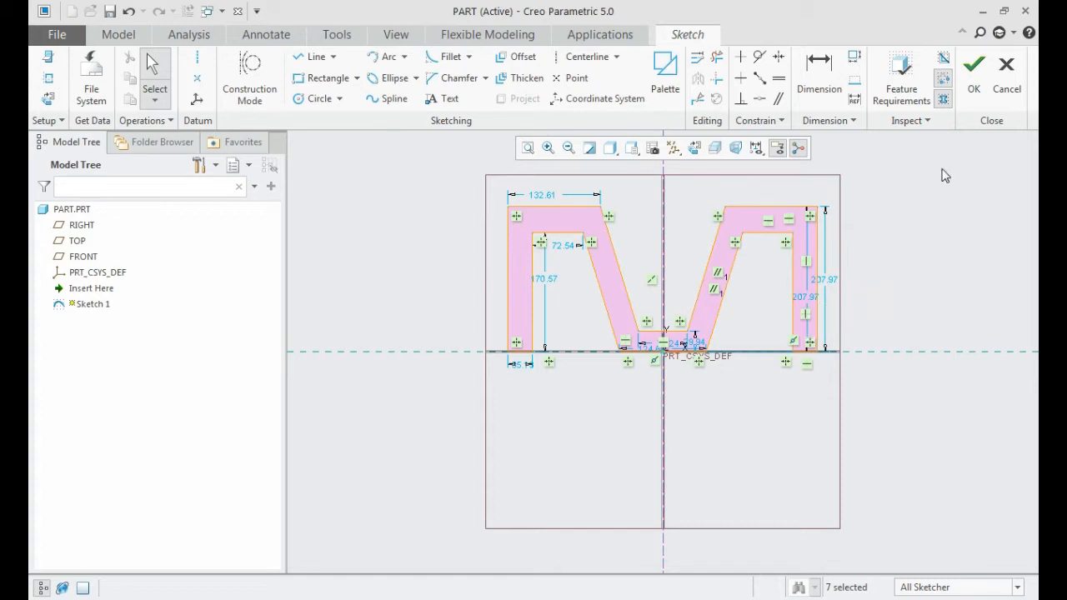
{"action": "left_click", "coordinate": [972, 99]}
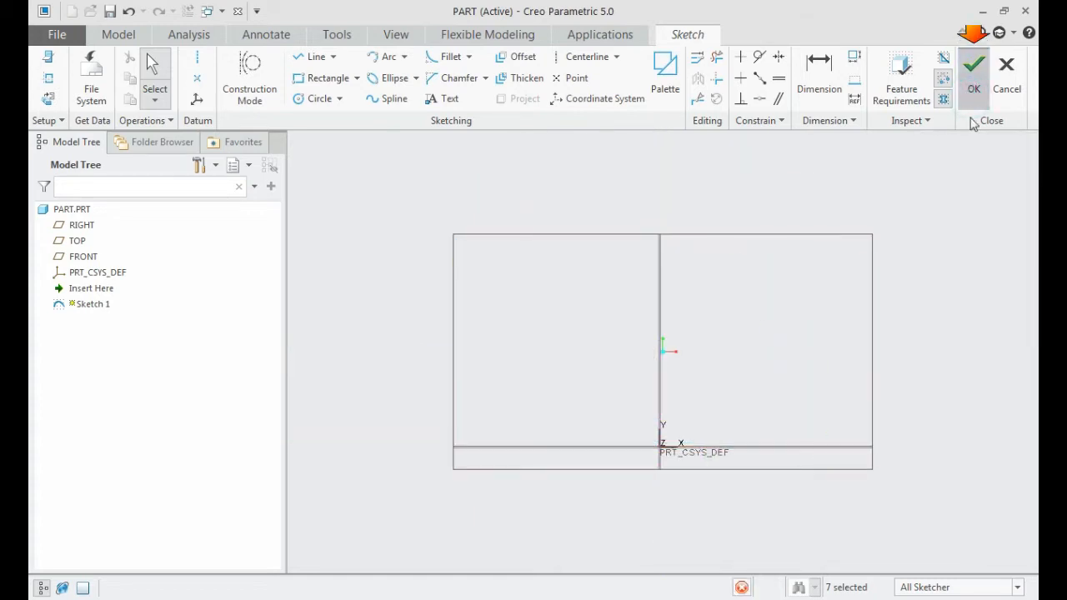
Step: Start a solid extrusion of the finished M-shaped sketch and inspect its preview from an angle
{"action": "scroll", "coordinate": [689, 319], "scroll_direction": "down", "scroll_amount": 2}
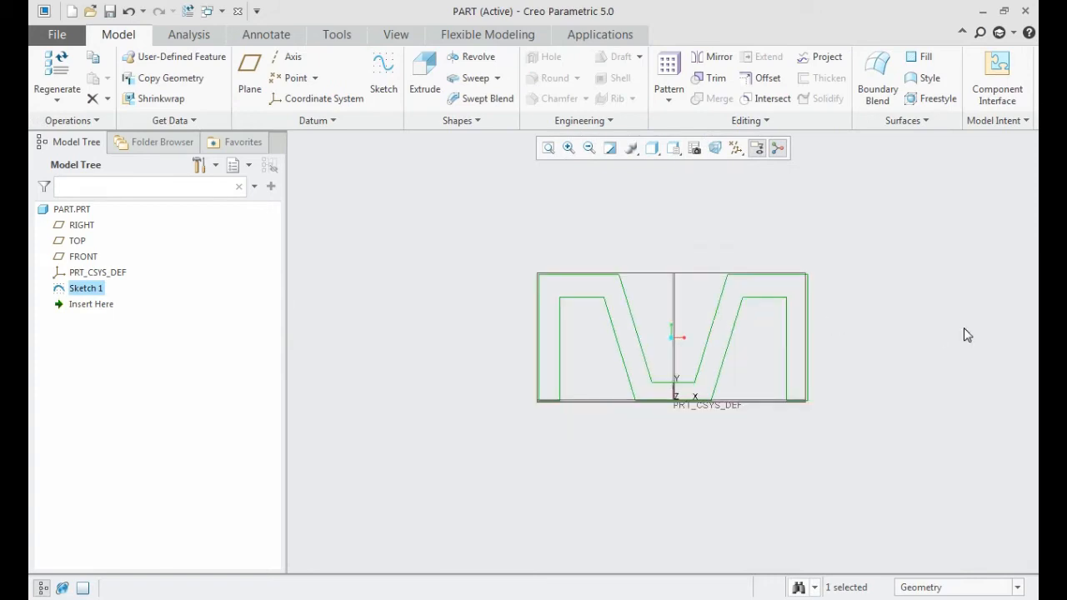
{"action": "middle_click_drag", "start_coordinate": [878, 320], "coordinate": [817, 448]}
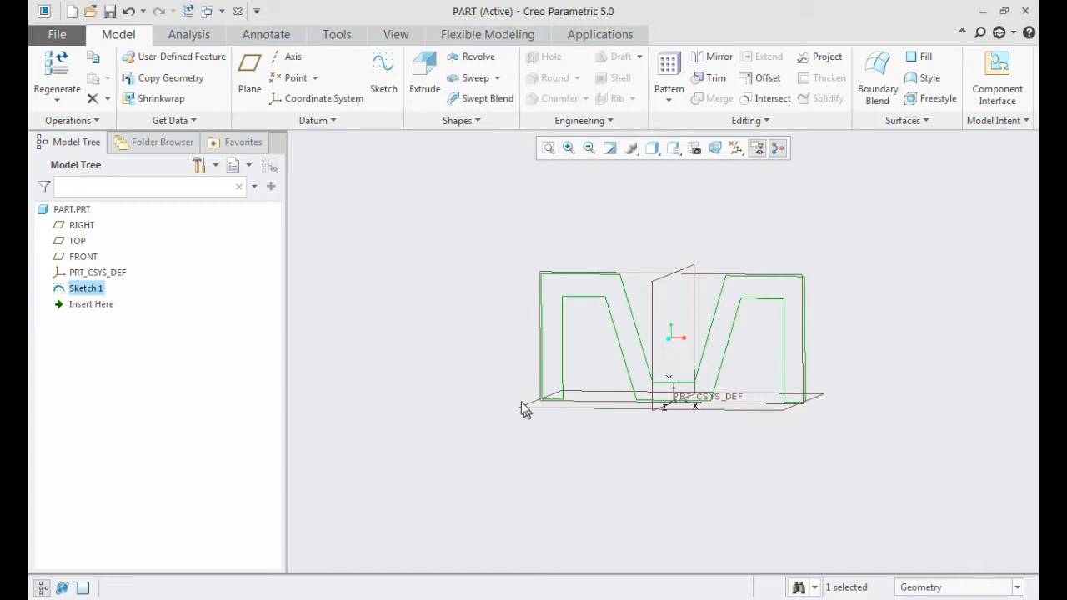
{"action": "left_click", "coordinate": [425, 93]}
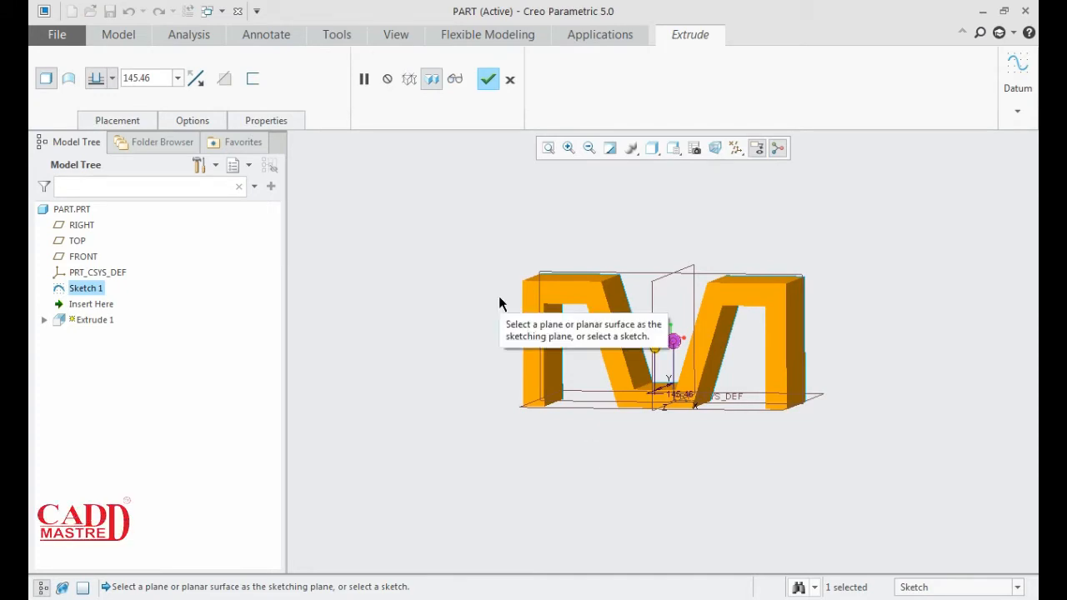
{"action": "middle_click_drag", "start_coordinate": [499, 302], "coordinate": [475, 314]}
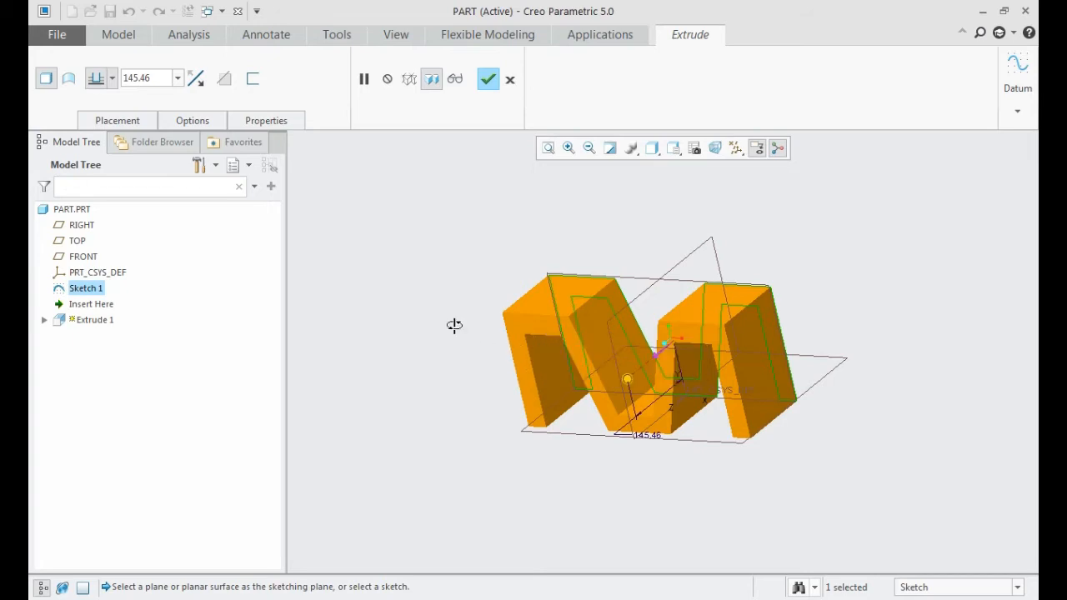
{"action": "middle_click_drag", "start_coordinate": [448, 331], "coordinate": [459, 326]}
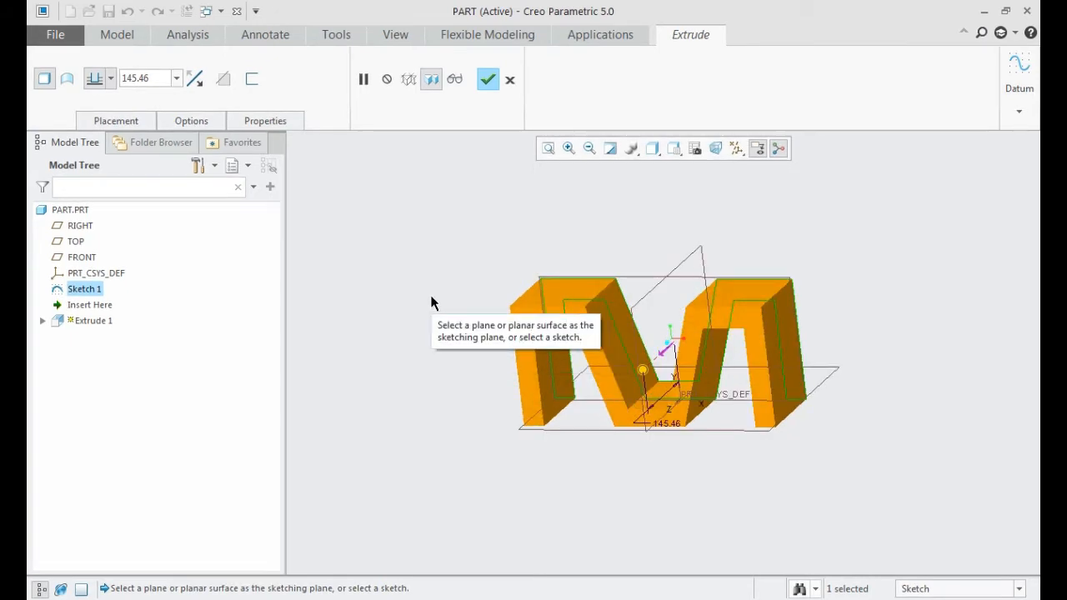
Step: Preview the extrusion as a surface and return it to a solid
{"action": "left_click", "coordinate": [67, 79]}
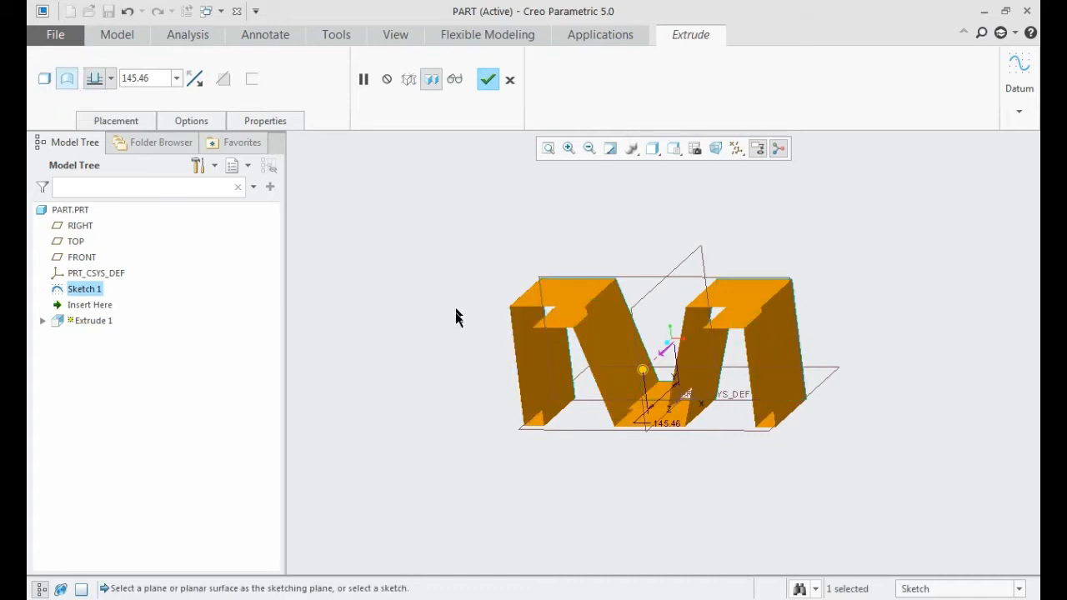
{"action": "middle_click_drag", "start_coordinate": [479, 302], "coordinate": [463, 325]}
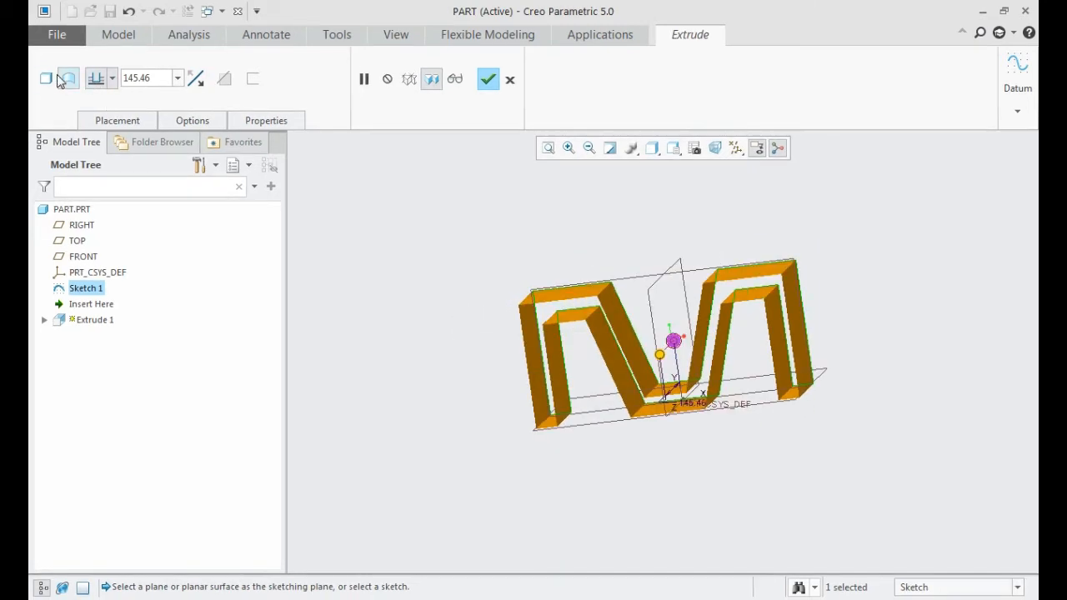
{"action": "left_click", "coordinate": [47, 80]}
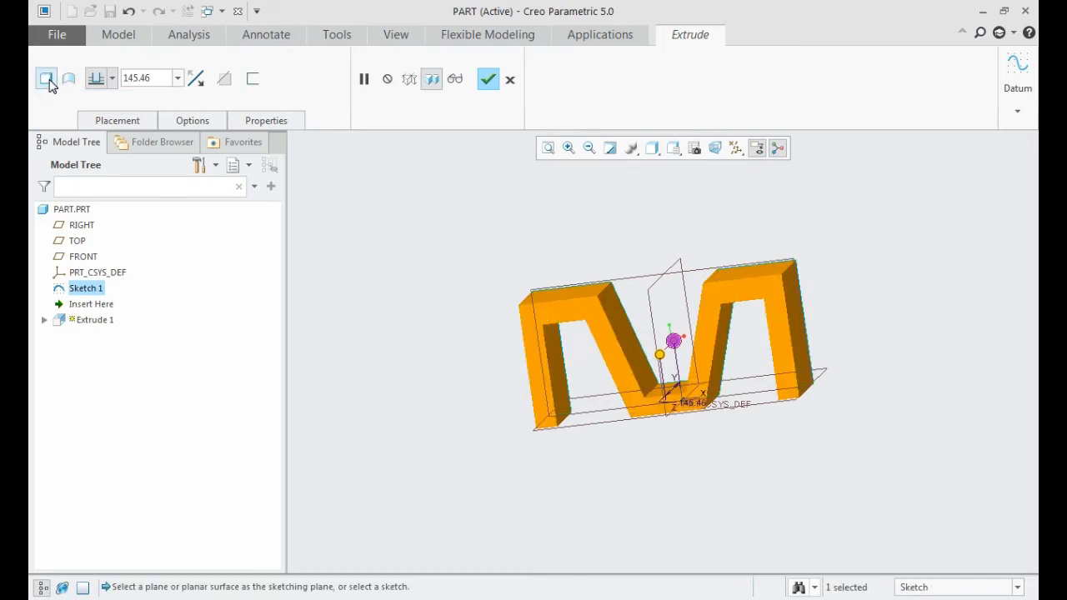
Step: Set the extrusion depth option to extend symmetrically on both sides of the sketch plane
{"action": "left_click", "coordinate": [111, 79]}
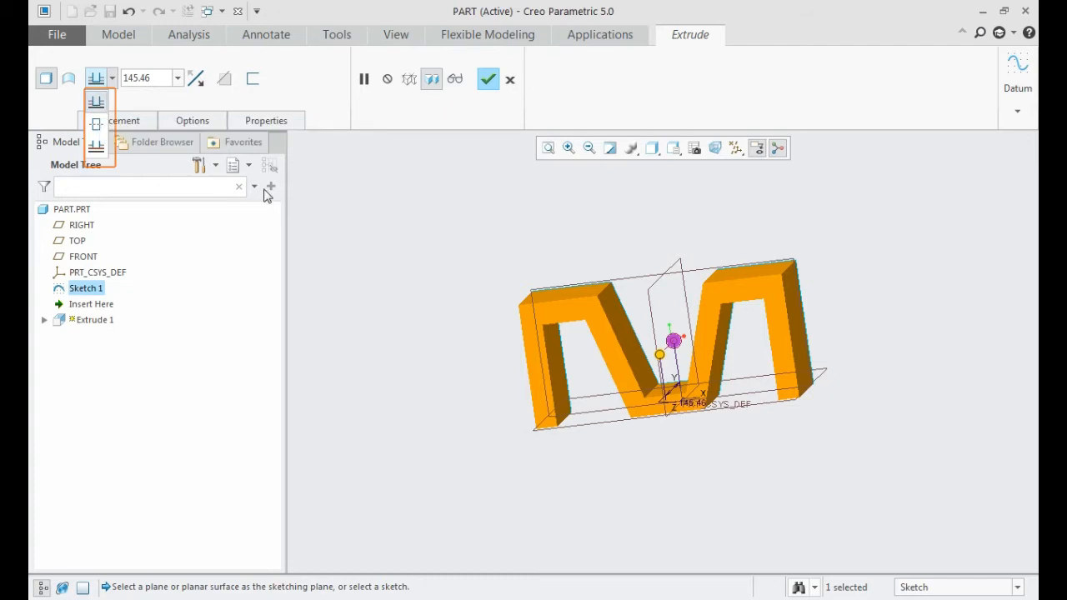
{"action": "mouse_move", "coordinate": [473, 325]}
{"action": "middle_mouse_down"}
{"action": "mouse_move", "coordinate": [433, 338]}
{"action": "mouse_move", "coordinate": [472, 330]}
{"action": "middle_mouse_up"}
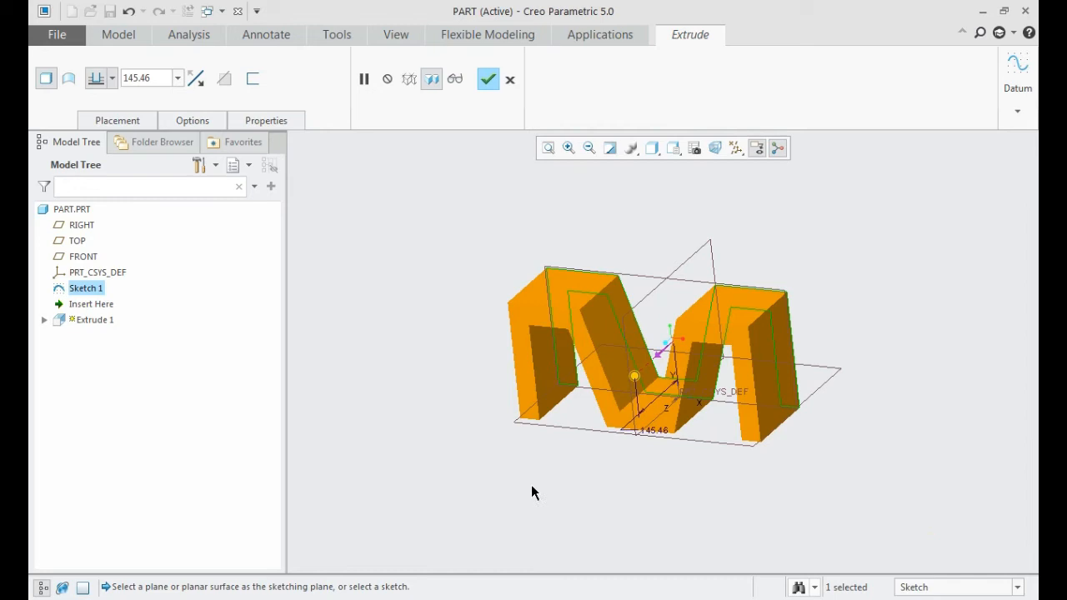
{"action": "left_click", "coordinate": [99, 87]}
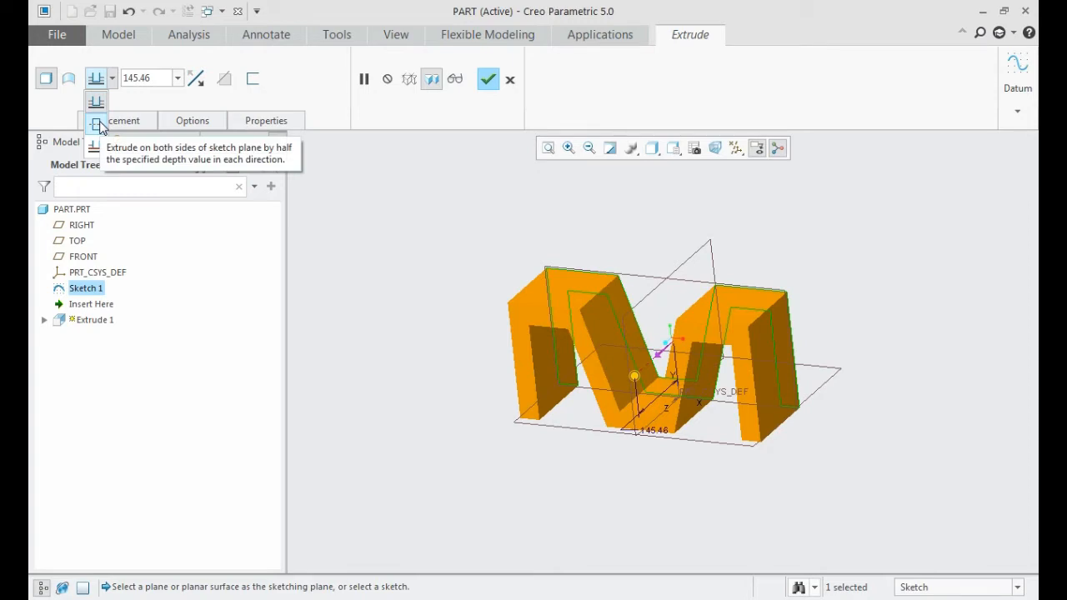
{"action": "left_click", "coordinate": [97, 125]}
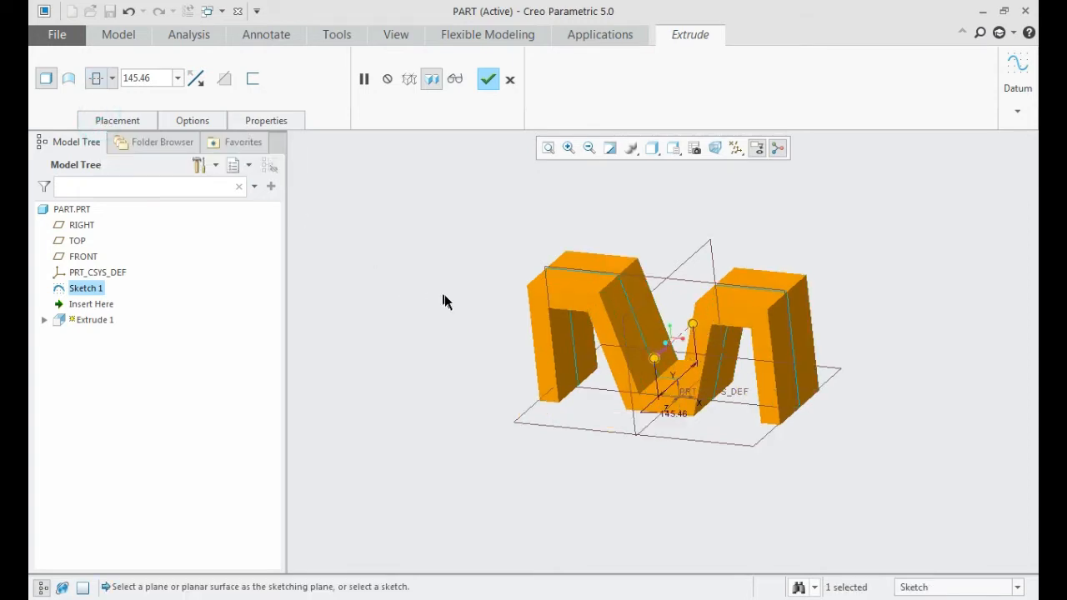
{"action": "middle_click_drag", "start_coordinate": [447, 308], "coordinate": [430, 316]}
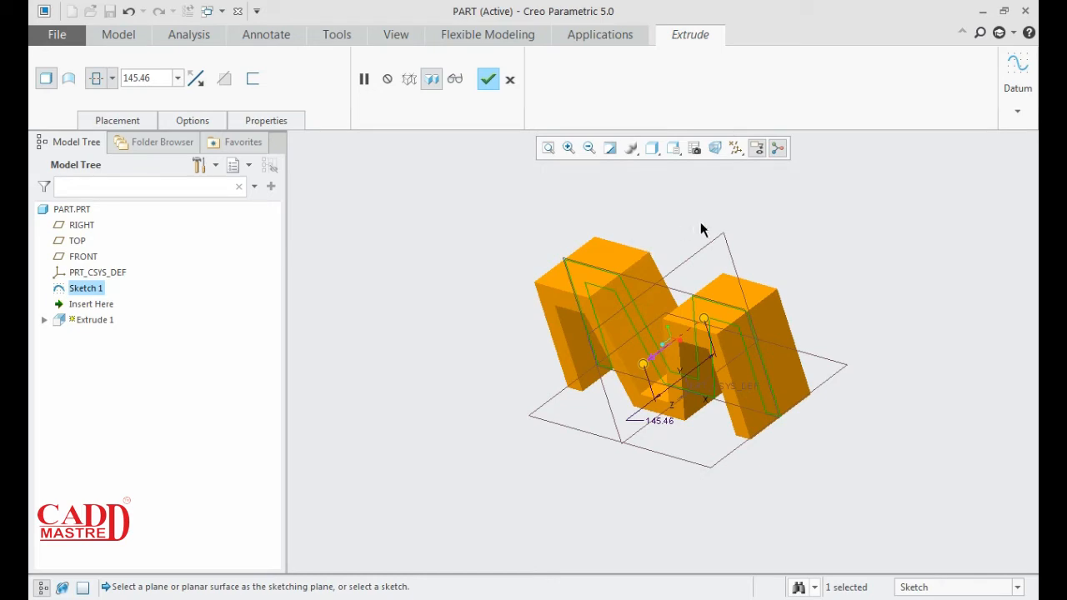
{"action": "middle_click_drag", "start_coordinate": [707, 229], "coordinate": [735, 226]}
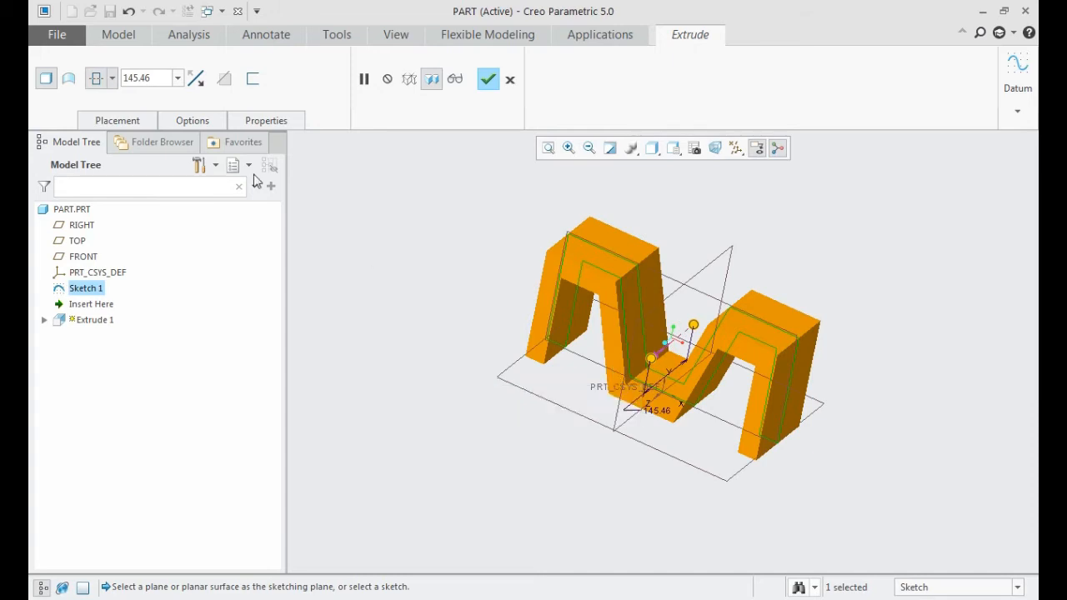
Step: Set the extrusion depth option to a blind depth on one side of the sketch plane
{"action": "left_click", "coordinate": [111, 78]}
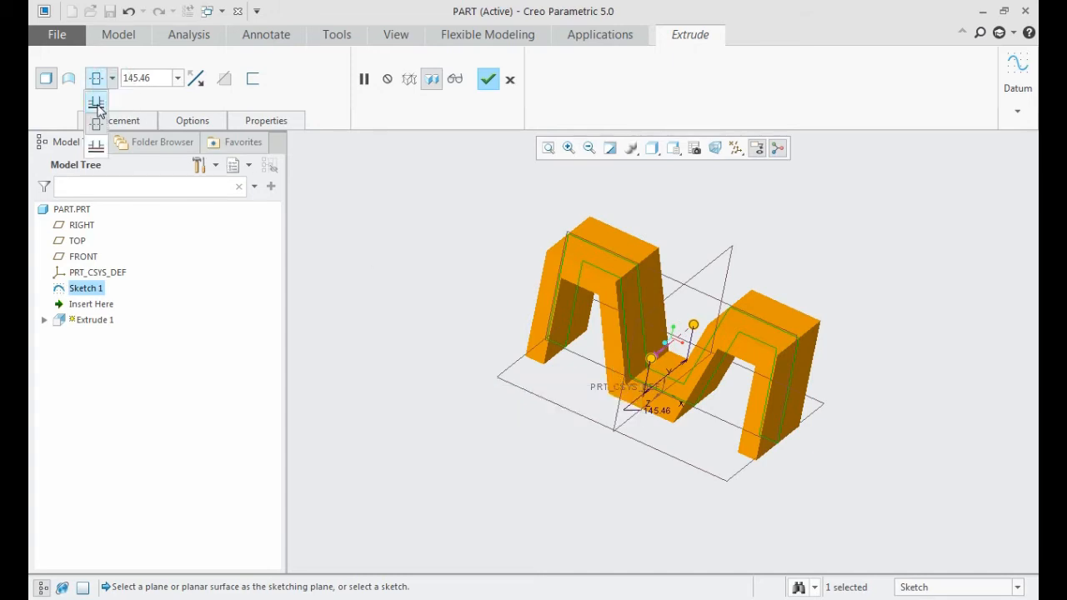
{"action": "left_click", "coordinate": [95, 104]}
{"action": "mouse_move", "coordinate": [784, 277]}
{"action": "middle_mouse_down"}
{"action": "mouse_move", "coordinate": [755, 271]}
{"action": "mouse_move", "coordinate": [745, 285]}
{"action": "middle_mouse_up"}
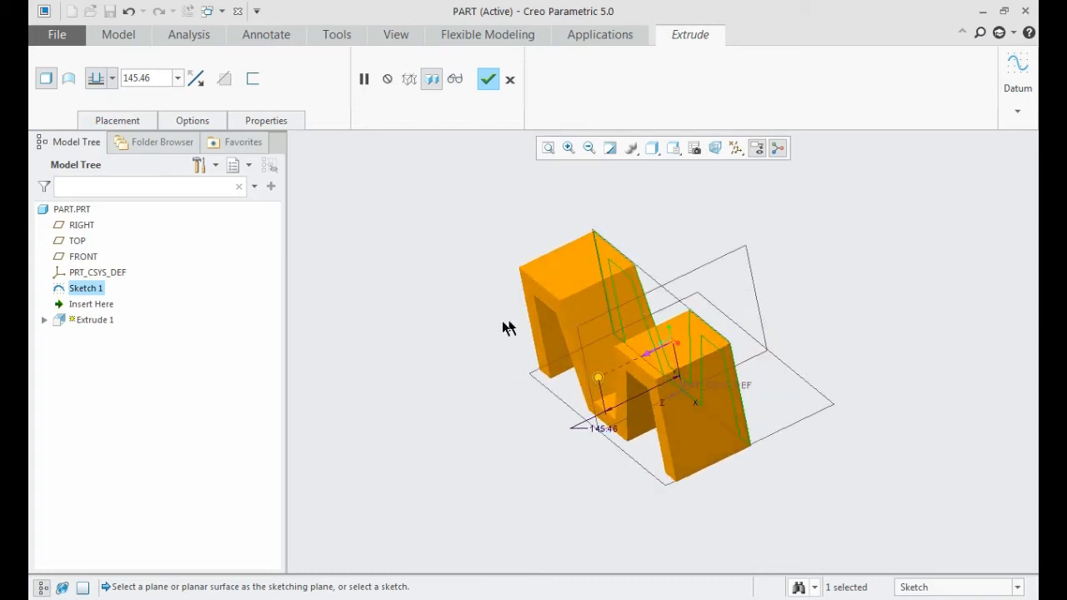
{"action": "middle_click_drag", "start_coordinate": [484, 310], "coordinate": [491, 307]}
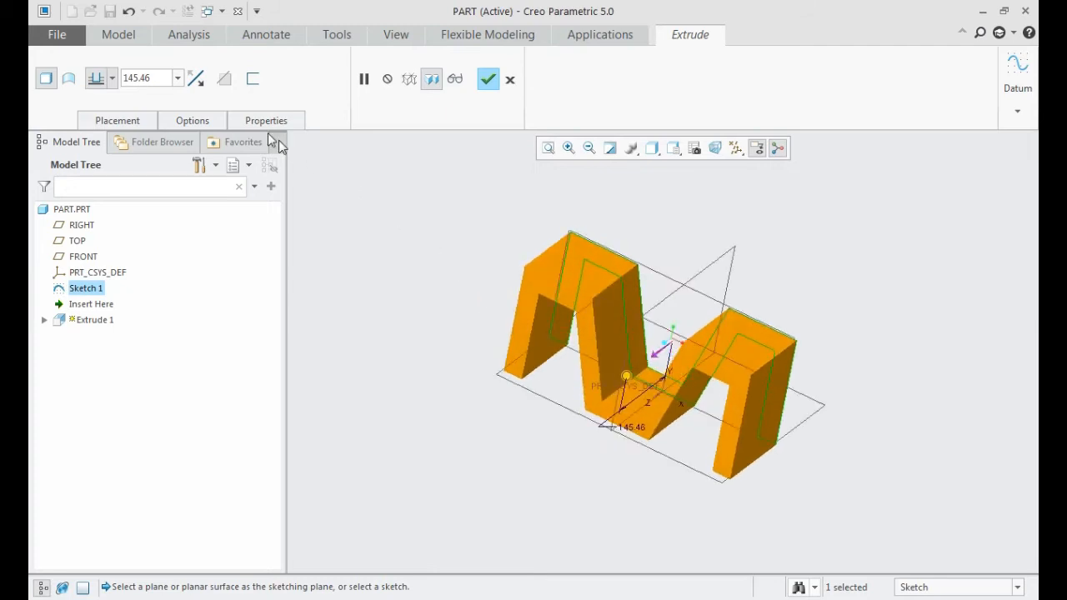
Step: Set the extrusion depth to 200
{"action": "double_click", "coordinate": [154, 77]}
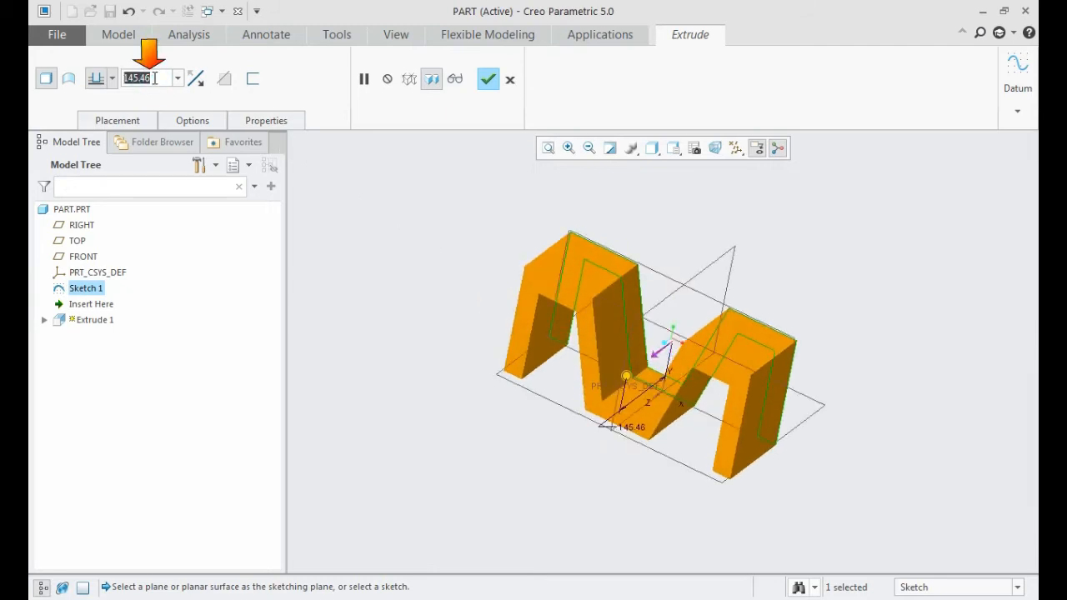
{"action": "type", "text": "2"}
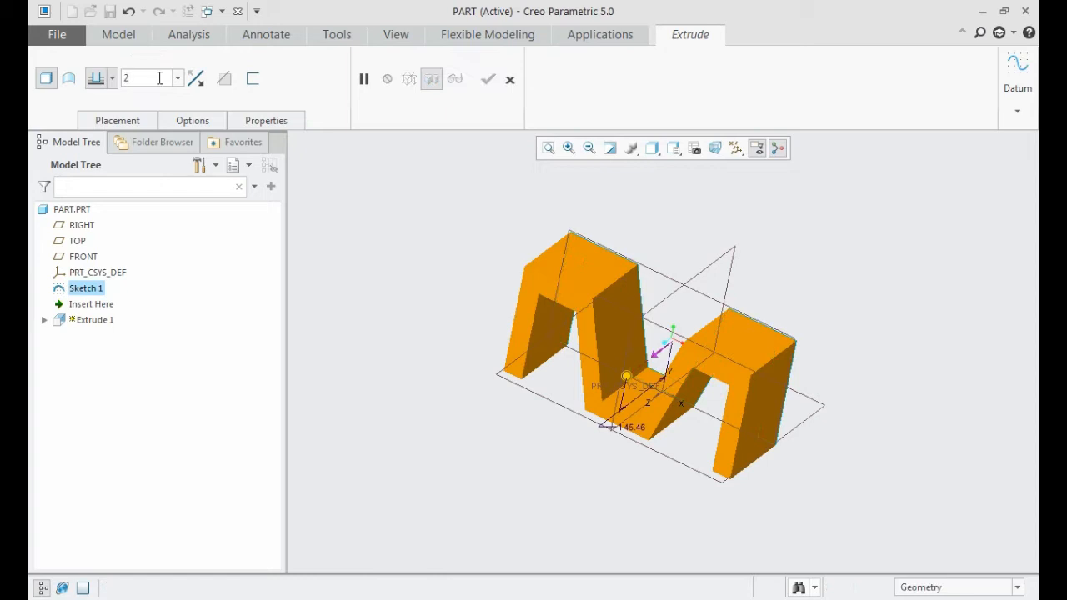
{"action": "type", "text": "00"}
{"action": "key", "text": "Return"}
Step: Stretch the extrusion depth directly in the preview to 267.50
{"action": "mouse_move", "coordinate": [461, 273]}
{"action": "middle_mouse_down"}
{"action": "mouse_move", "coordinate": [424, 259]}
{"action": "mouse_move", "coordinate": [462, 276]}
{"action": "middle_mouse_up"}
{"action": "scroll", "coordinate": [463, 276], "scroll_direction": "up", "scroll_amount": 3}
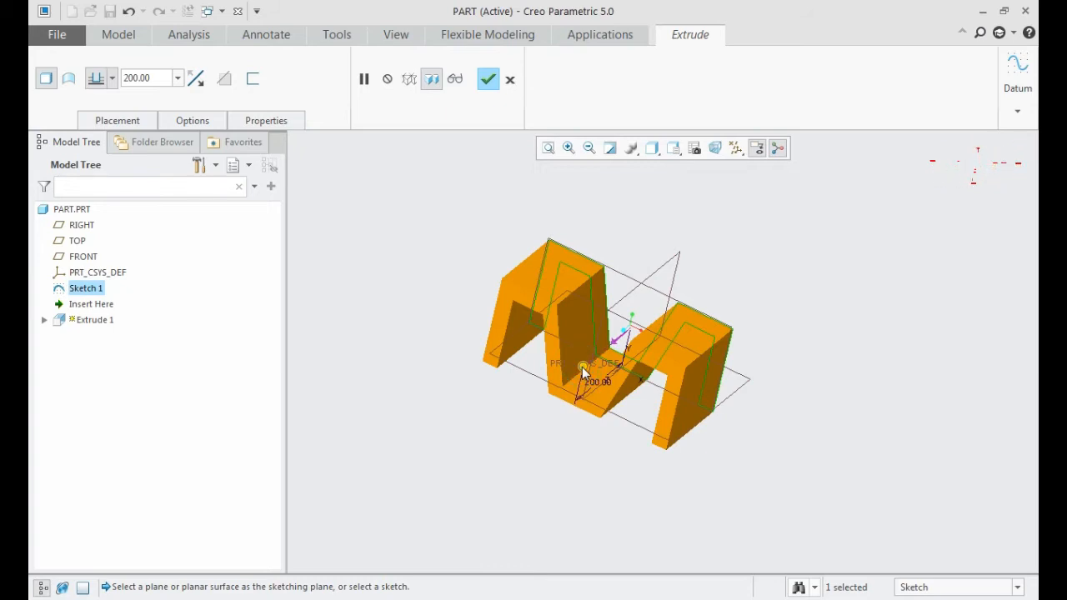
{"action": "left_click_drag", "start_coordinate": [582, 373], "coordinate": [568, 392]}
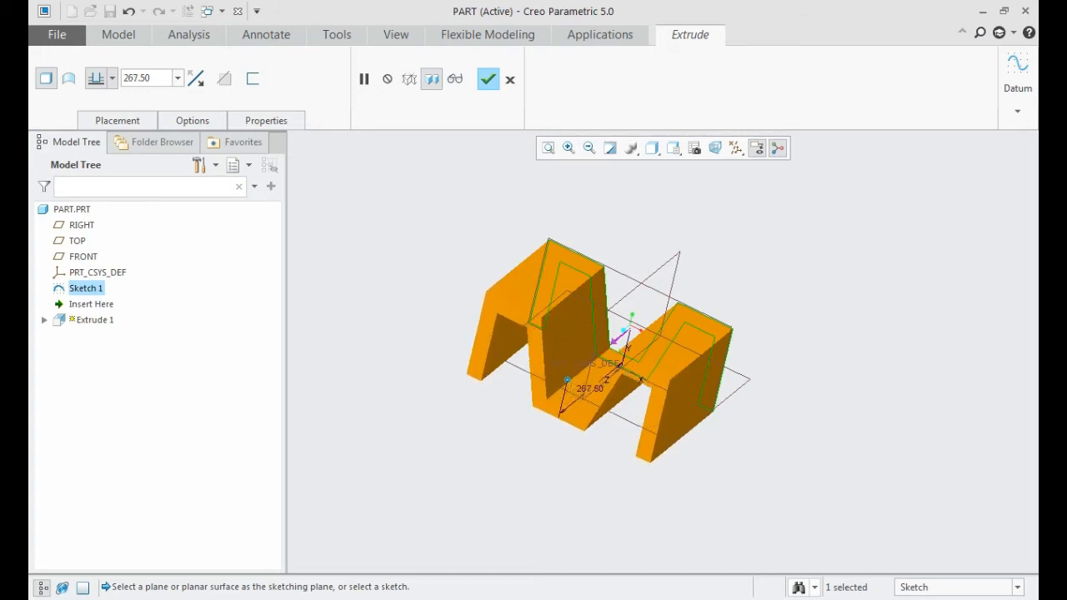
{"action": "middle_click_drag", "start_coordinate": [485, 443], "coordinate": [457, 411]}
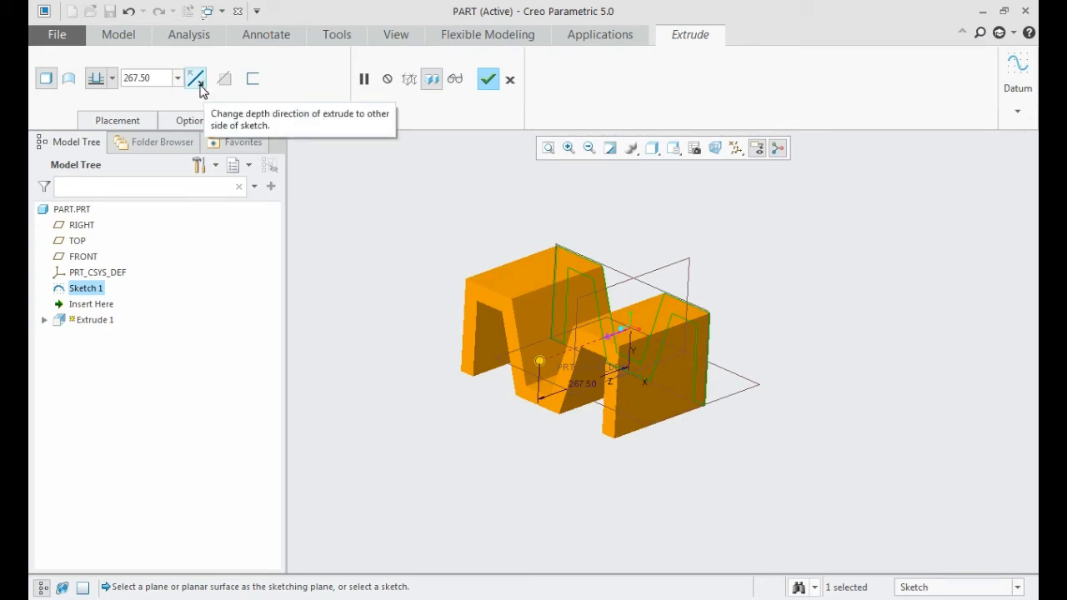
Step: Flip the extrusion to the other side of the sketch and back again, checking its direction arrow
{"action": "left_click", "coordinate": [197, 81]}
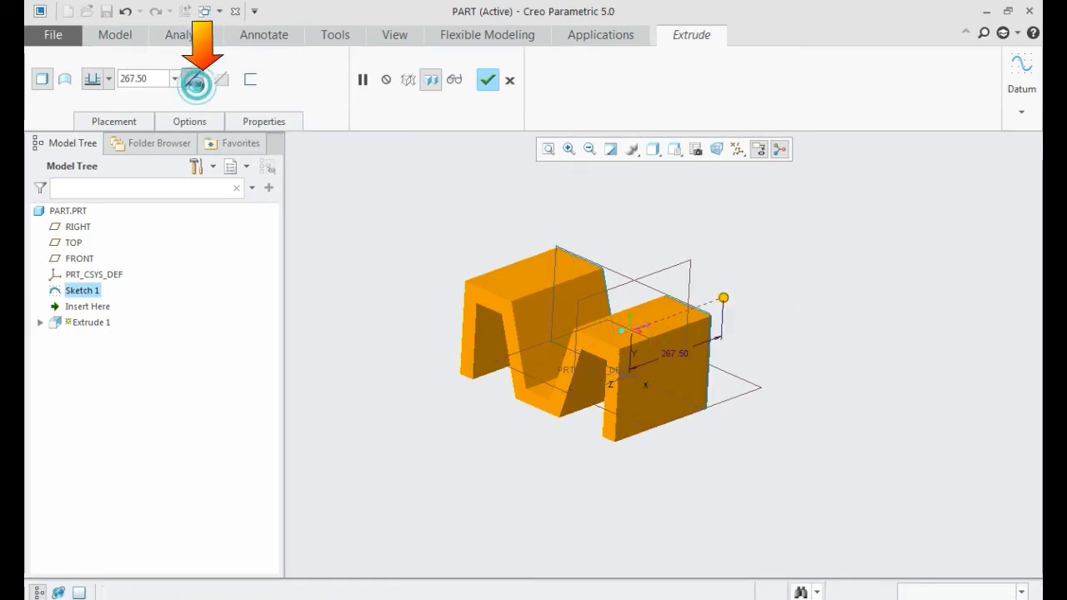
{"action": "left_click", "coordinate": [197, 83]}
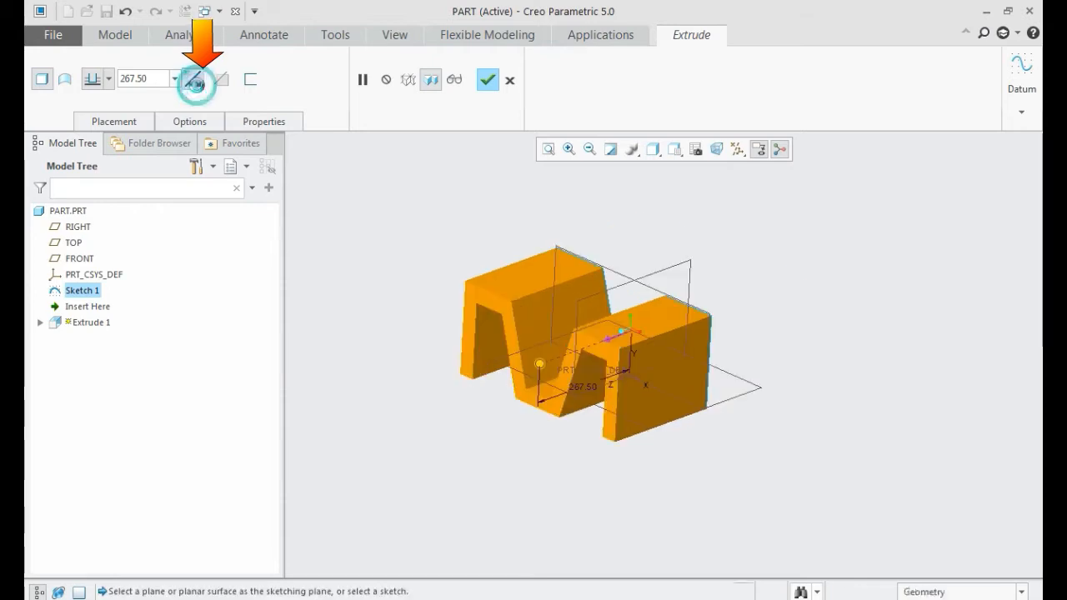
{"action": "left_click", "coordinate": [198, 83]}
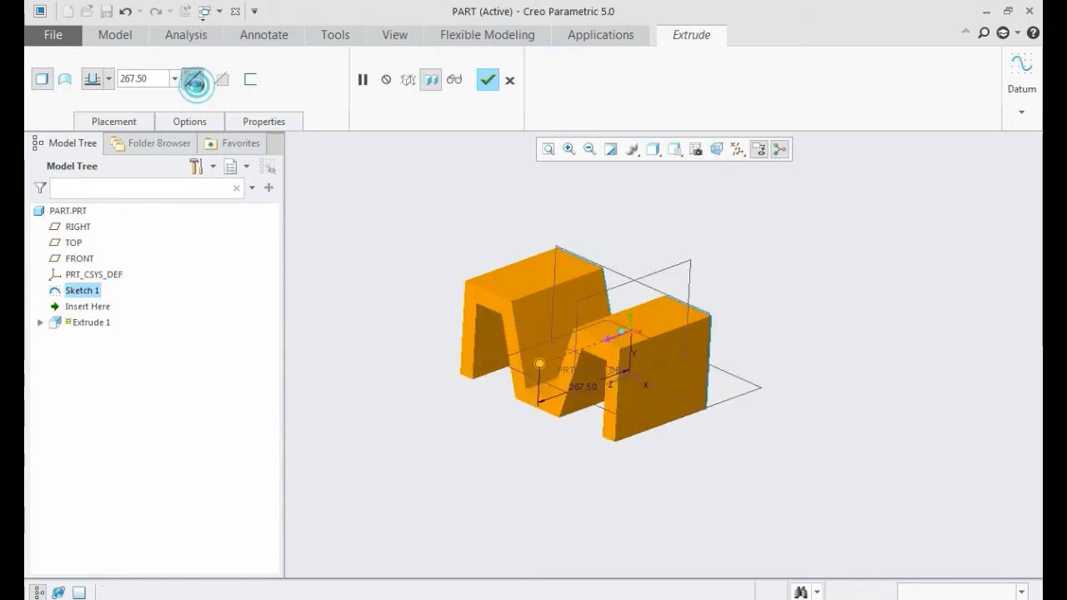
{"action": "left_click", "coordinate": [198, 83]}
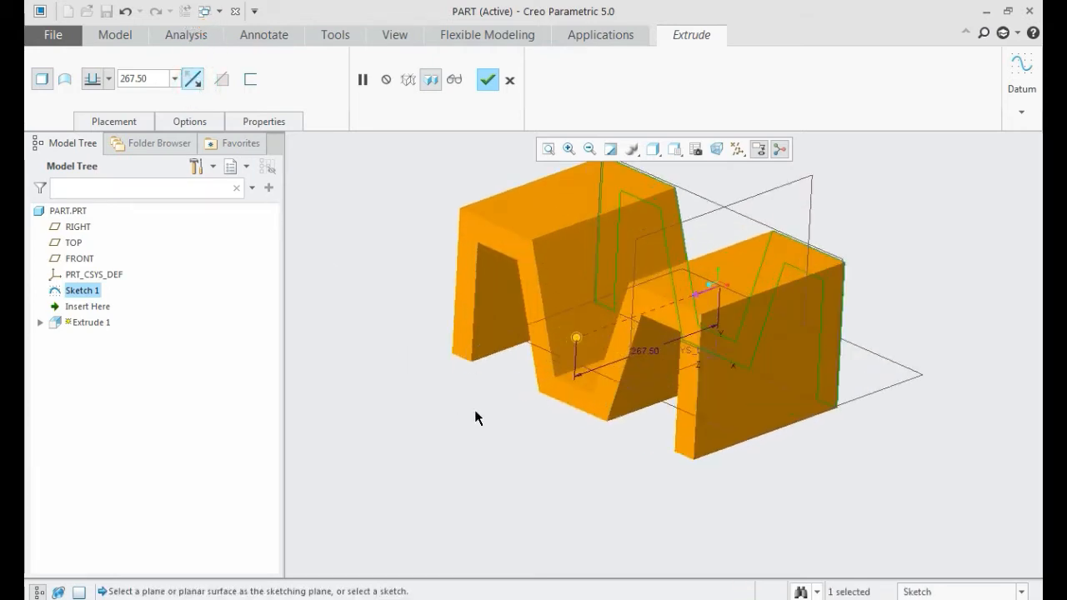
{"action": "middle_click_drag", "start_coordinate": [476, 417], "coordinate": [501, 427]}
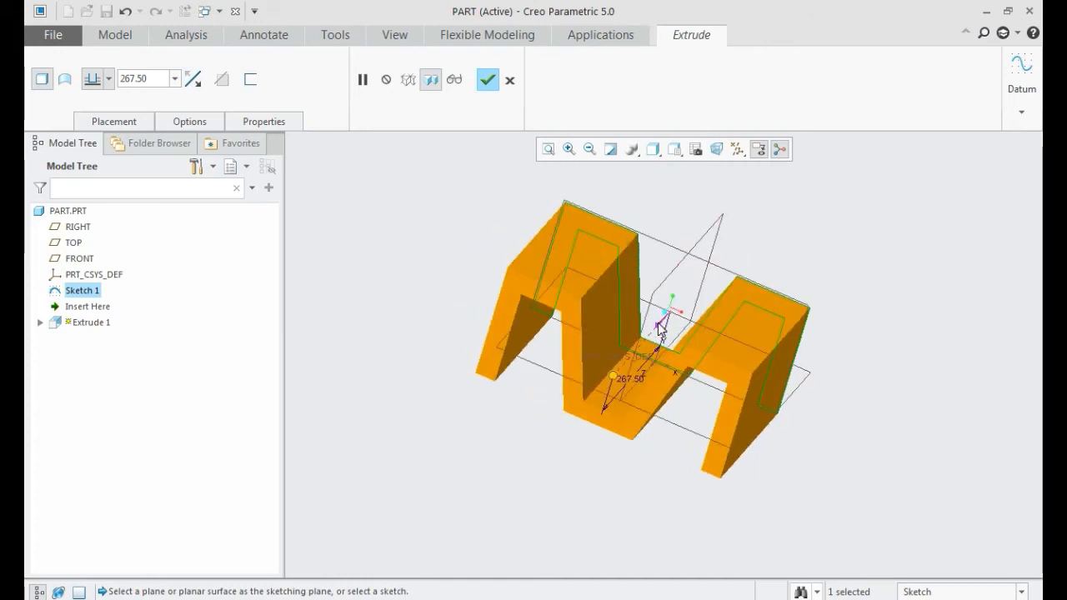
{"action": "mouse_move", "coordinate": [658, 321]}
{"action": "middle_mouse_down"}
{"action": "mouse_move", "coordinate": [681, 314]}
{"action": "mouse_move", "coordinate": [666, 335]}
{"action": "middle_mouse_up"}
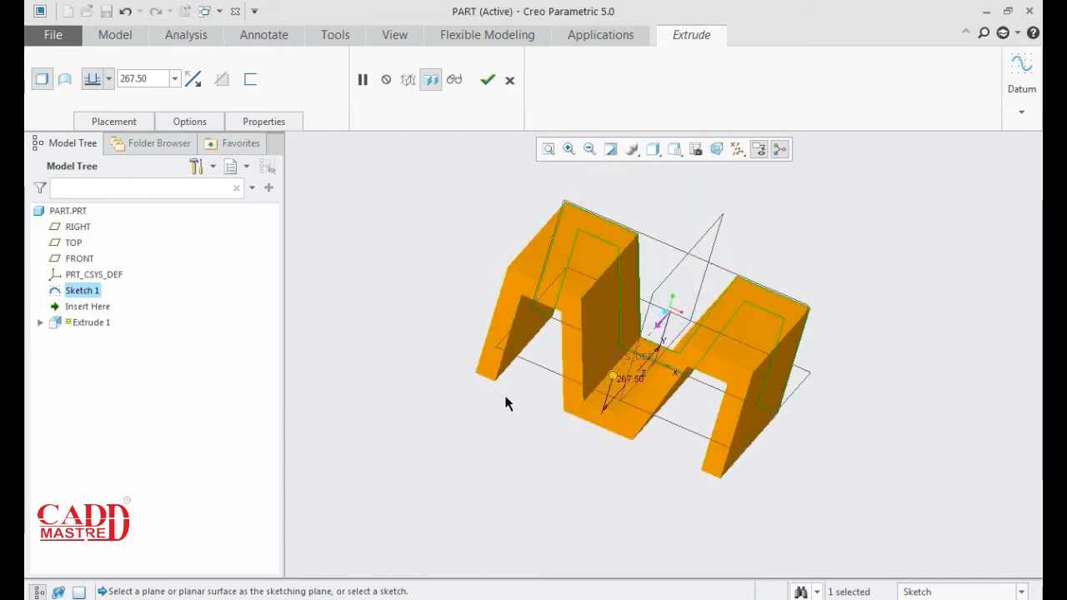
Step: Thicken the sketch in the extrusion with a wall thickness of 7
{"action": "scroll", "coordinate": [505, 405], "scroll_direction": "up", "scroll_amount": 1}
{"action": "scroll", "coordinate": [479, 371], "scroll_direction": "down", "scroll_amount": 1}
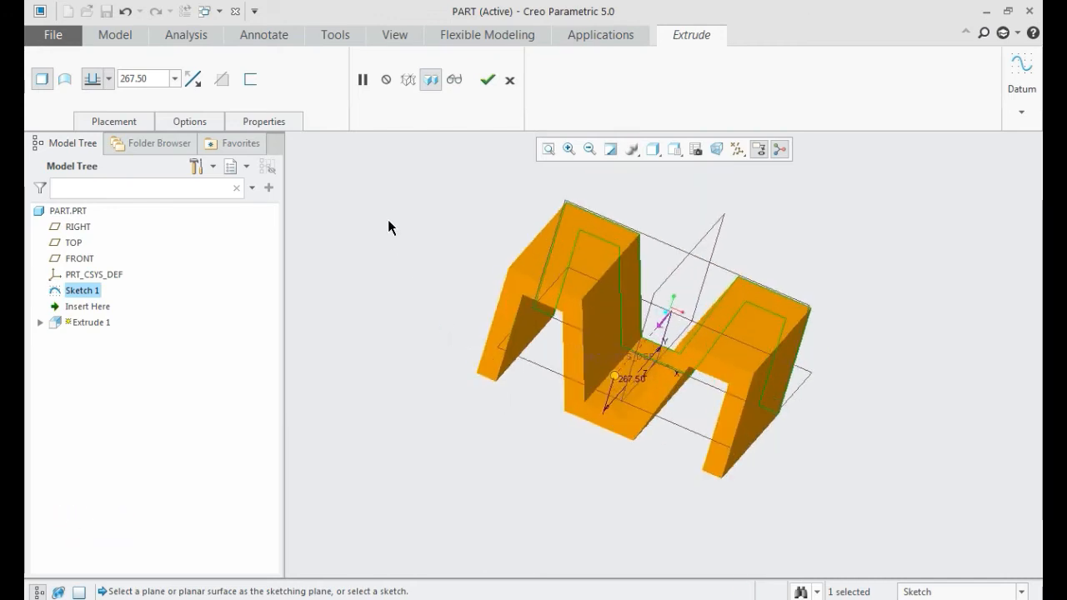
{"action": "middle_click_drag", "start_coordinate": [371, 264], "coordinate": [373, 219]}
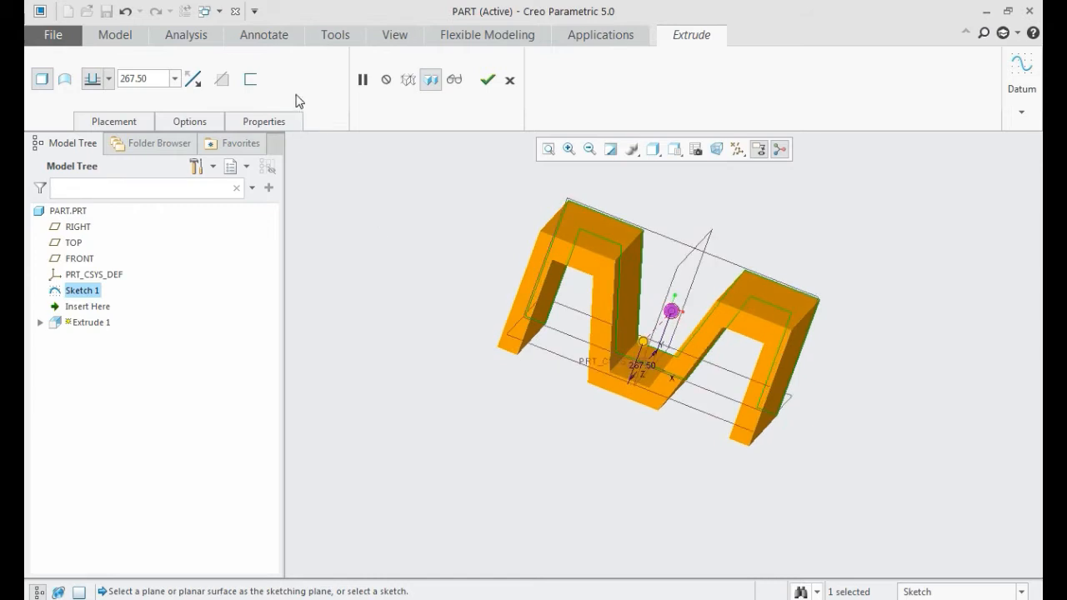
{"action": "left_click", "coordinate": [252, 83]}
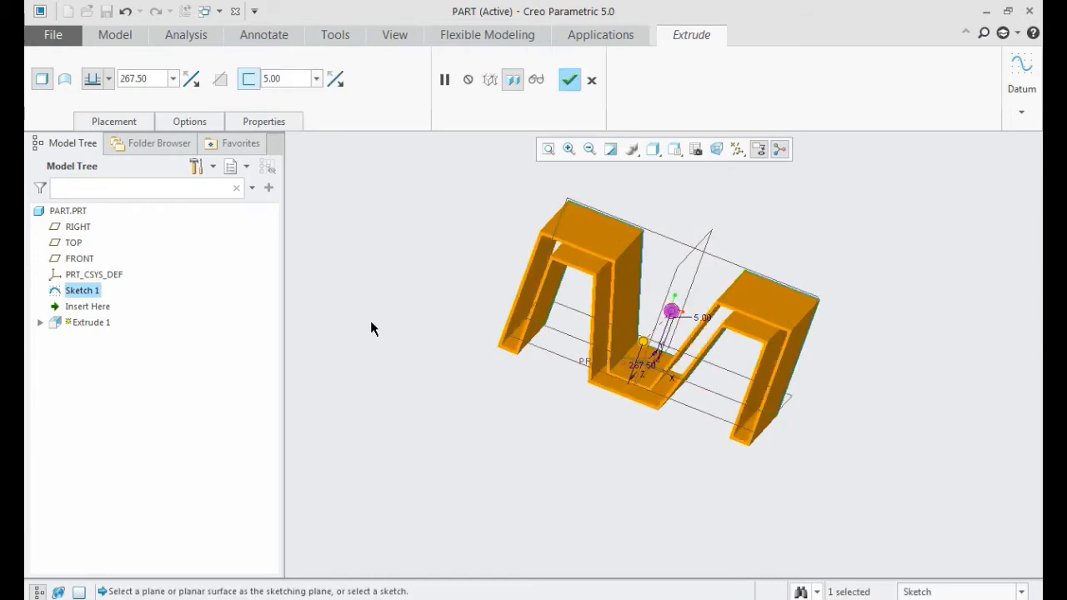
{"action": "mouse_move", "coordinate": [388, 320]}
{"action": "middle_mouse_down"}
{"action": "mouse_move", "coordinate": [383, 305]}
{"action": "mouse_move", "coordinate": [376, 321]}
{"action": "middle_mouse_up"}
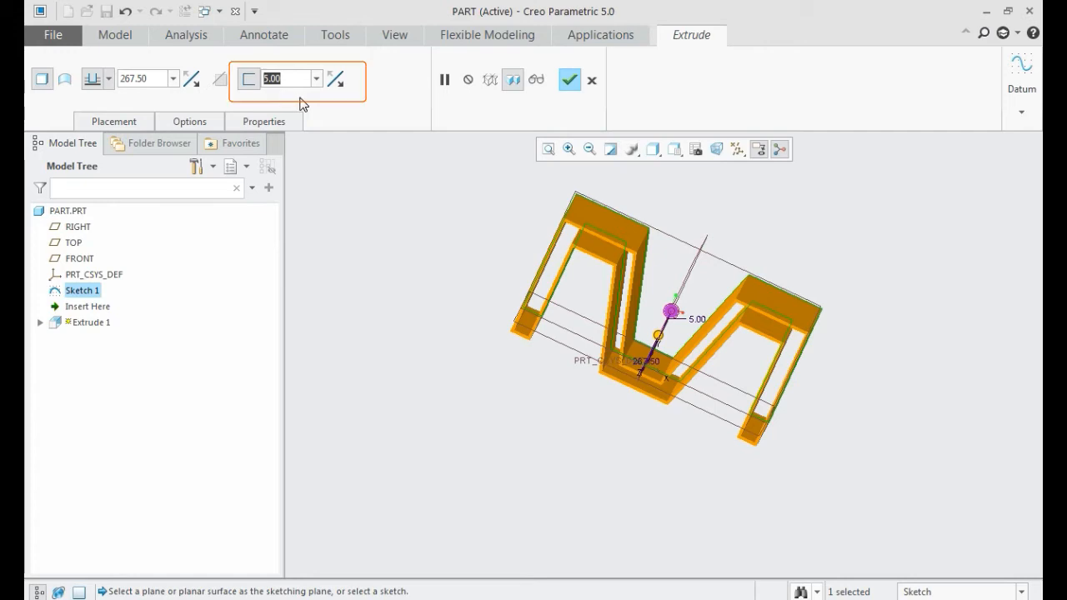
{"action": "type", "text": "7"}
{"action": "key", "text": "Return"}
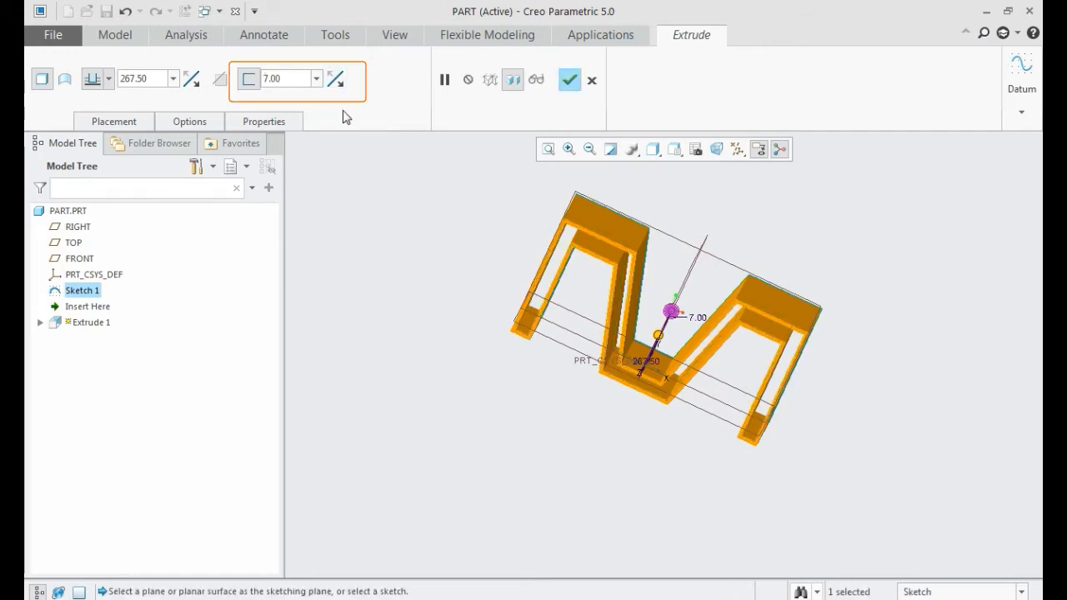
Step: Cycle the thickness direction between either side and both sides of the sketch, and turn thickening off
{"action": "scroll", "coordinate": [520, 310], "scroll_direction": "up", "scroll_amount": 1}
{"action": "scroll", "coordinate": [526, 302], "scroll_direction": "up", "scroll_amount": 1}
{"action": "middle_click_drag", "start_coordinate": [591, 345], "coordinate": [583, 135]}
{"action": "left_click", "coordinate": [337, 80]}
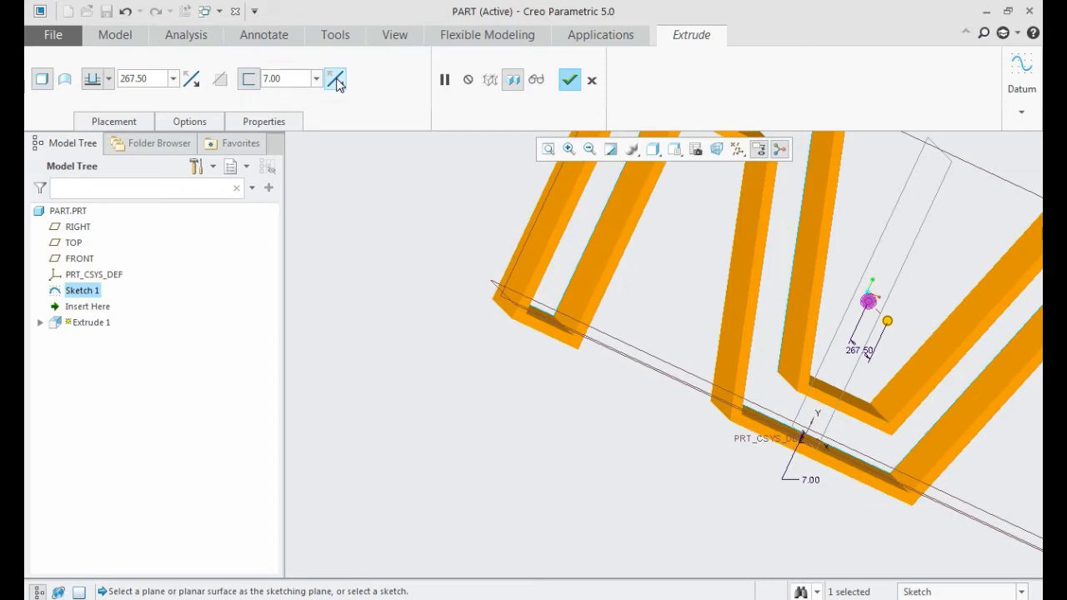
{"action": "left_click", "coordinate": [337, 80]}
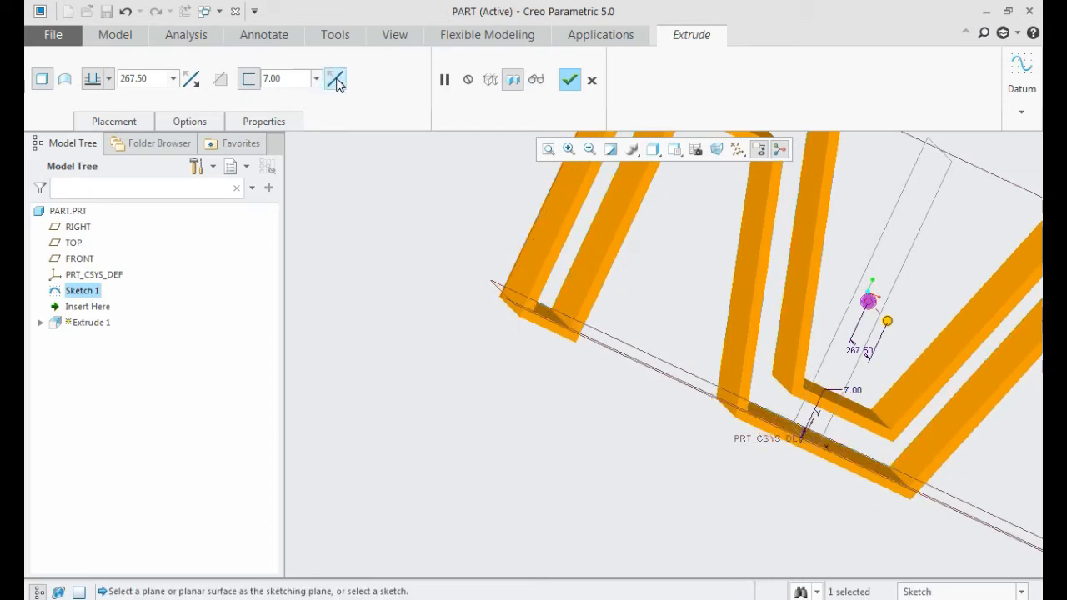
{"action": "middle_click_drag", "start_coordinate": [406, 225], "coordinate": [404, 223]}
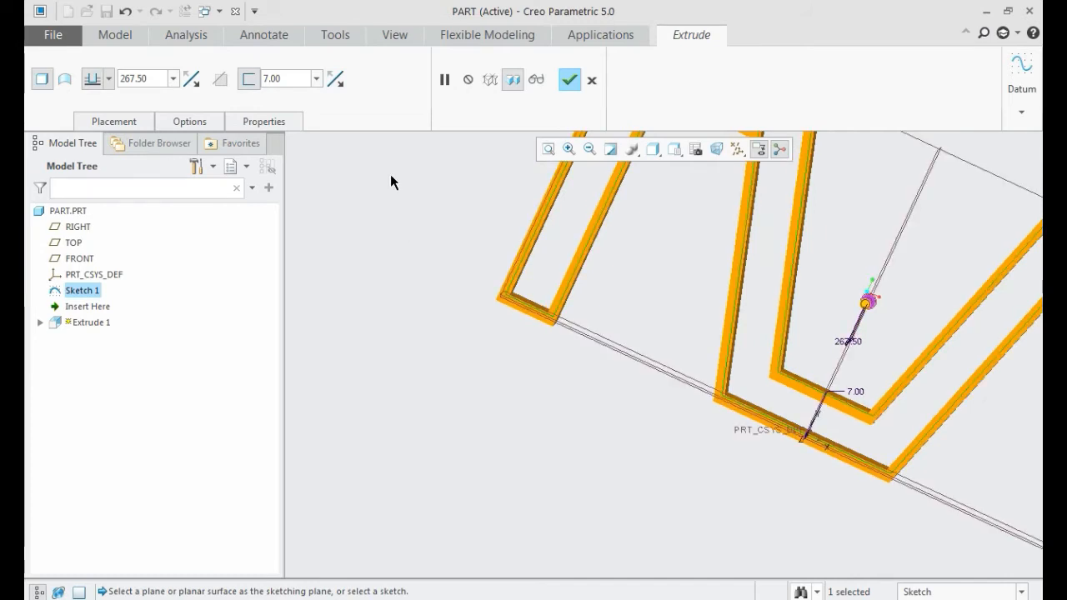
{"action": "left_click", "coordinate": [335, 80]}
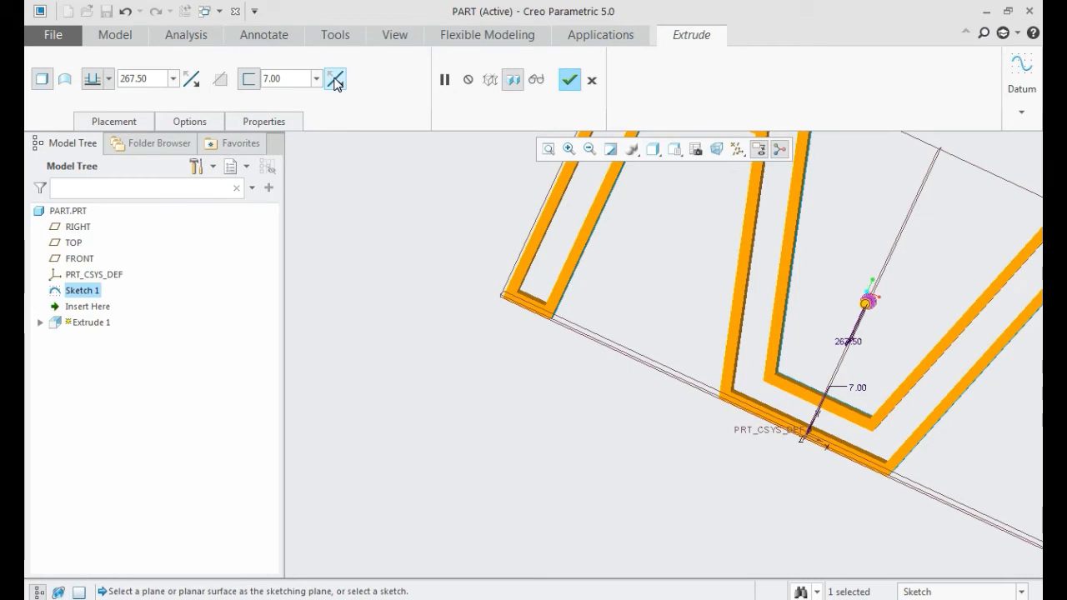
{"action": "left_click", "coordinate": [335, 80]}
{"action": "scroll", "coordinate": [399, 231], "scroll_direction": "down", "scroll_amount": 4}
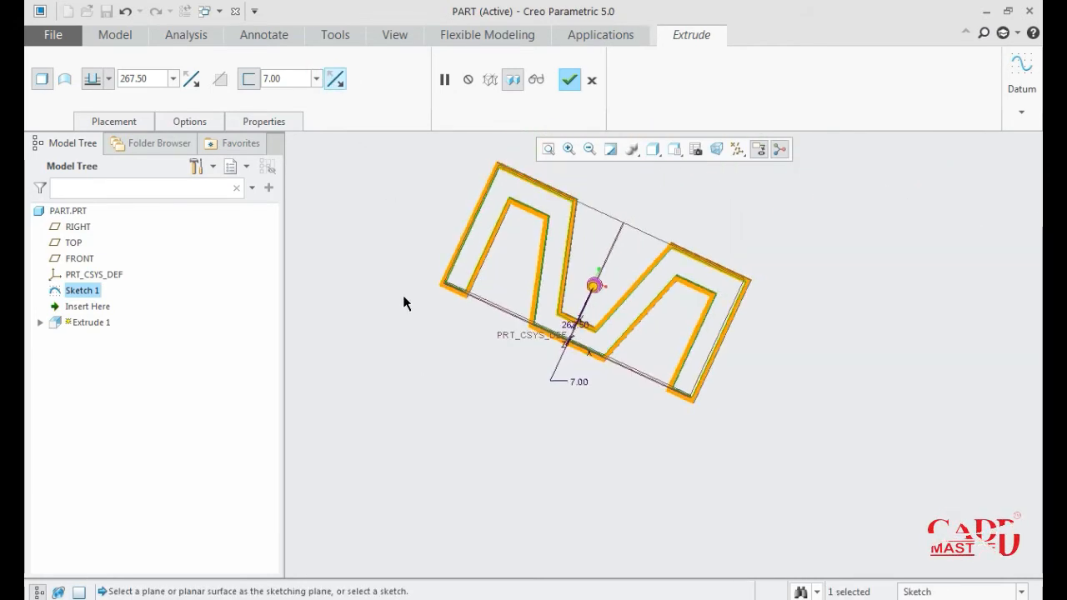
{"action": "left_click", "coordinate": [250, 79]}
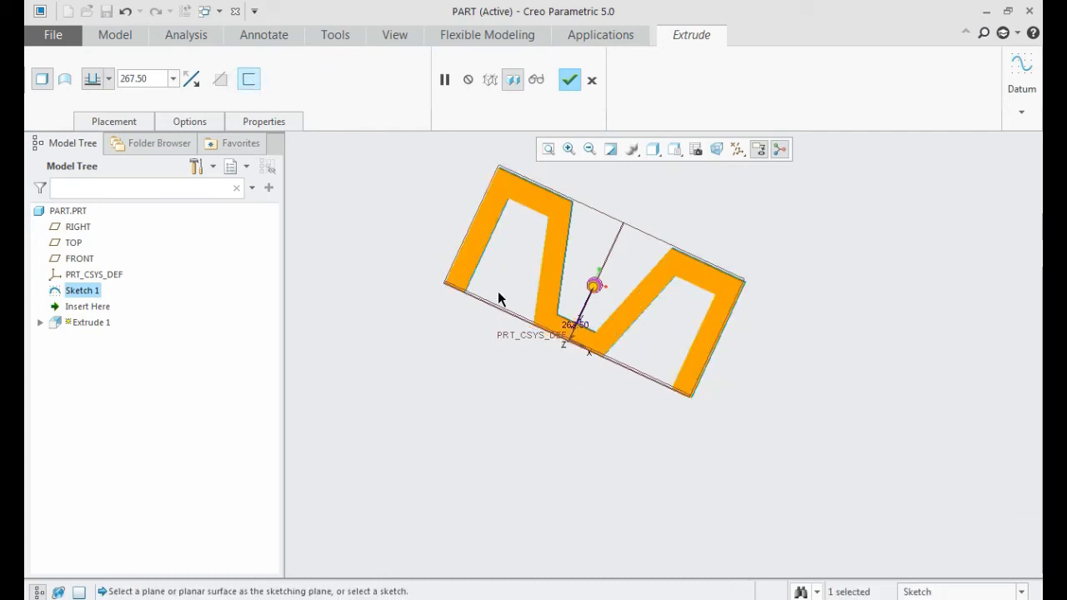
Step: Pause the Extrude tool, inspect the bare sketch from an angle, and resume the tool
{"action": "left_click", "coordinate": [444, 80]}
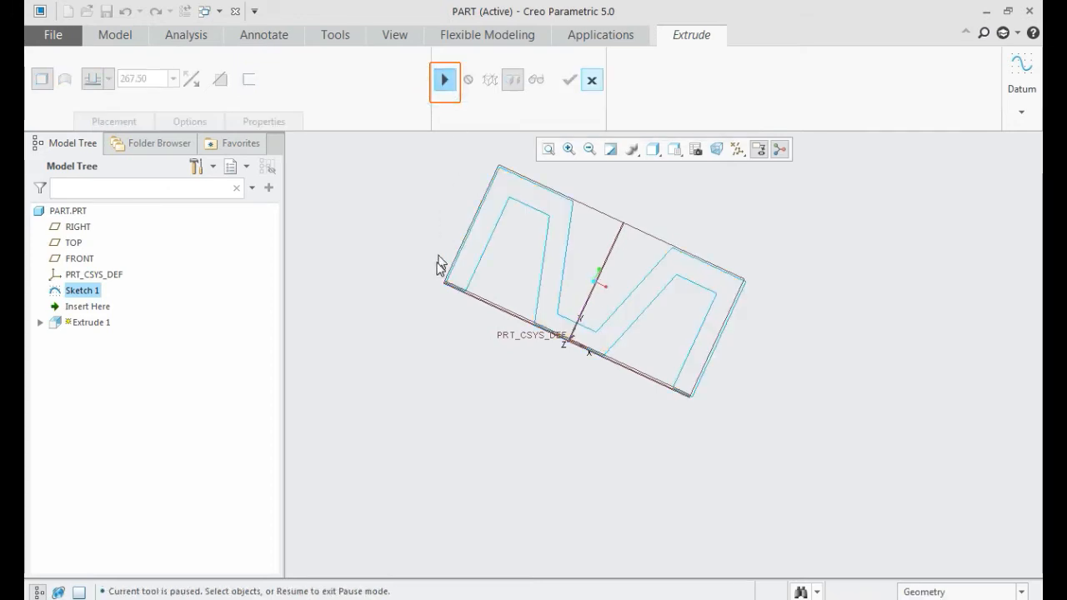
{"action": "scroll", "coordinate": [439, 267], "scroll_direction": "up", "scroll_amount": 1}
{"action": "middle_click_drag", "start_coordinate": [438, 268], "coordinate": [424, 284]}
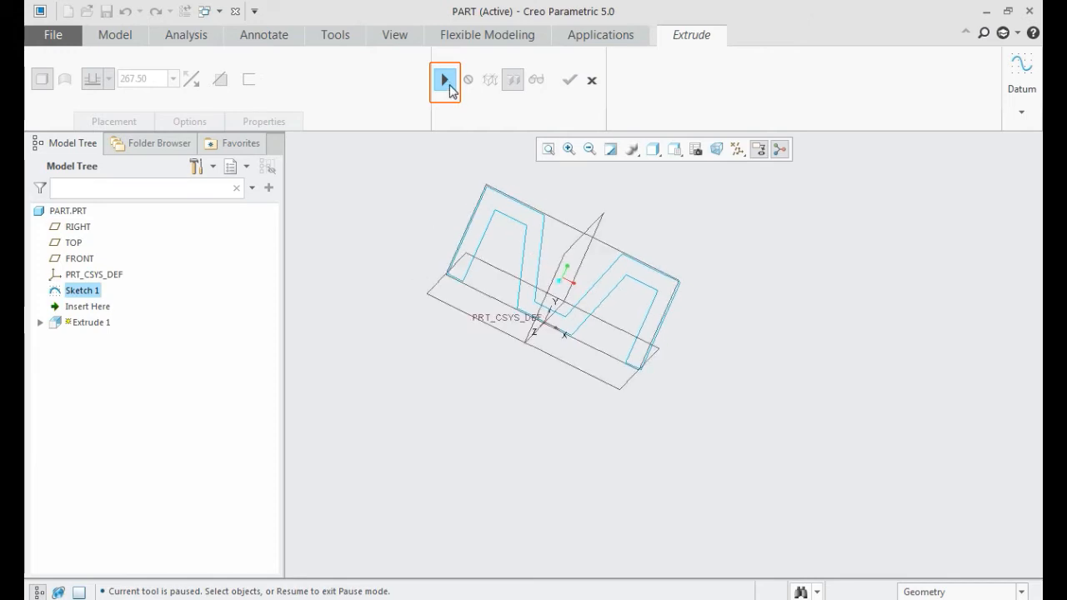
{"action": "left_click", "coordinate": [447, 83]}
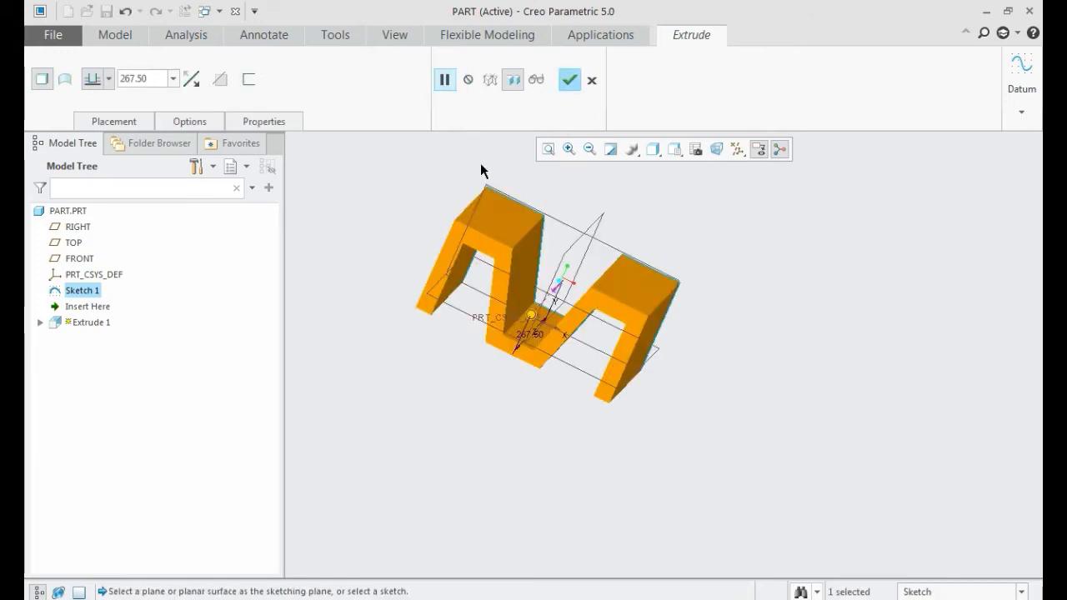
Step: Compare the extrusion with no preview, with the un-attached preview, and with the attached preview
{"action": "left_click", "coordinate": [468, 83]}
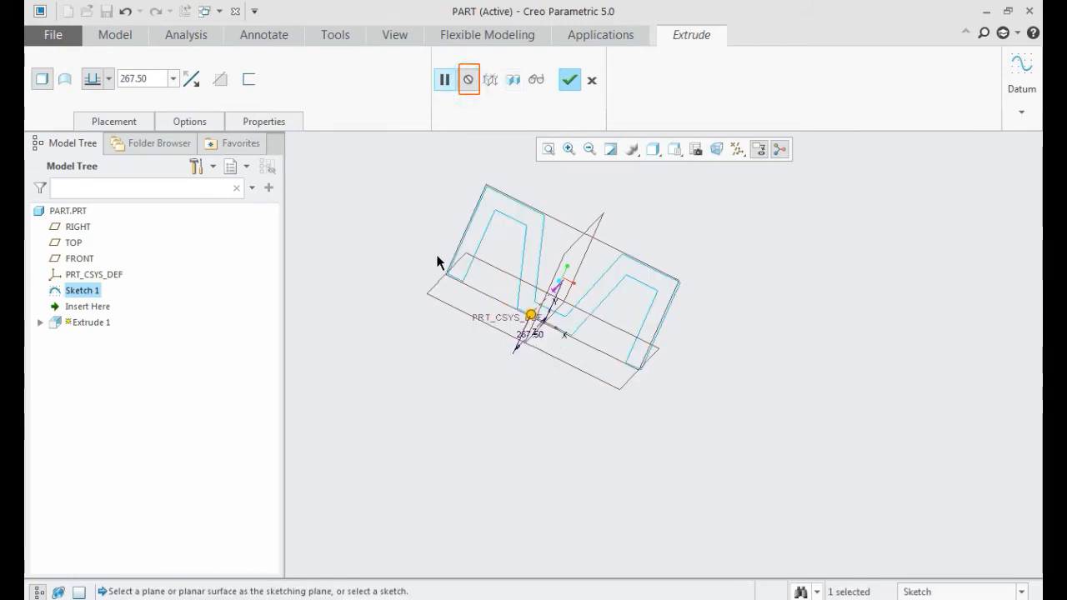
{"action": "mouse_move", "coordinate": [429, 309]}
{"action": "middle_mouse_down"}
{"action": "mouse_move", "coordinate": [465, 321]}
{"action": "mouse_move", "coordinate": [423, 310]}
{"action": "middle_mouse_up"}
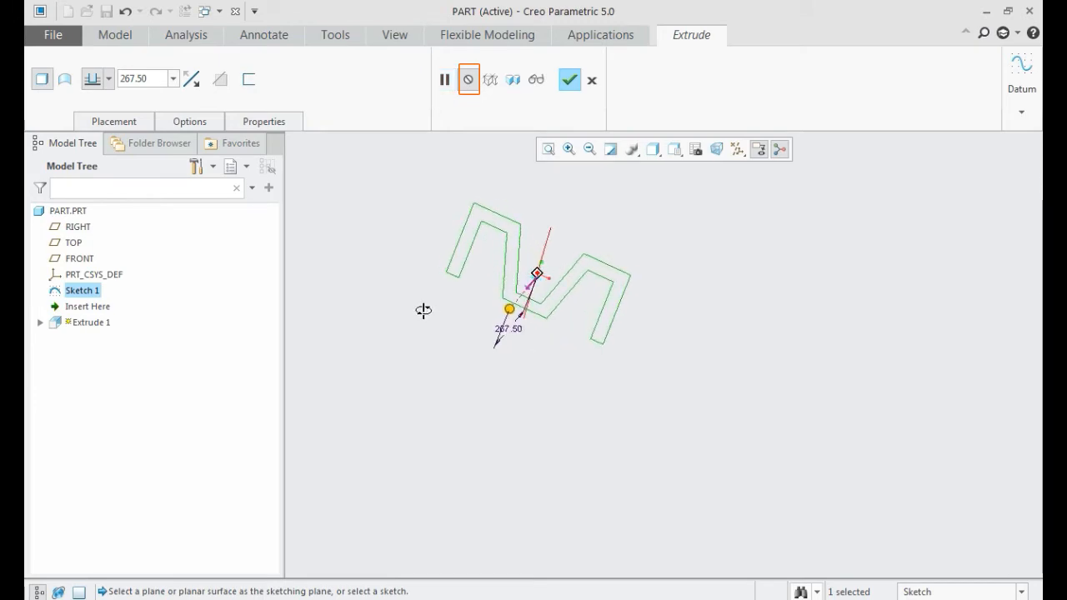
{"action": "left_click", "coordinate": [491, 81]}
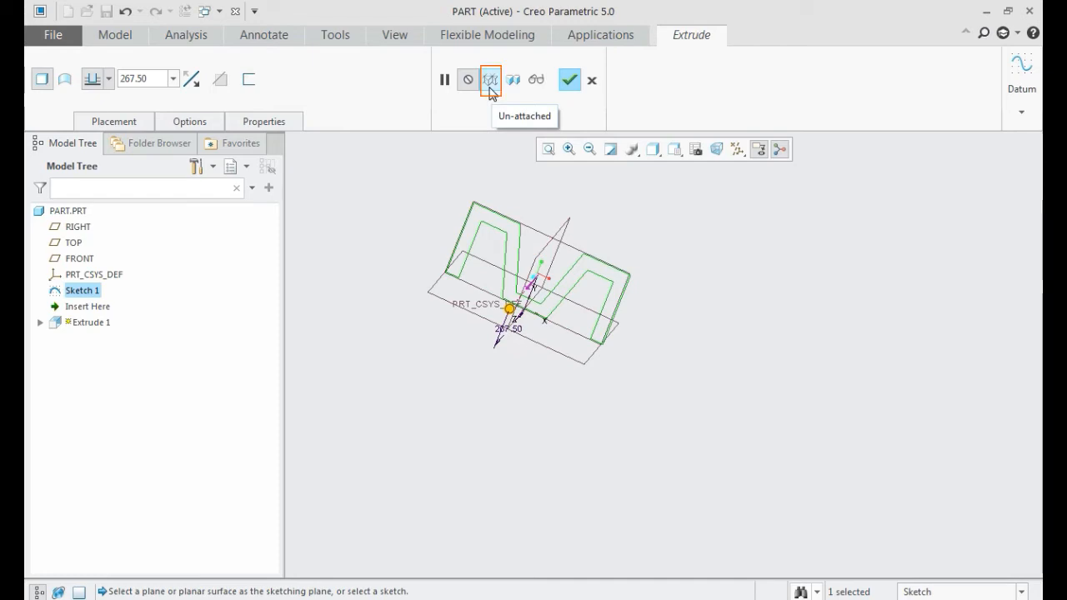
{"action": "left_click", "coordinate": [490, 80]}
{"action": "middle_click_drag", "start_coordinate": [624, 409], "coordinate": [605, 393]}
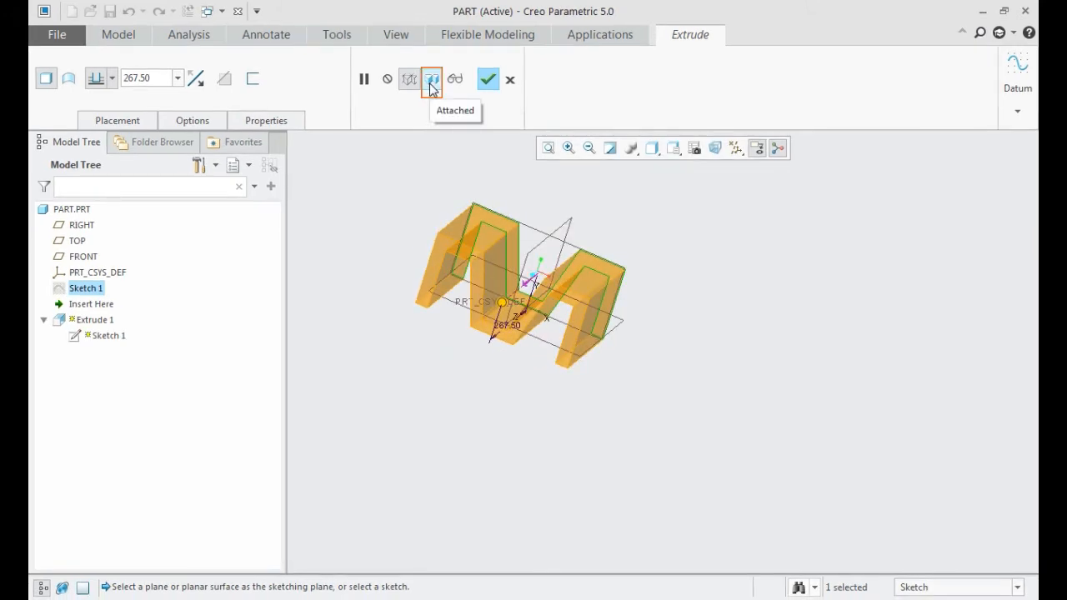
{"action": "left_click", "coordinate": [432, 83]}
{"action": "mouse_move", "coordinate": [658, 295]}
{"action": "middle_mouse_down"}
{"action": "mouse_move", "coordinate": [610, 305]}
{"action": "mouse_move", "coordinate": [655, 317]}
{"action": "mouse_move", "coordinate": [655, 291]}
{"action": "middle_mouse_up"}
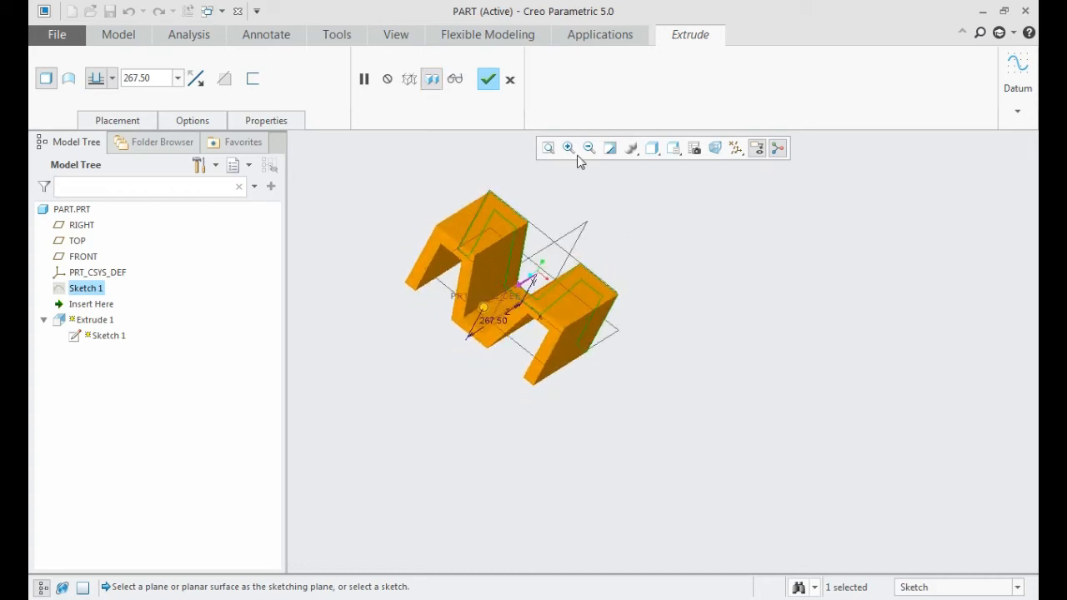
Step: Verify the extrusion as finished geometry from another angle and resume the Extrude tool
{"action": "left_click", "coordinate": [458, 84]}
{"action": "middle_click_drag", "start_coordinate": [703, 281], "coordinate": [681, 282]}
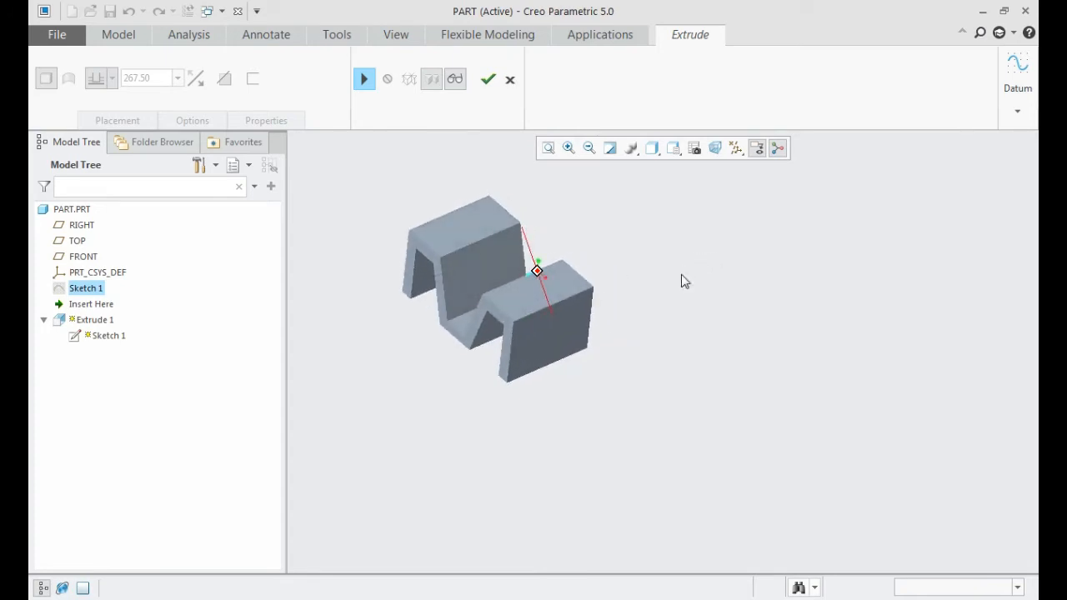
{"action": "left_click", "coordinate": [365, 80]}
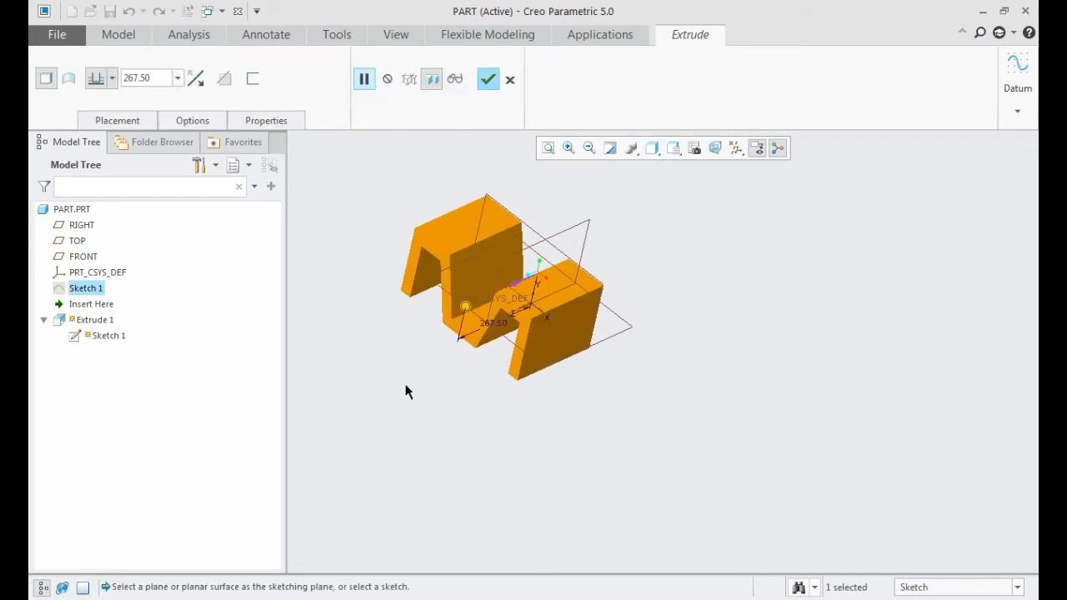
Step: Accept the M-shaped extrusion with its 267.50 depth and inspect the finished solid from an angle
{"action": "middle_click_drag", "start_coordinate": [406, 392], "coordinate": [433, 385]}
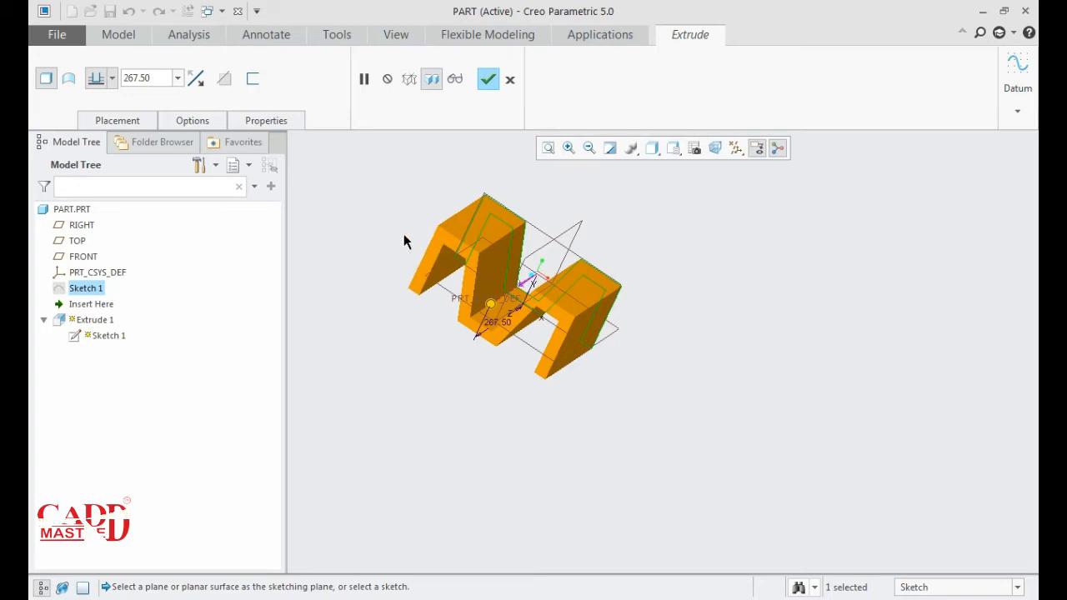
{"action": "mouse_move", "coordinate": [402, 349]}
{"action": "middle_mouse_down"}
{"action": "mouse_move", "coordinate": [430, 346]}
{"action": "mouse_move", "coordinate": [408, 349]}
{"action": "middle_mouse_up"}
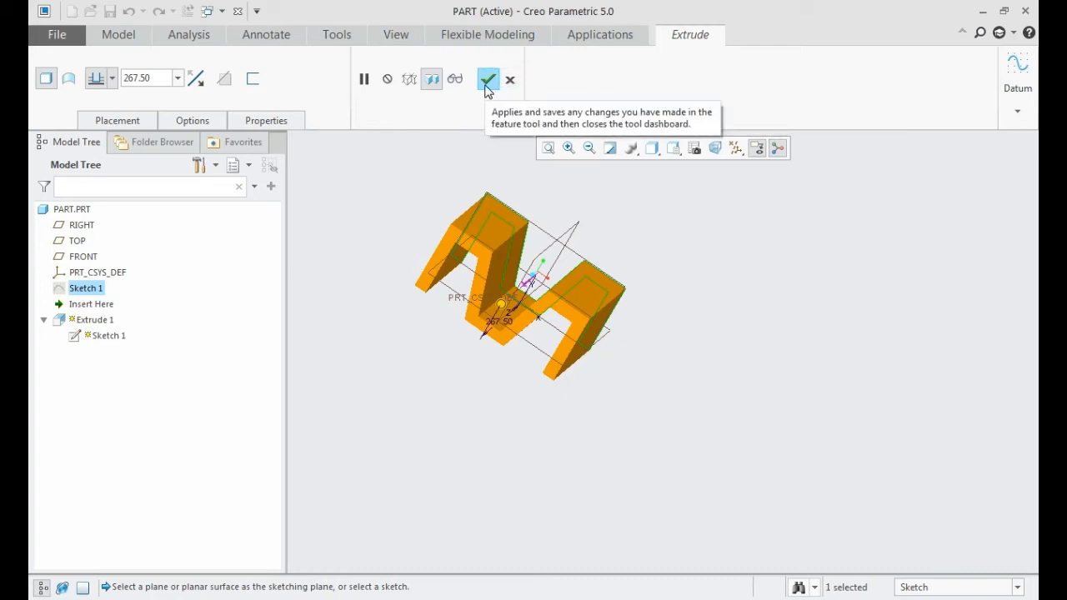
{"action": "left_click", "coordinate": [487, 81]}
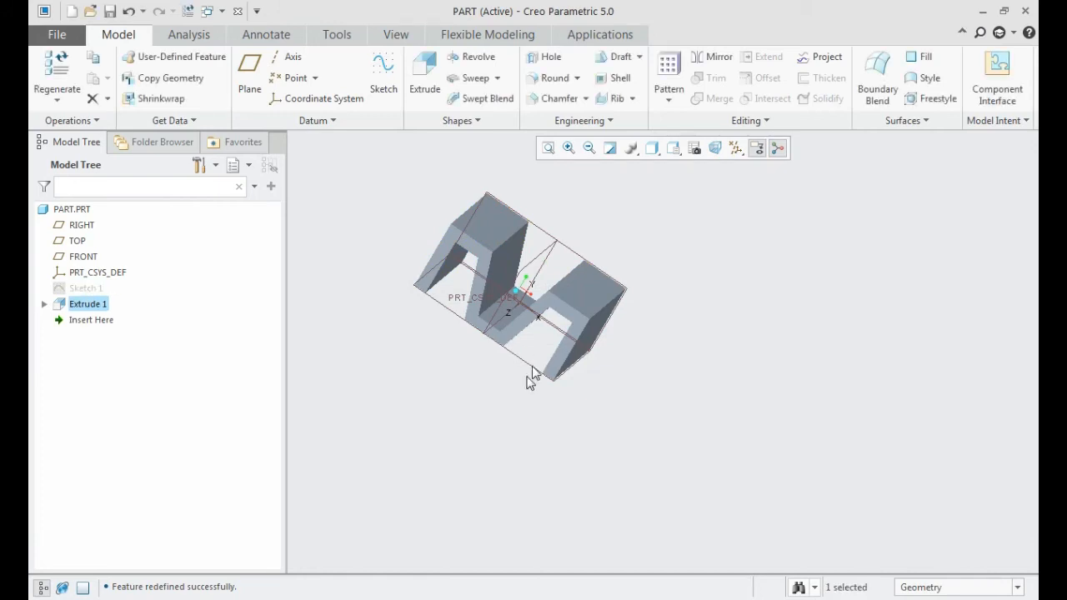
{"action": "scroll", "coordinate": [643, 292], "scroll_direction": "up", "scroll_amount": 2}
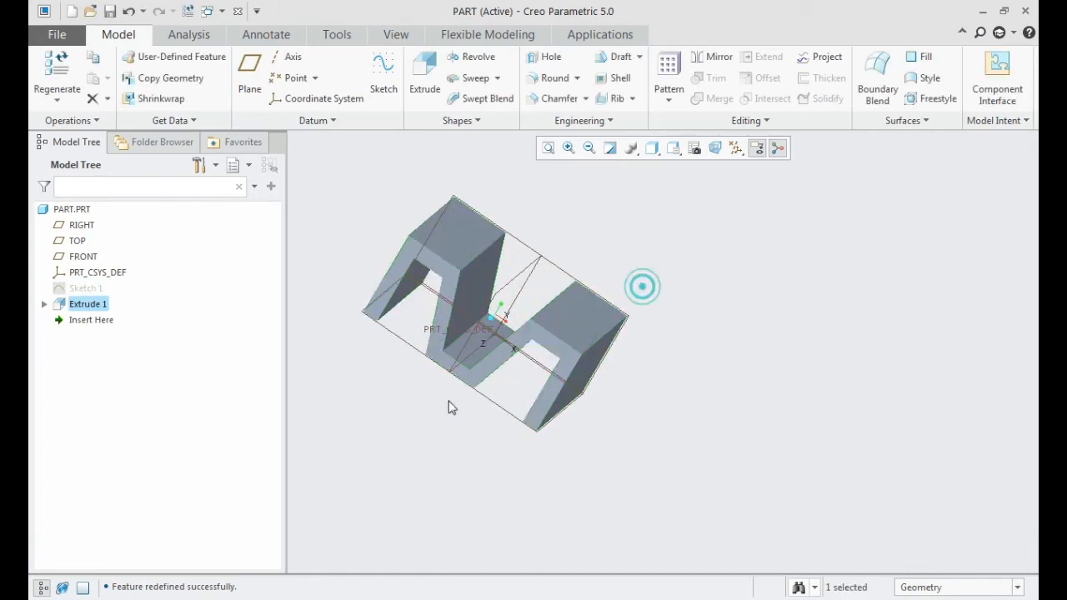
{"action": "middle_click_drag", "start_coordinate": [436, 430], "coordinate": [448, 388]}
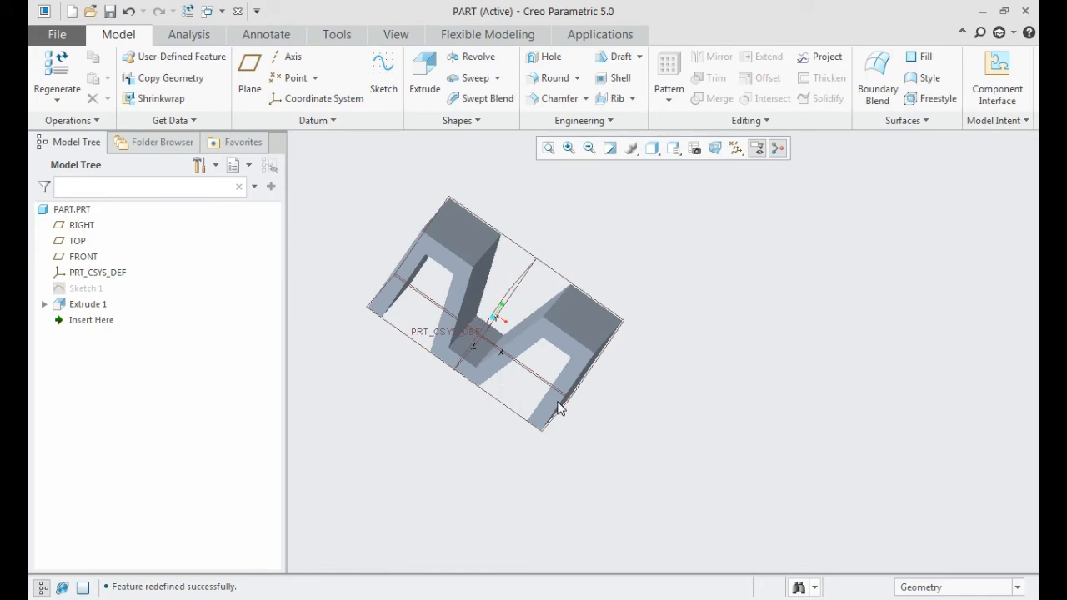
Step: Reopen the M-shaped extrusion's definition, review its preview from an angle, accept it and clear the selection
{"action": "right_click", "coordinate": [84, 308]}
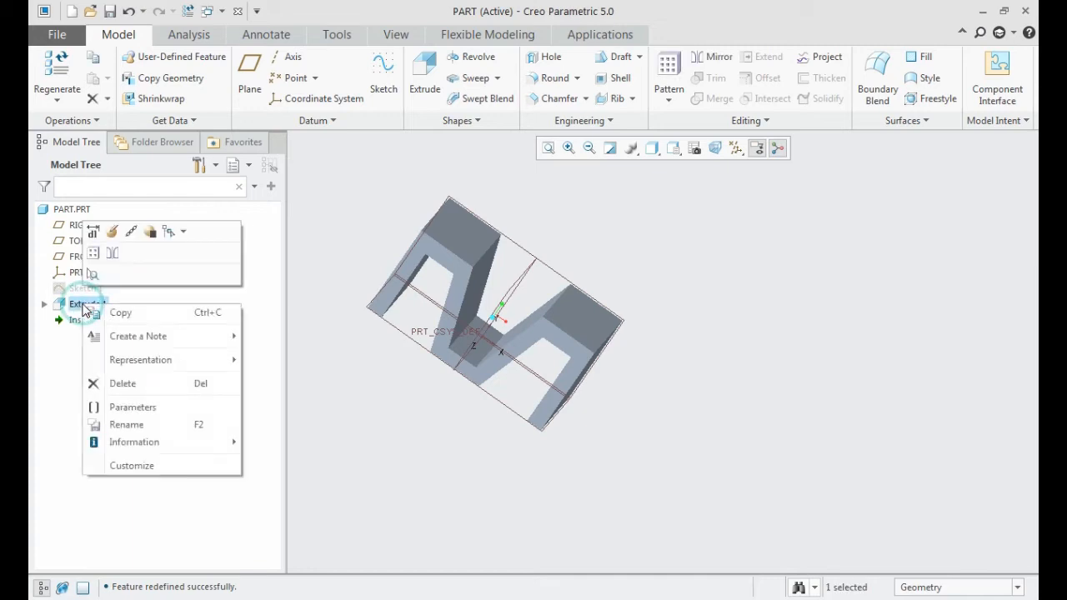
{"action": "left_click", "coordinate": [113, 234]}
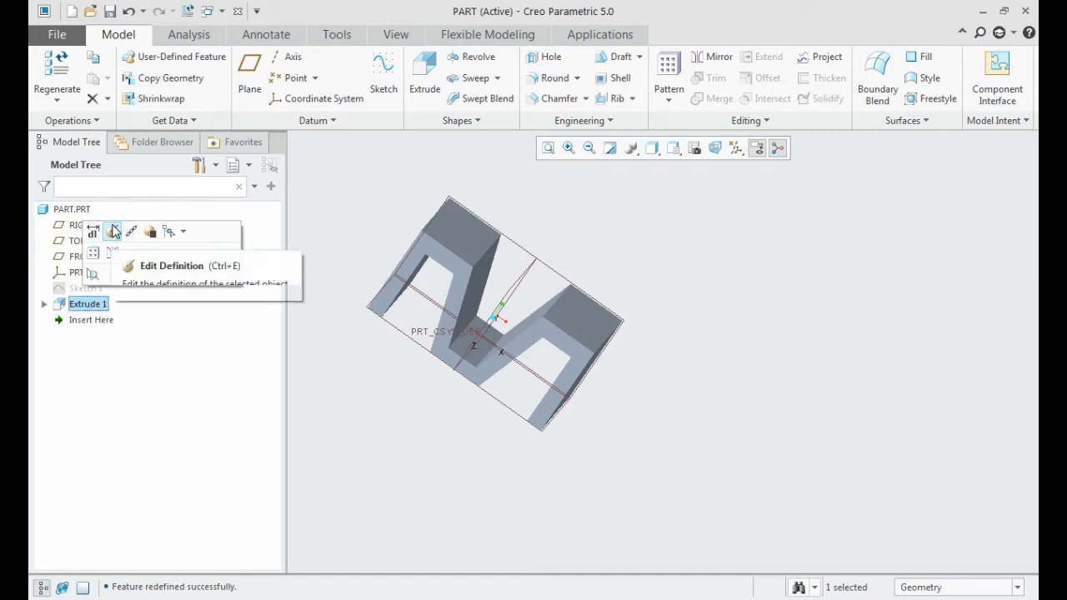
{"action": "left_click", "coordinate": [114, 234]}
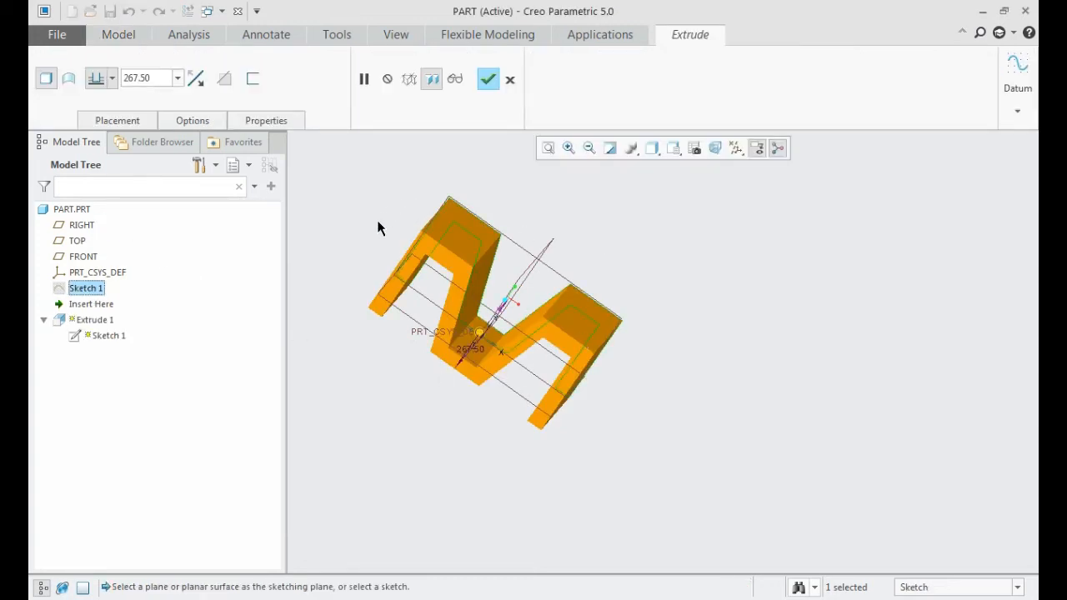
{"action": "middle_click_drag", "start_coordinate": [443, 417], "coordinate": [420, 407]}
{"action": "left_click", "coordinate": [488, 80]}
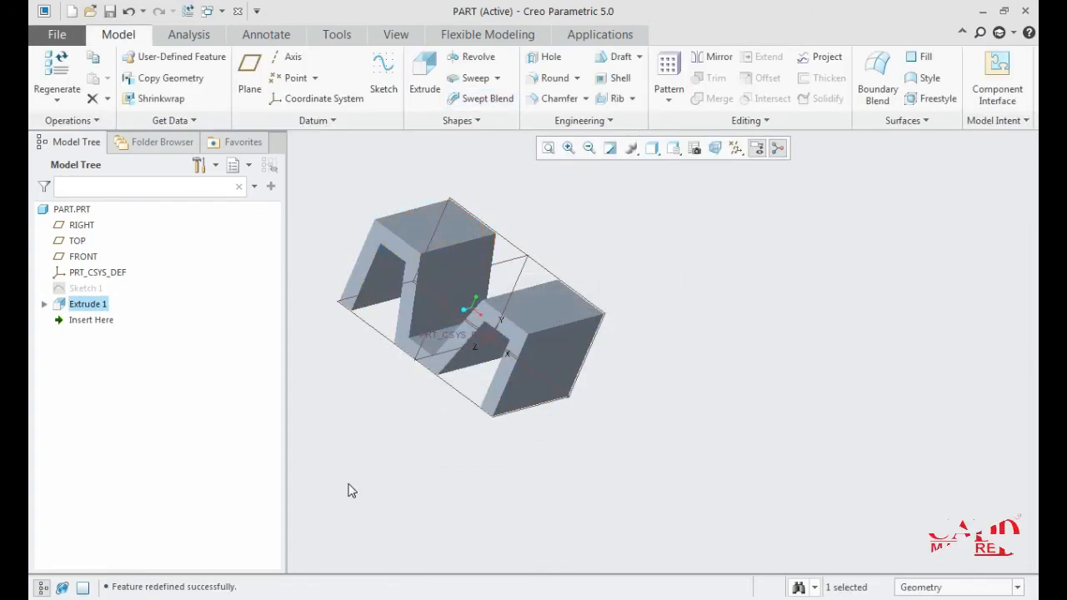
{"action": "left_click", "coordinate": [555, 431]}
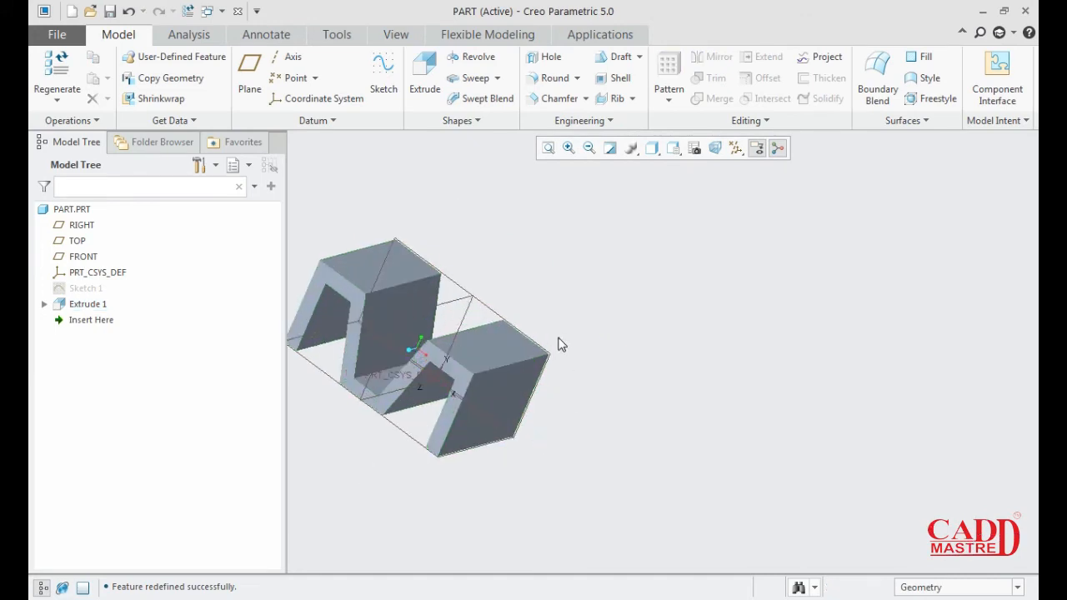
Step: Sketch a circle about 87 in diameter on the RIGHT plane, centred about 135 horizontally and 146 vertically from the origin, and finish the sketch
{"action": "left_click", "coordinate": [451, 307]}
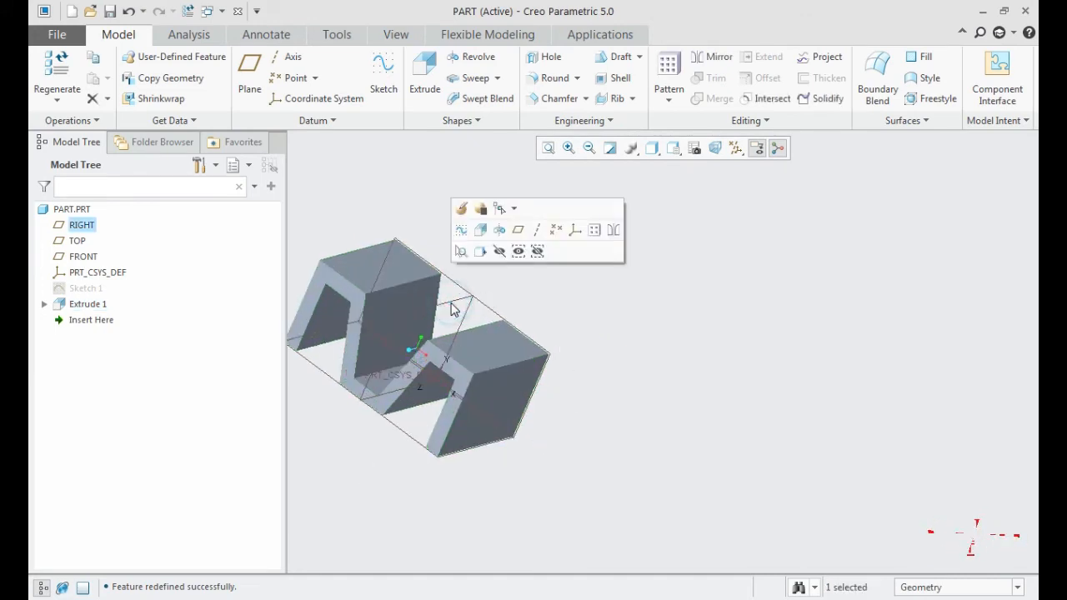
{"action": "left_click", "coordinate": [383, 74]}
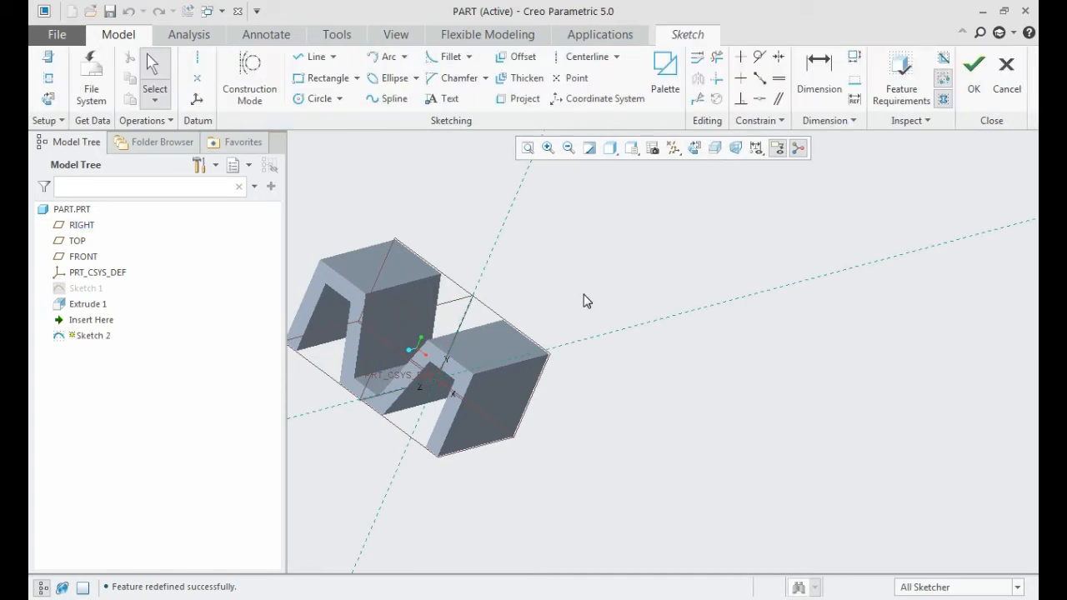
{"action": "left_click", "coordinate": [695, 147]}
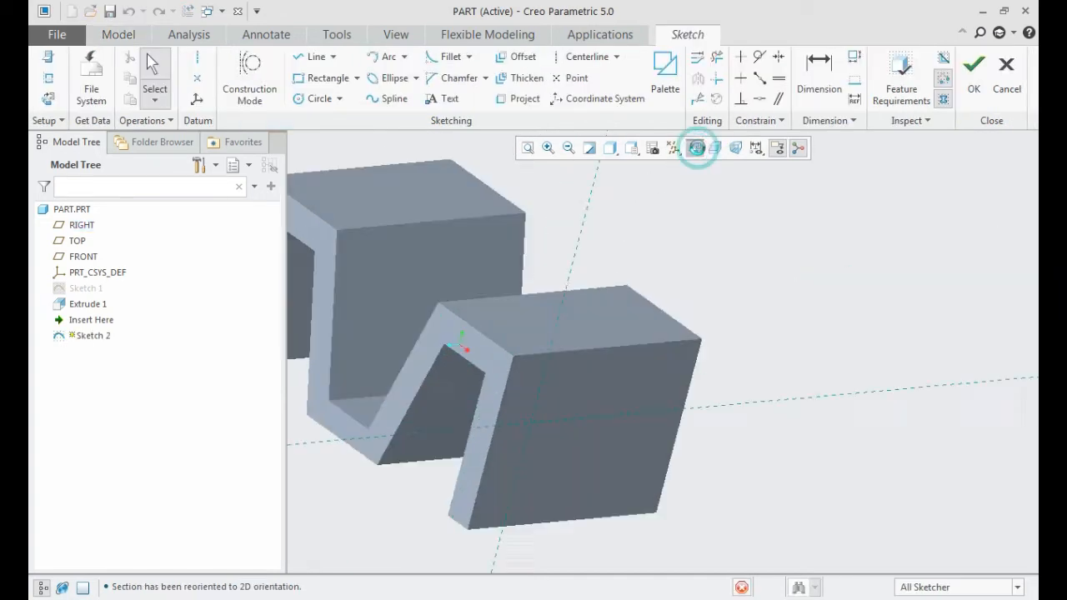
{"action": "left_click", "coordinate": [314, 99]}
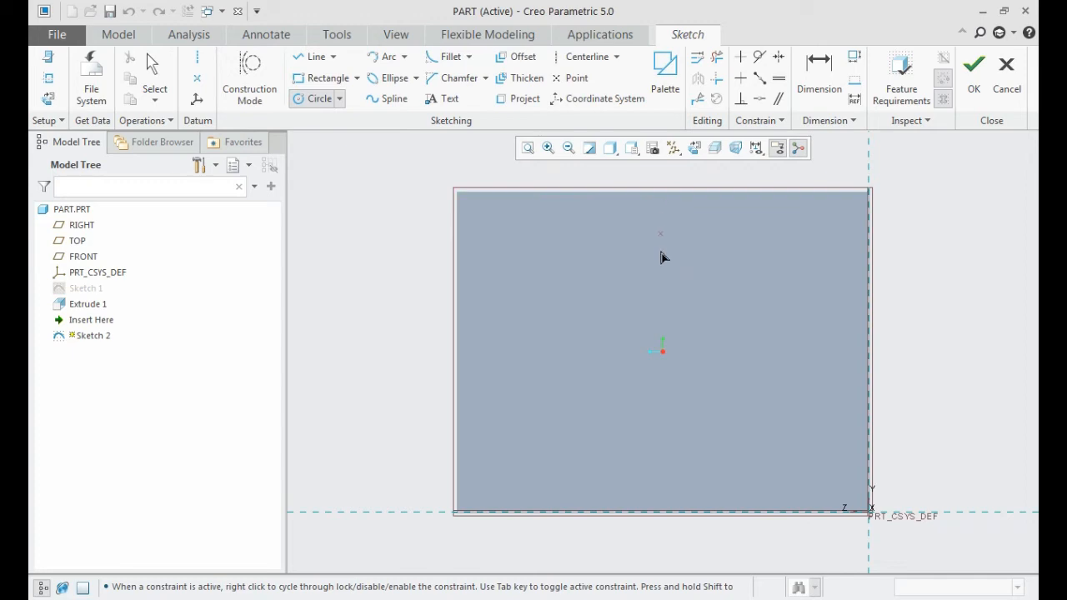
{"action": "left_click", "coordinate": [661, 287]}
{"action": "left_click", "coordinate": [680, 358]}
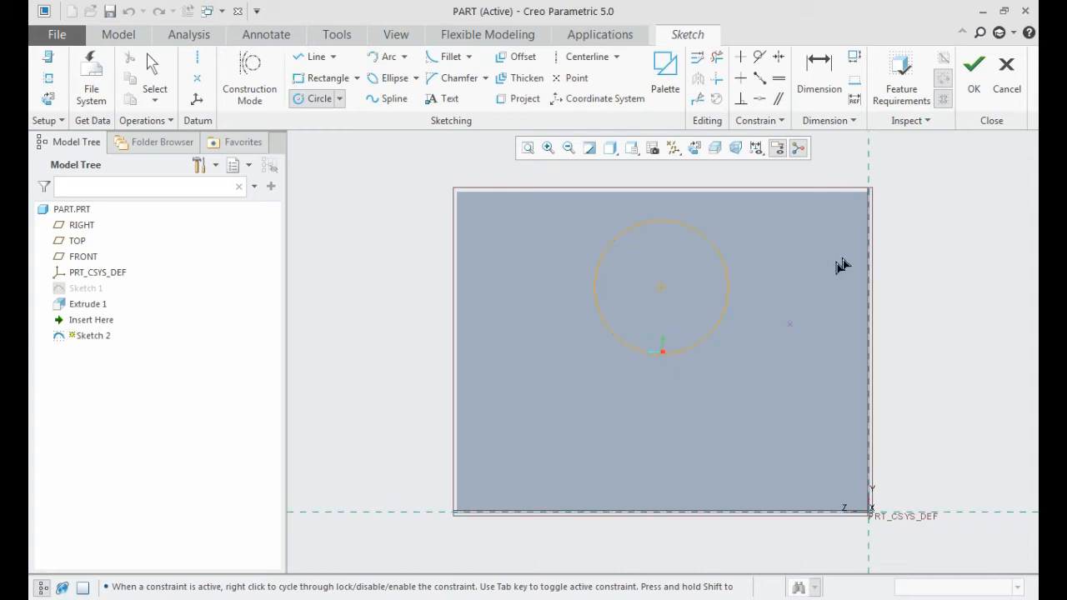
{"action": "middle_click", "coordinate": [904, 213]}
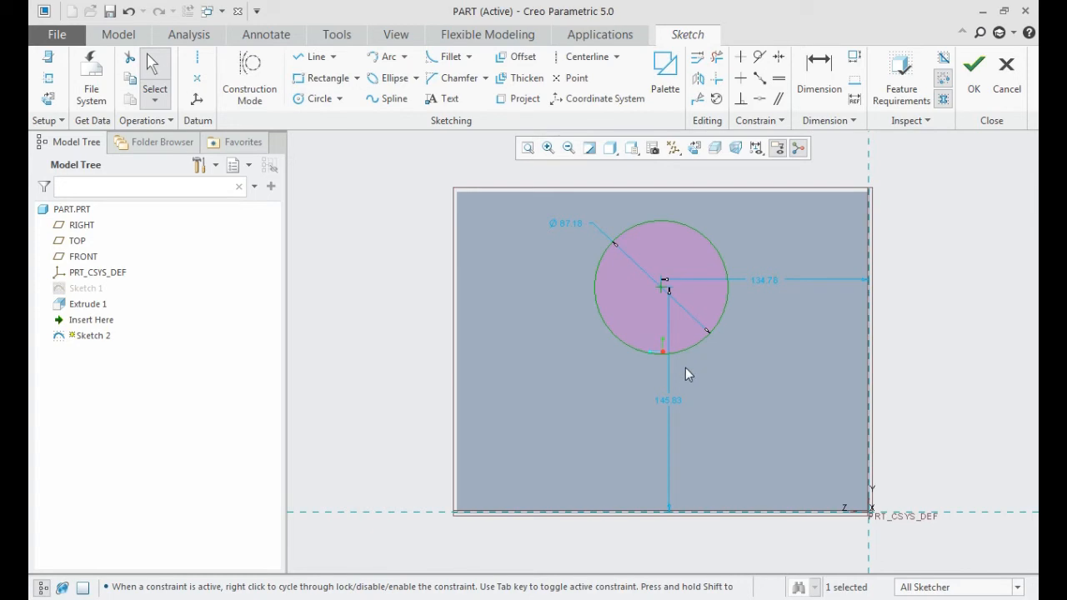
{"action": "left_click", "coordinate": [973, 74]}
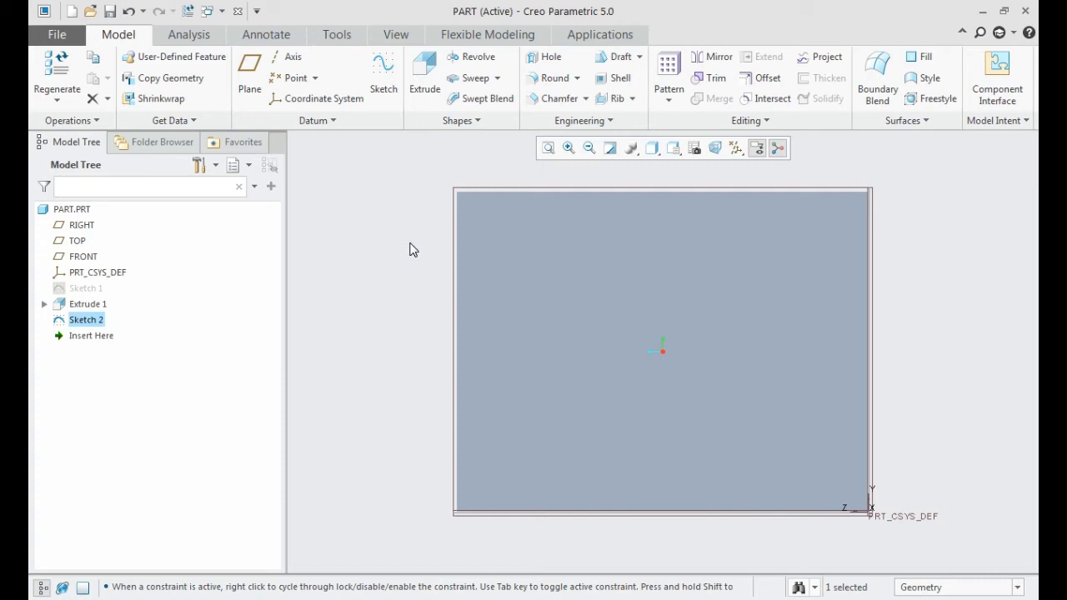
Step: Start a solid extrusion of the circle sketch to one side of its plane with a depth of 500
{"action": "middle_click_drag", "start_coordinate": [420, 253], "coordinate": [462, 268]}
{"action": "scroll", "coordinate": [461, 268], "scroll_direction": "down", "scroll_amount": 3}
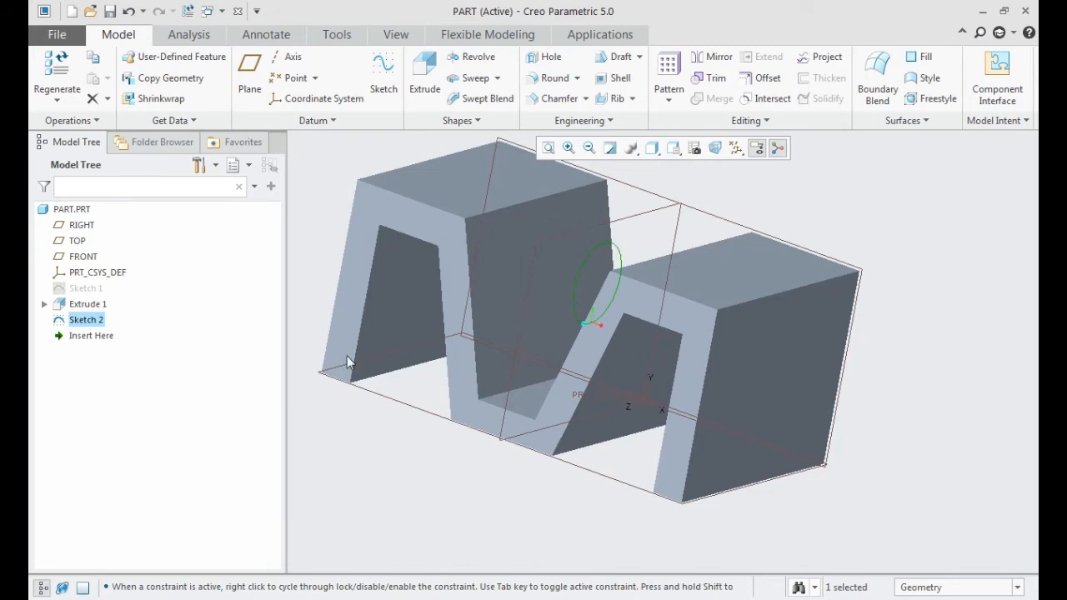
{"action": "left_click", "coordinate": [418, 95]}
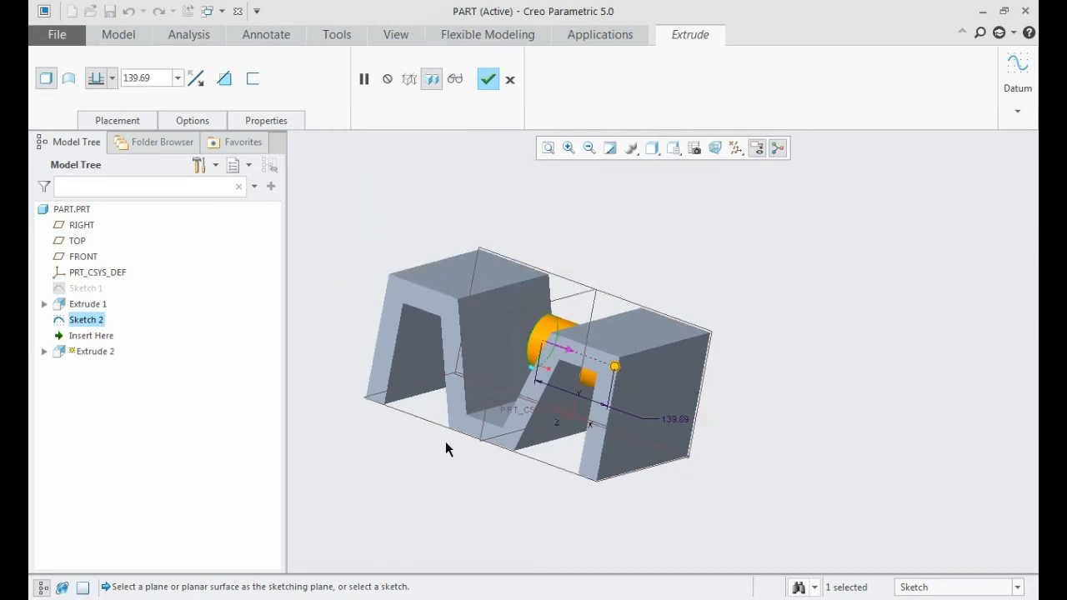
{"action": "middle_click_drag", "start_coordinate": [437, 443], "coordinate": [471, 453]}
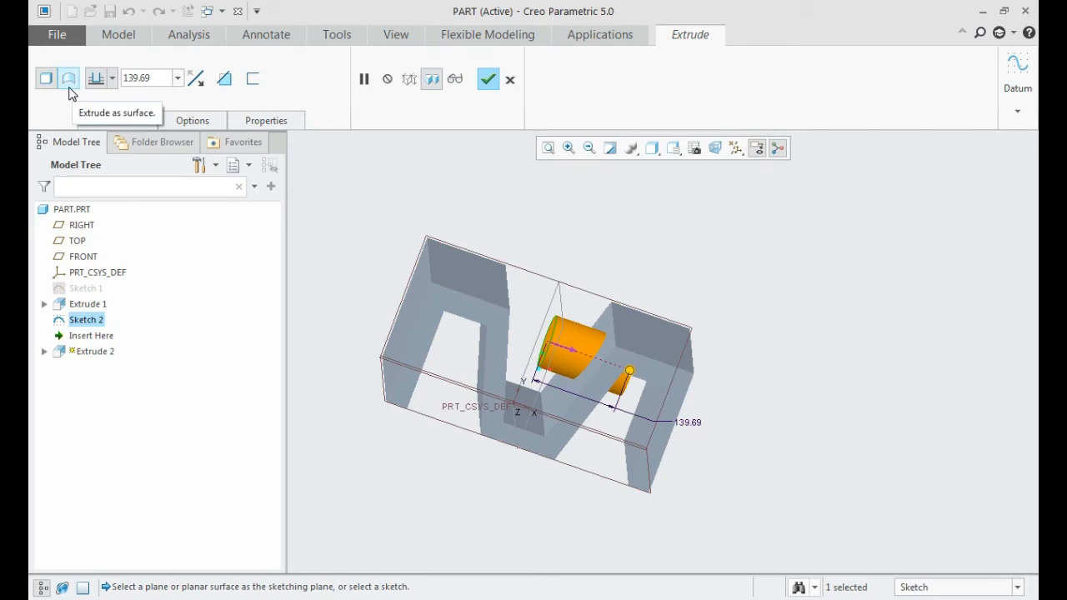
{"action": "left_click", "coordinate": [112, 79]}
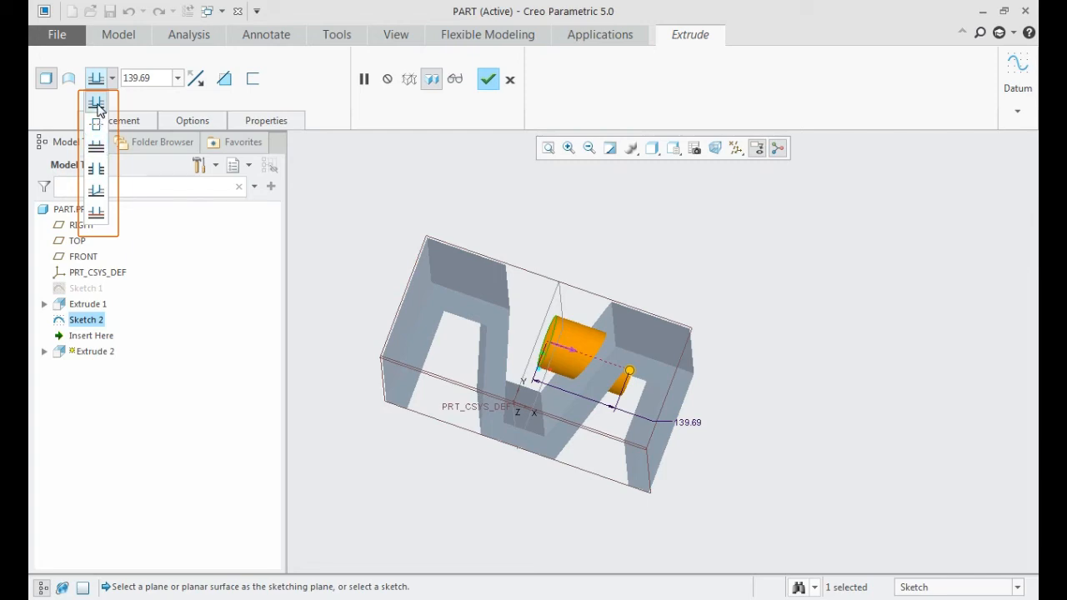
{"action": "left_click", "coordinate": [107, 78]}
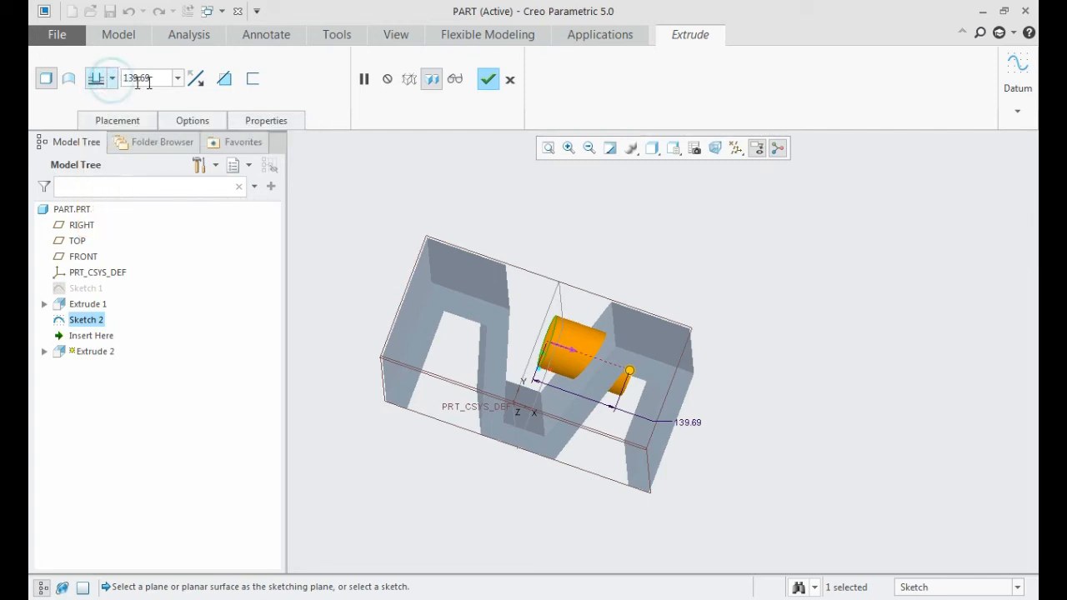
{"action": "double_click", "coordinate": [155, 81]}
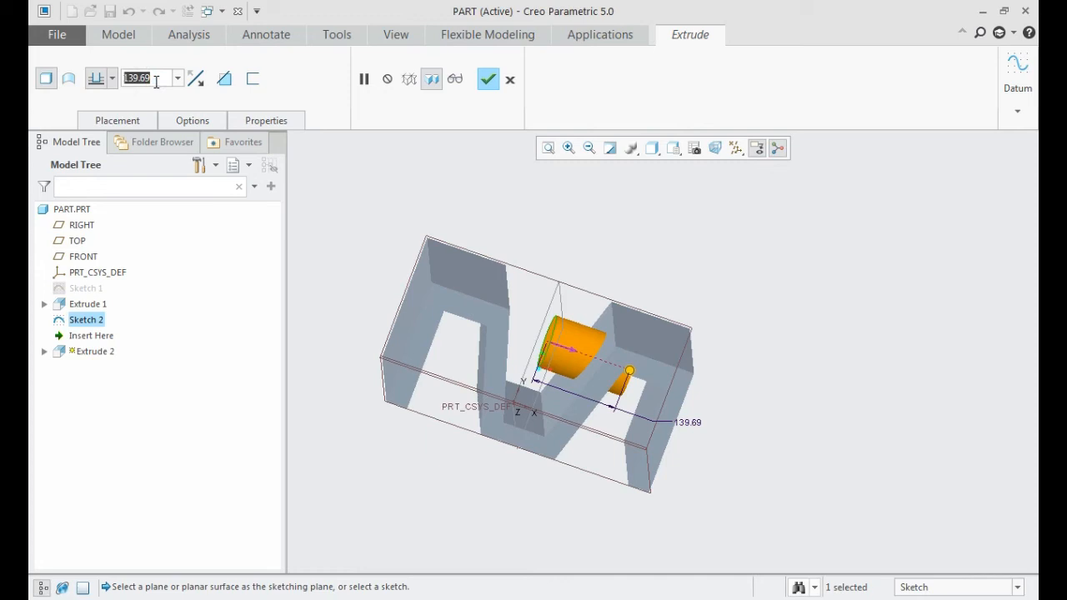
{"action": "type", "text": "500"}
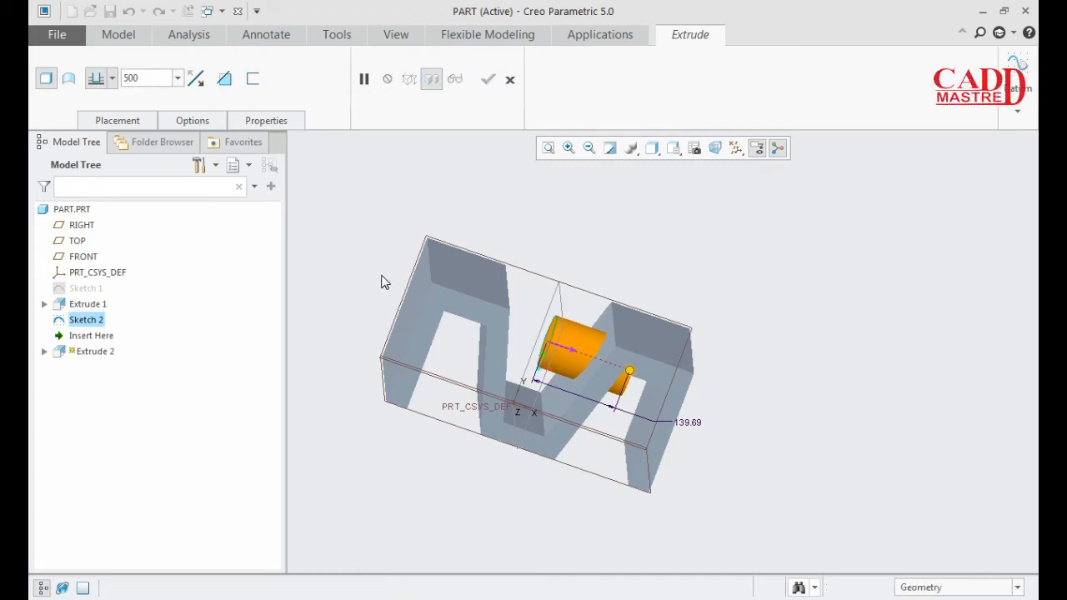
{"action": "left_click", "coordinate": [380, 283]}
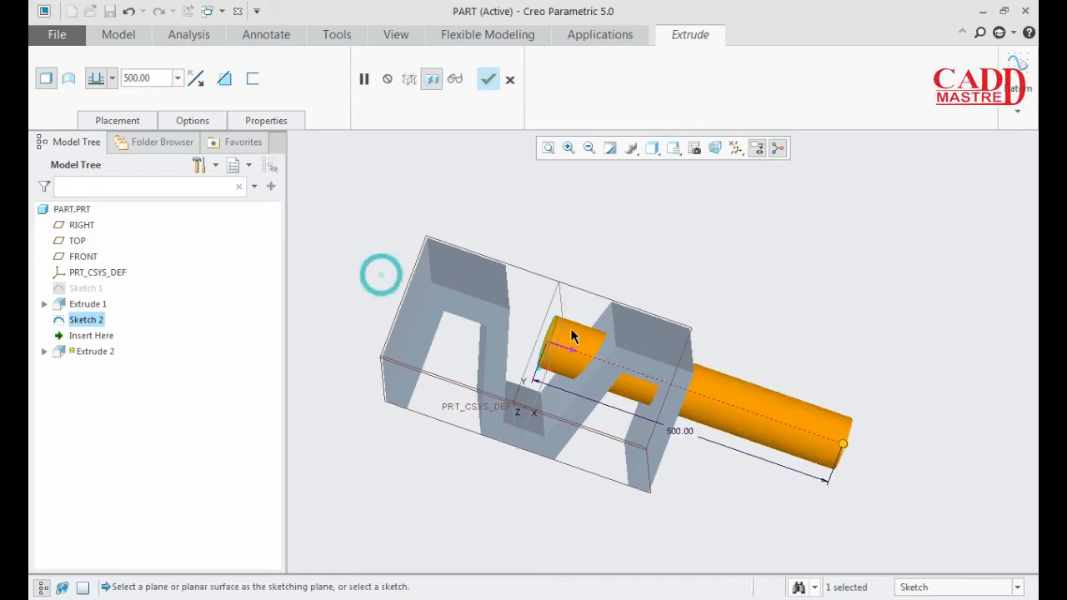
Step: Extrude the circle symmetrically on both sides of its sketch plane and stretch the total depth to about 547
{"action": "left_click", "coordinate": [112, 78]}
{"action": "left_click", "coordinate": [96, 118]}
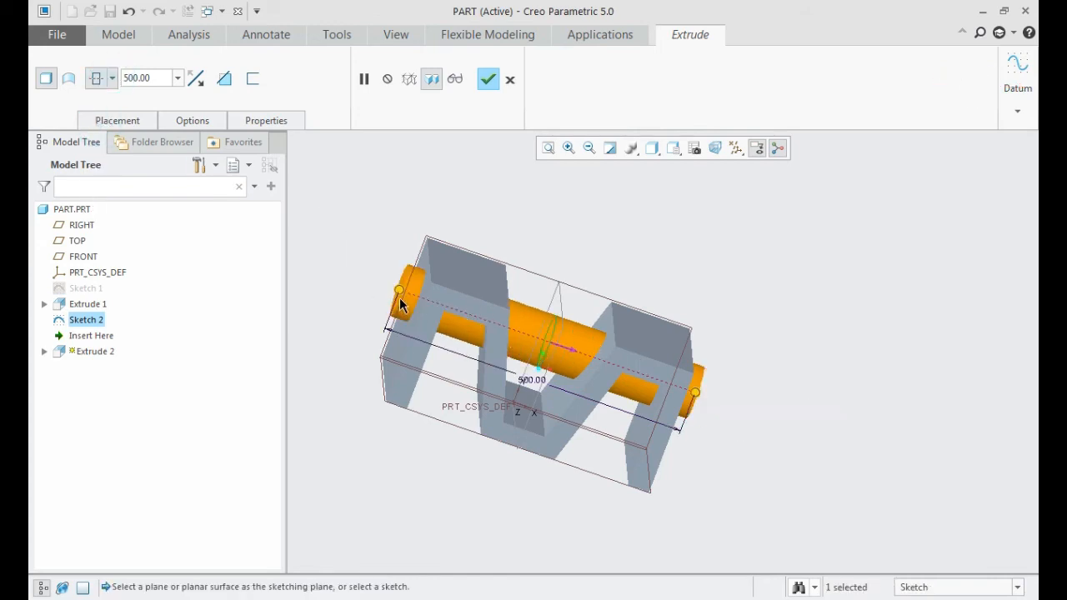
{"action": "mouse_move", "coordinate": [399, 291]}
{"action": "left_mouse_down"}
{"action": "mouse_move", "coordinate": [392, 281]}
{"action": "mouse_move", "coordinate": [362, 283]}
{"action": "mouse_move", "coordinate": [409, 294]}
{"action": "left_mouse_up"}
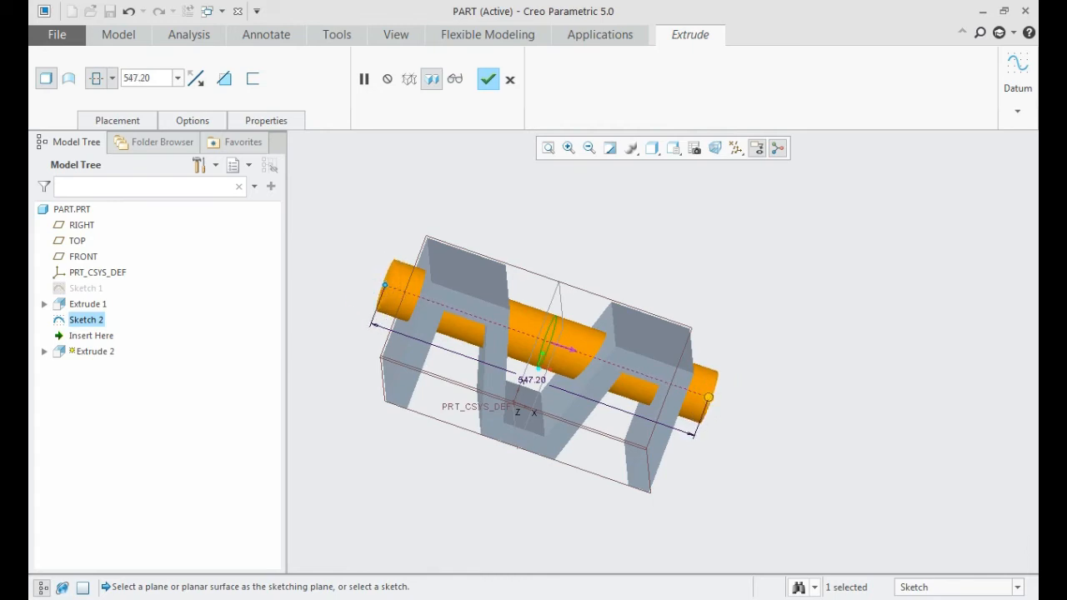
Step: Limit the circle's extrusion to the next surface, reverse its direction, and check the preview from several angles
{"action": "left_click", "coordinate": [113, 78]}
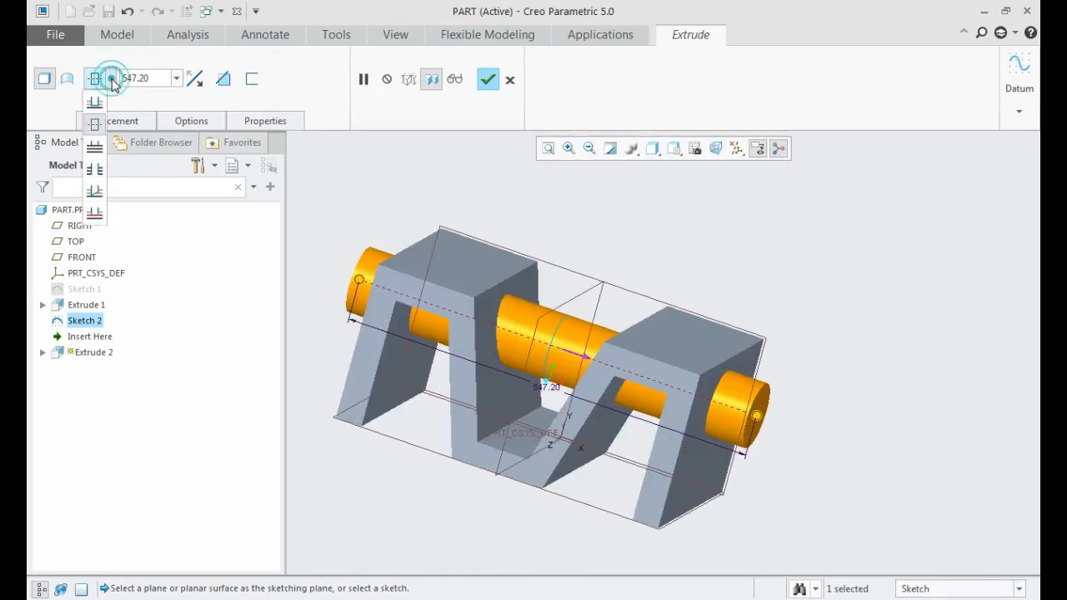
{"action": "left_click", "coordinate": [102, 147]}
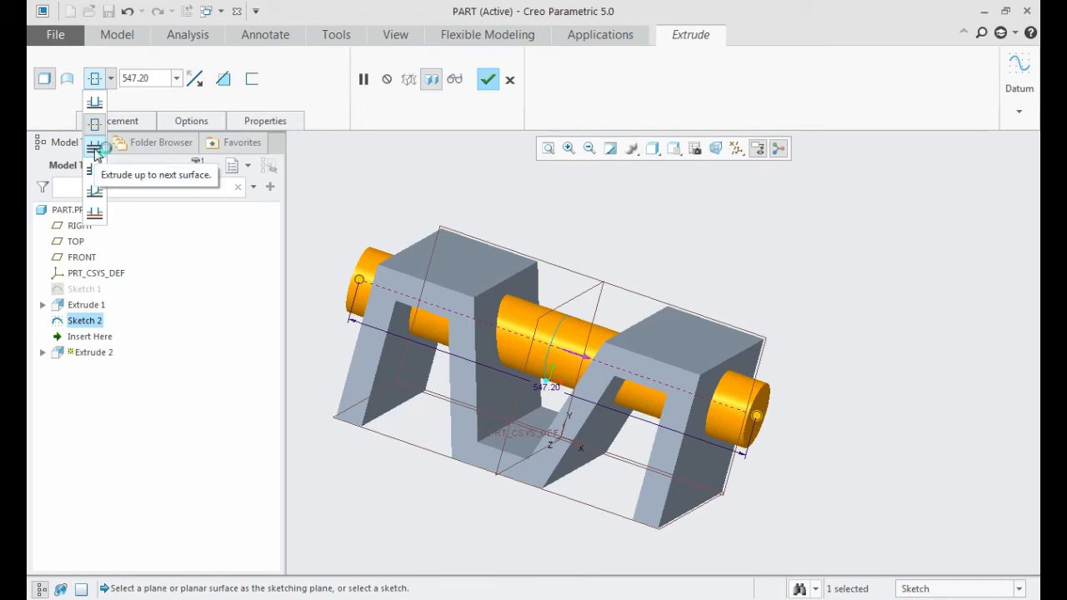
{"action": "left_click", "coordinate": [96, 150]}
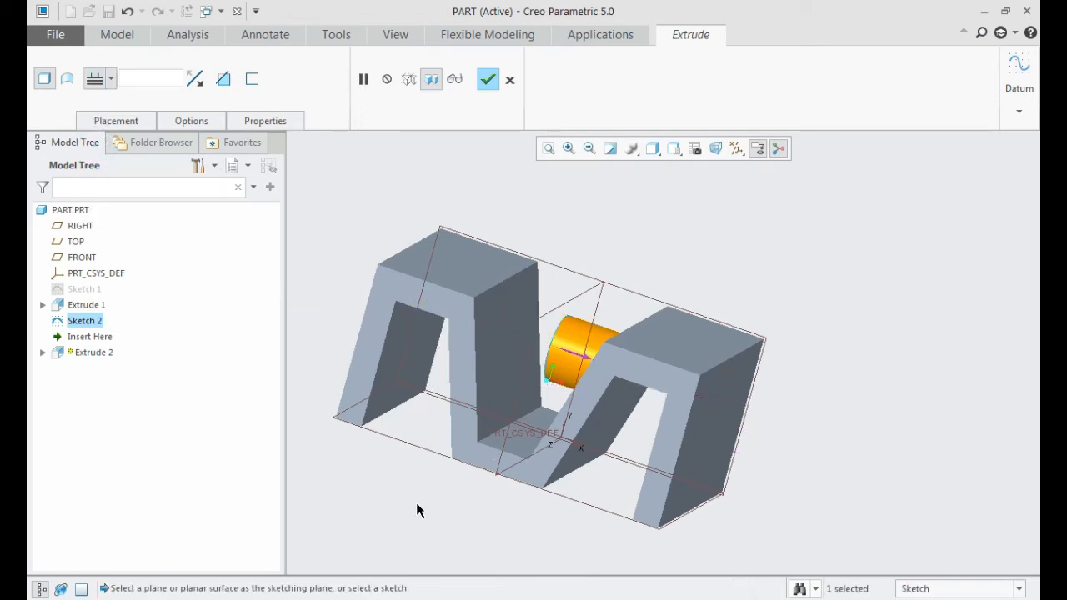
{"action": "scroll", "coordinate": [417, 508], "scroll_direction": "down", "scroll_amount": 2}
{"action": "mouse_move", "coordinate": [416, 495]}
{"action": "middle_mouse_down"}
{"action": "mouse_move", "coordinate": [443, 488]}
{"action": "mouse_move", "coordinate": [425, 493]}
{"action": "middle_mouse_up"}
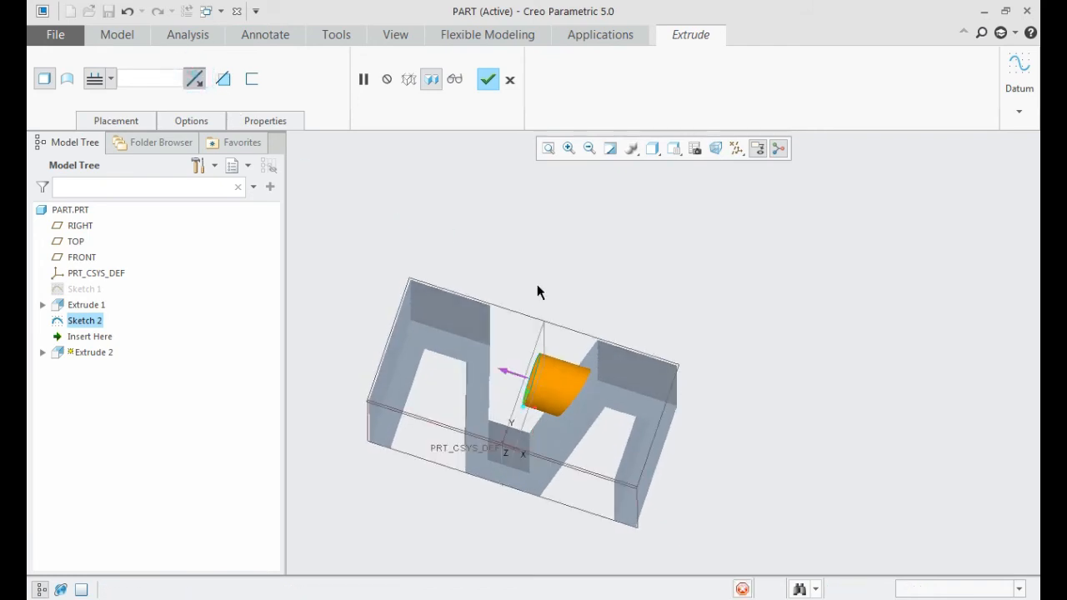
{"action": "middle_click_drag", "start_coordinate": [566, 301], "coordinate": [540, 379]}
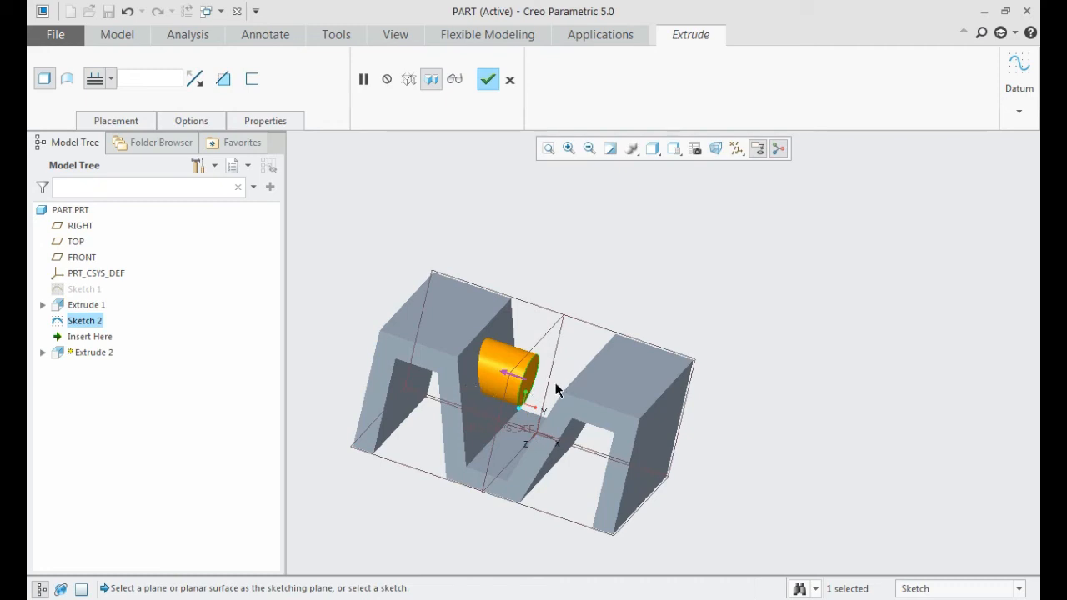
Step: Set the circle's extrusion to intersect with all surfaces and inspect the cylinder's extent from several angles
{"action": "left_click", "coordinate": [110, 78]}
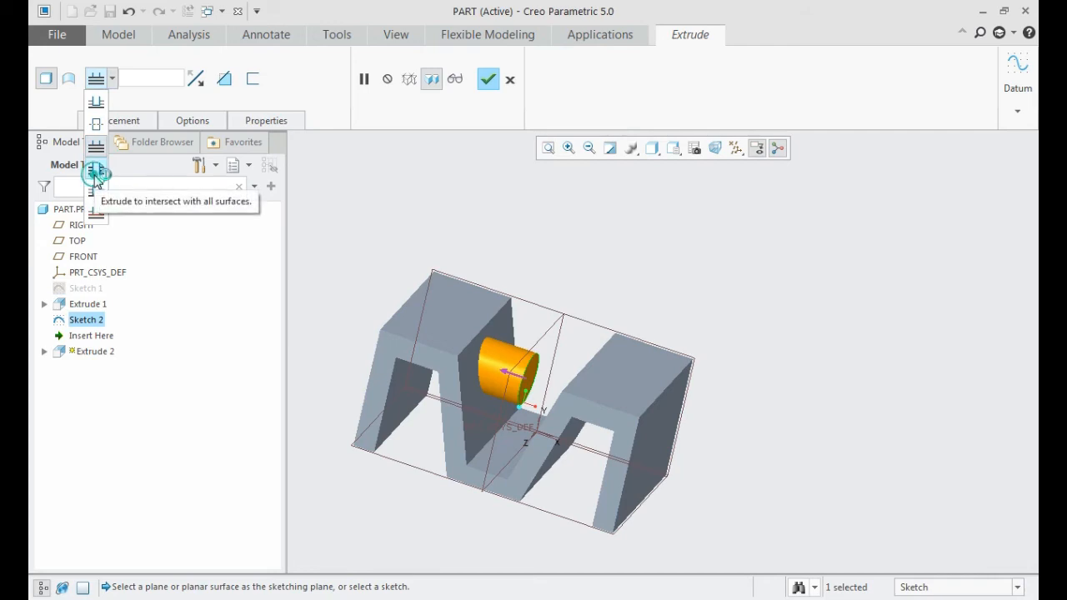
{"action": "left_click", "coordinate": [96, 171]}
{"action": "middle_click_drag", "start_coordinate": [425, 486], "coordinate": [434, 462]}
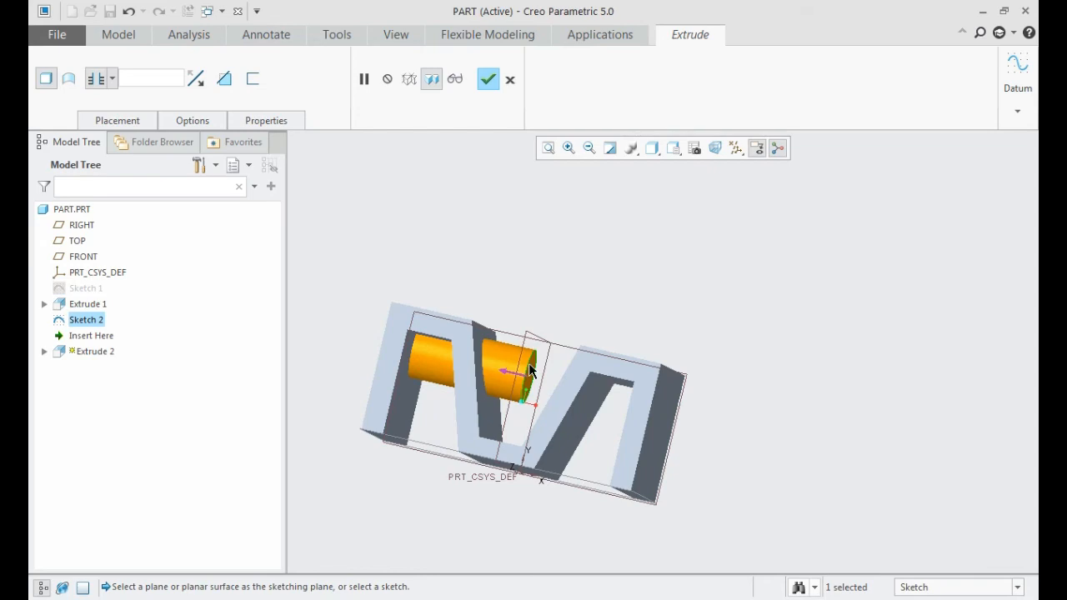
{"action": "middle_click_drag", "start_coordinate": [360, 341], "coordinate": [420, 388]}
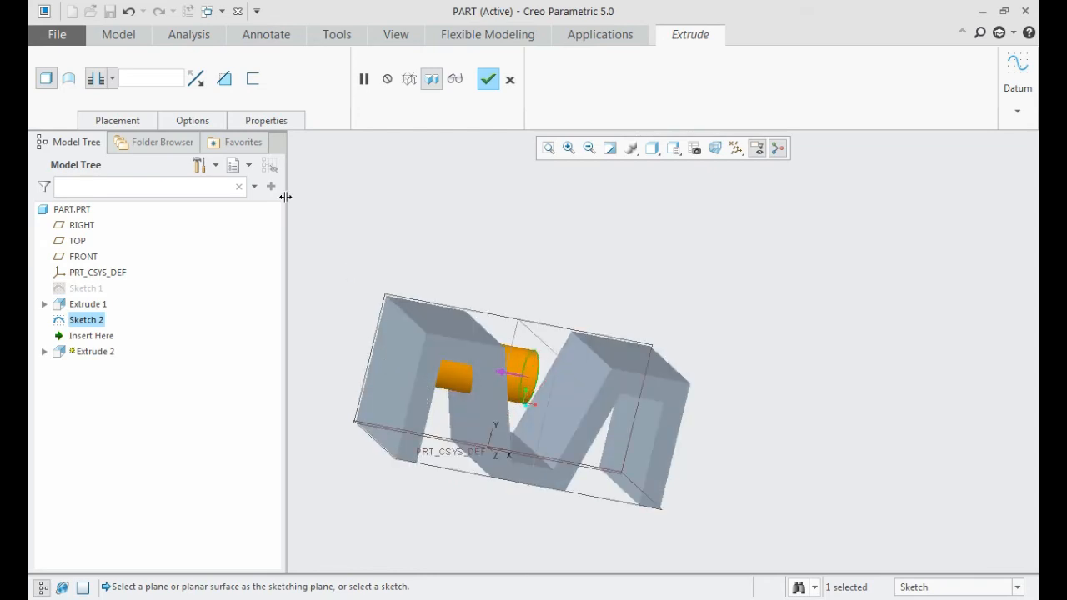
Step: Set the circle's extrusion to intersect with a selected surface, picking the central valley's sloped face on the M's left half
{"action": "left_click", "coordinate": [110, 80]}
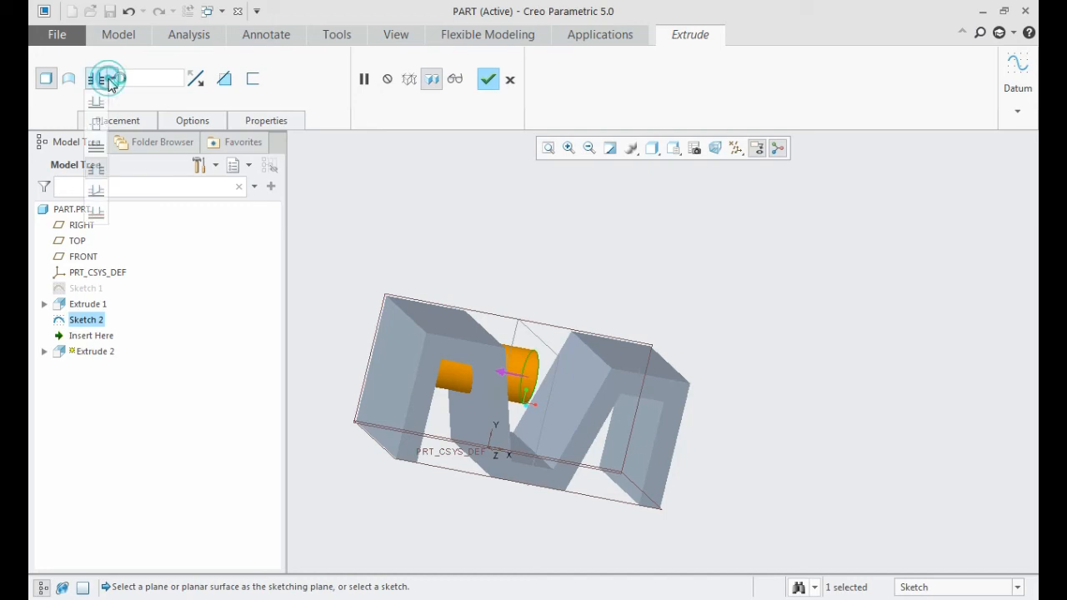
{"action": "left_click", "coordinate": [96, 192]}
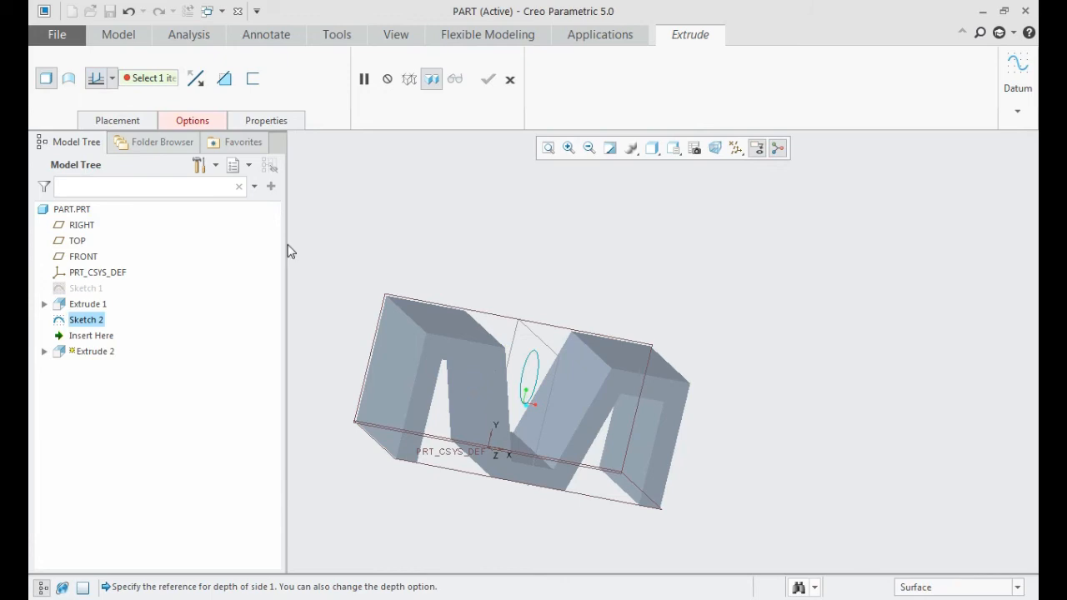
{"action": "middle_click_drag", "start_coordinate": [548, 271], "coordinate": [515, 277]}
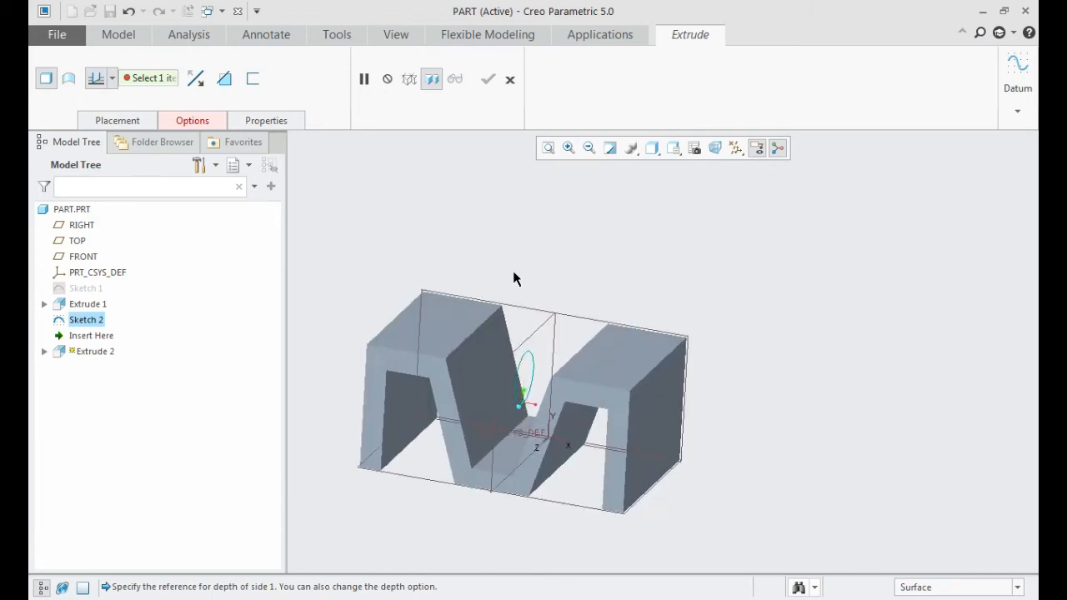
{"action": "left_click", "coordinate": [471, 390]}
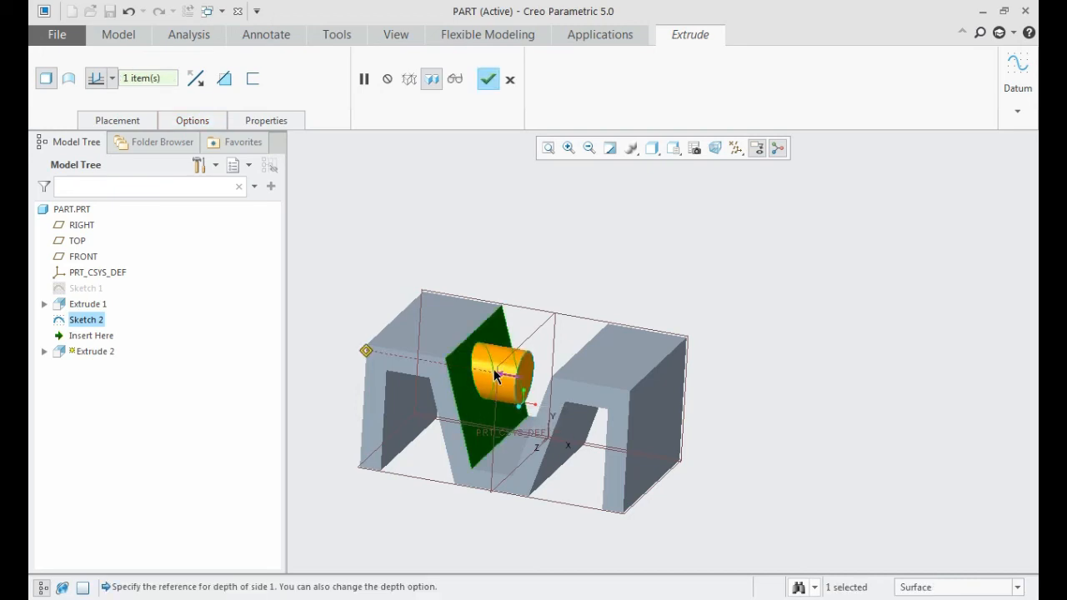
{"action": "scroll", "coordinate": [534, 285], "scroll_direction": "down", "scroll_amount": 3}
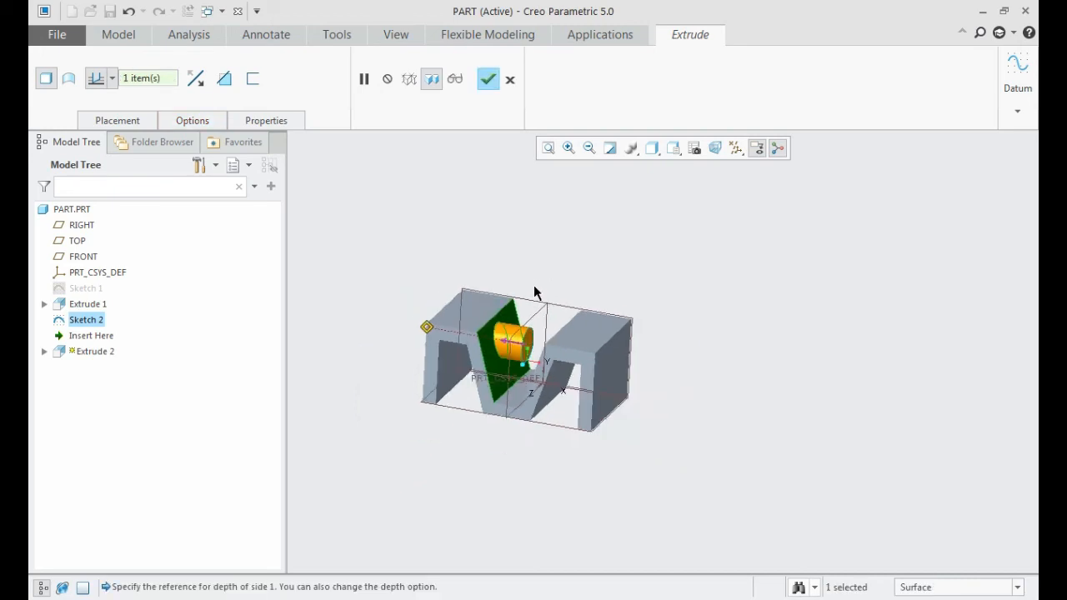
{"action": "middle_click_drag", "start_coordinate": [538, 290], "coordinate": [578, 300]}
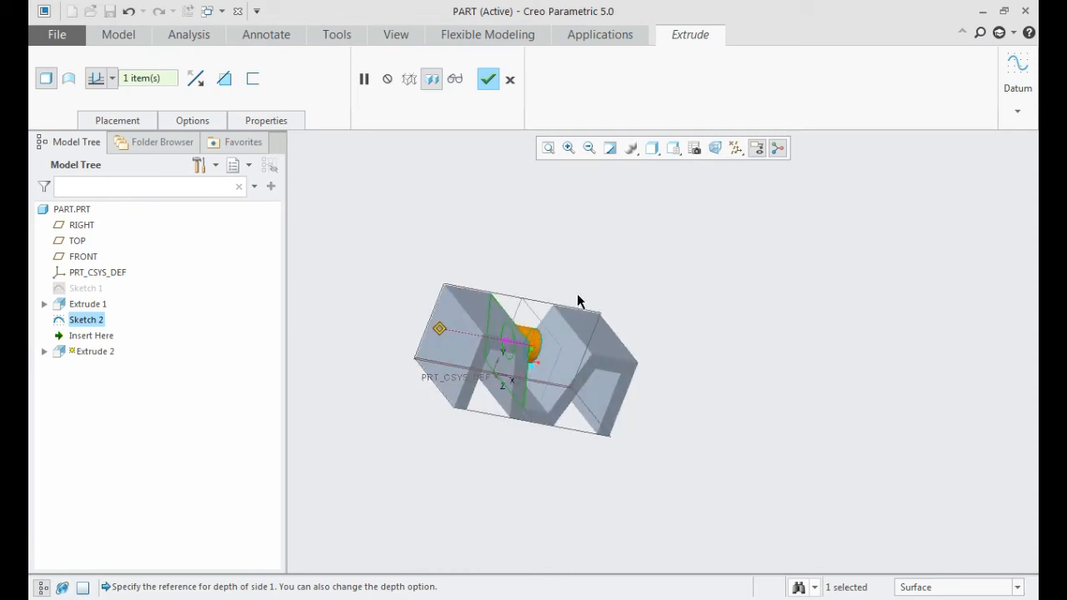
Step: Change the extrusion's end surface to the valley's opposite sloped face, then to the inner face of the M's right outer leg
{"action": "left_click", "coordinate": [566, 366]}
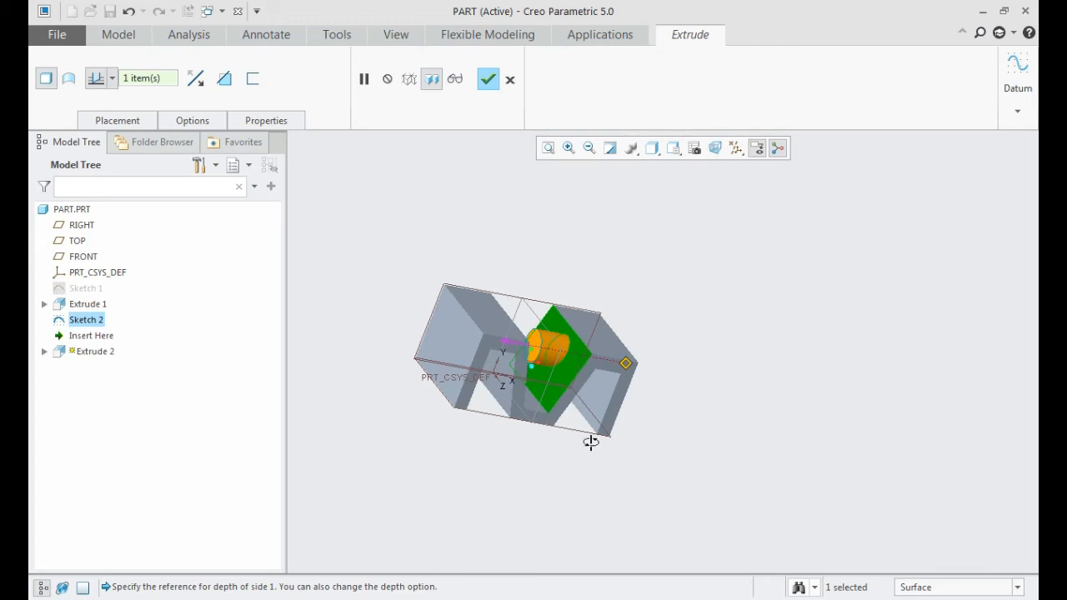
{"action": "middle_click_drag", "start_coordinate": [590, 441], "coordinate": [583, 431]}
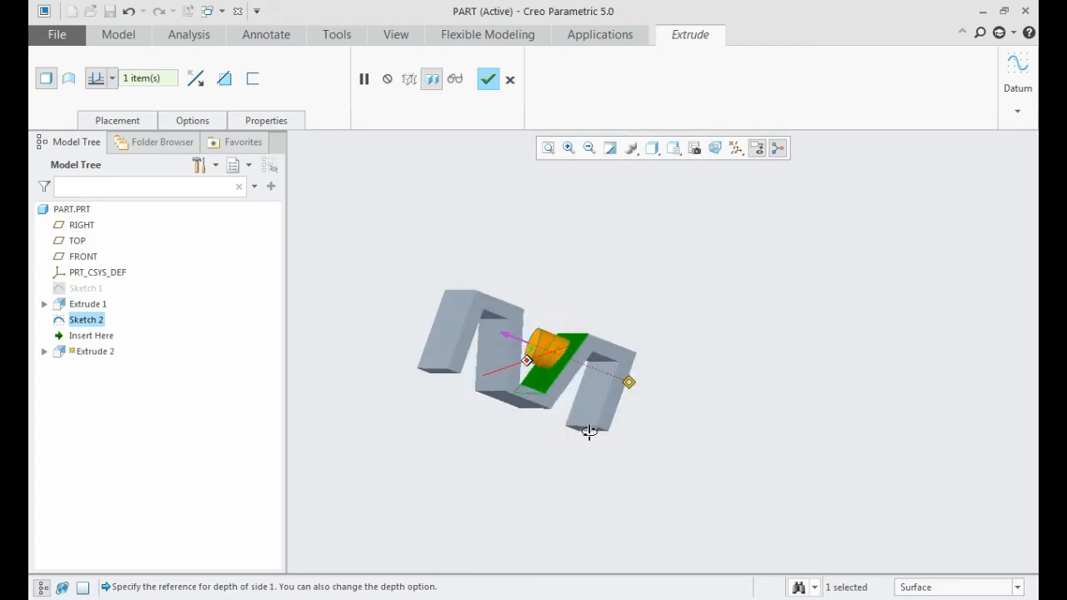
{"action": "left_click", "coordinate": [604, 390]}
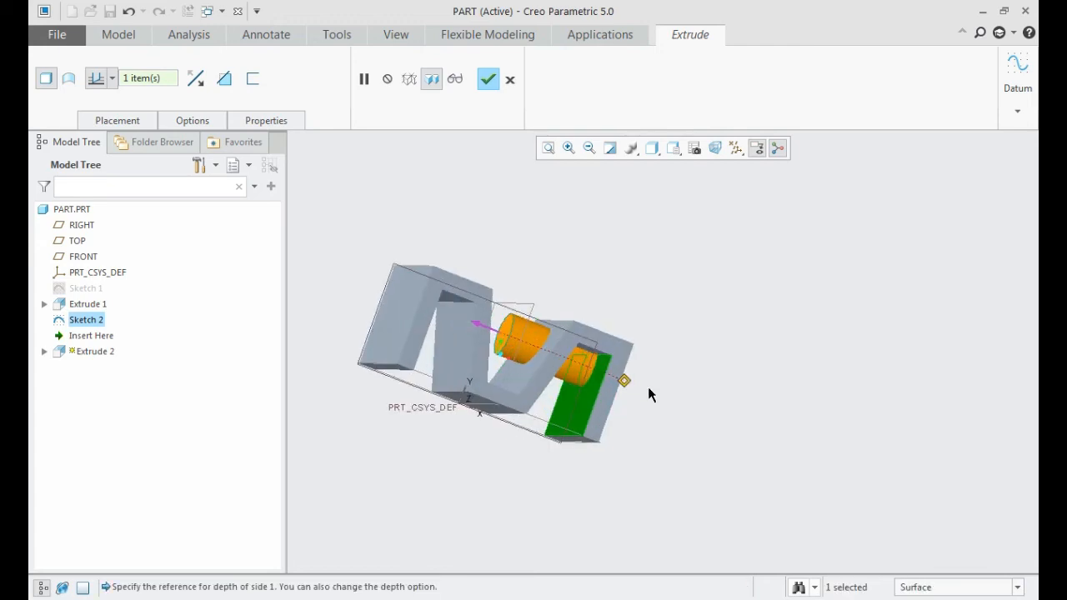
{"action": "middle_click_drag", "start_coordinate": [650, 293], "coordinate": [417, 324]}
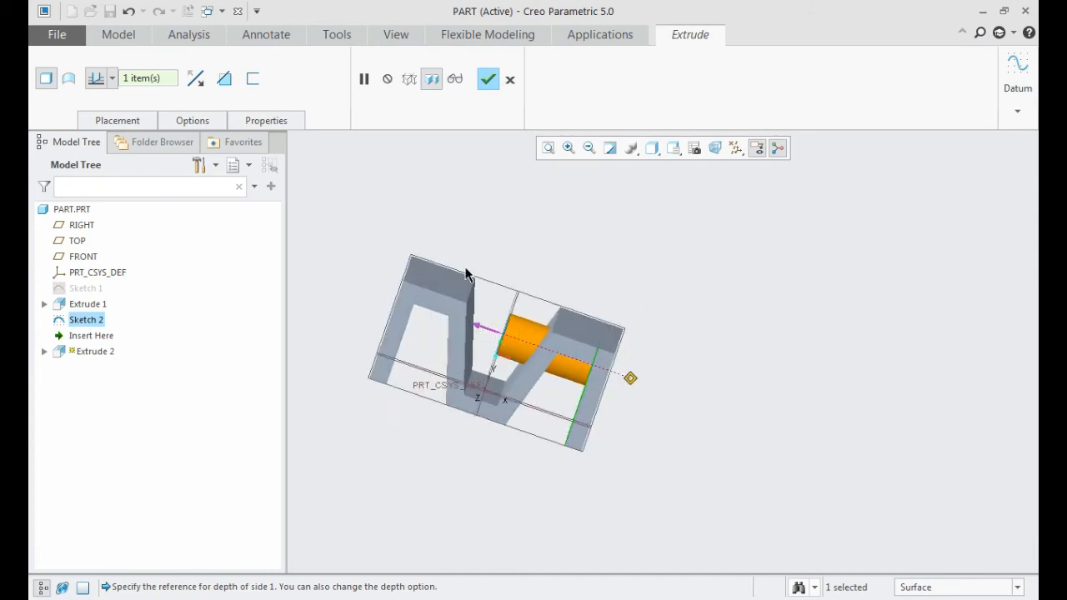
{"action": "scroll", "coordinate": [465, 275], "scroll_direction": "up", "scroll_amount": 2}
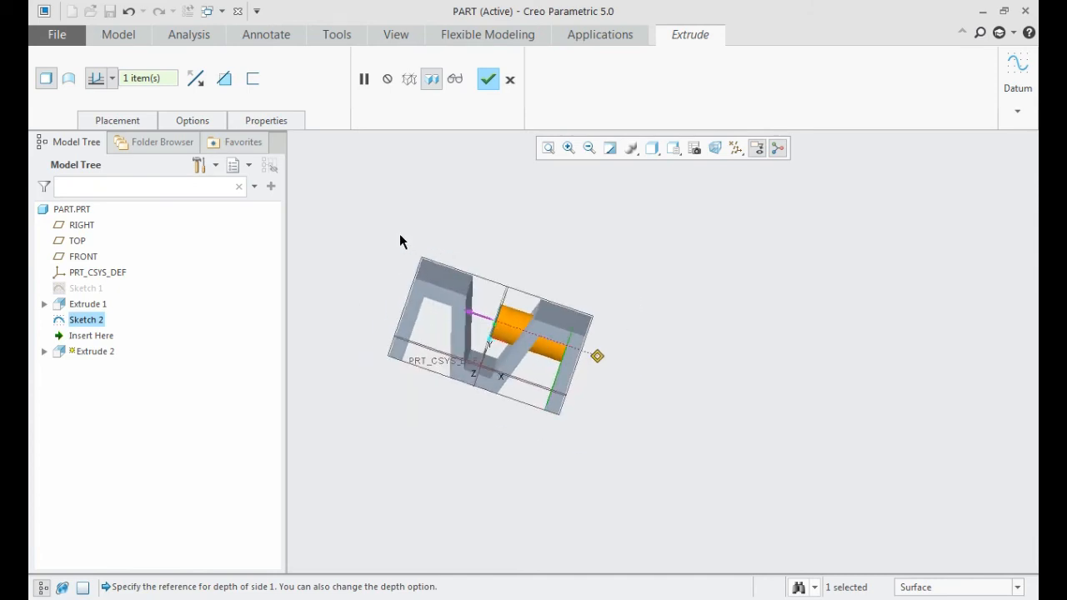
Step: Set the depth to extrude to a selected reference and pick the upper edge of the valley's sloped face on the M's left half
{"action": "left_click", "coordinate": [110, 78]}
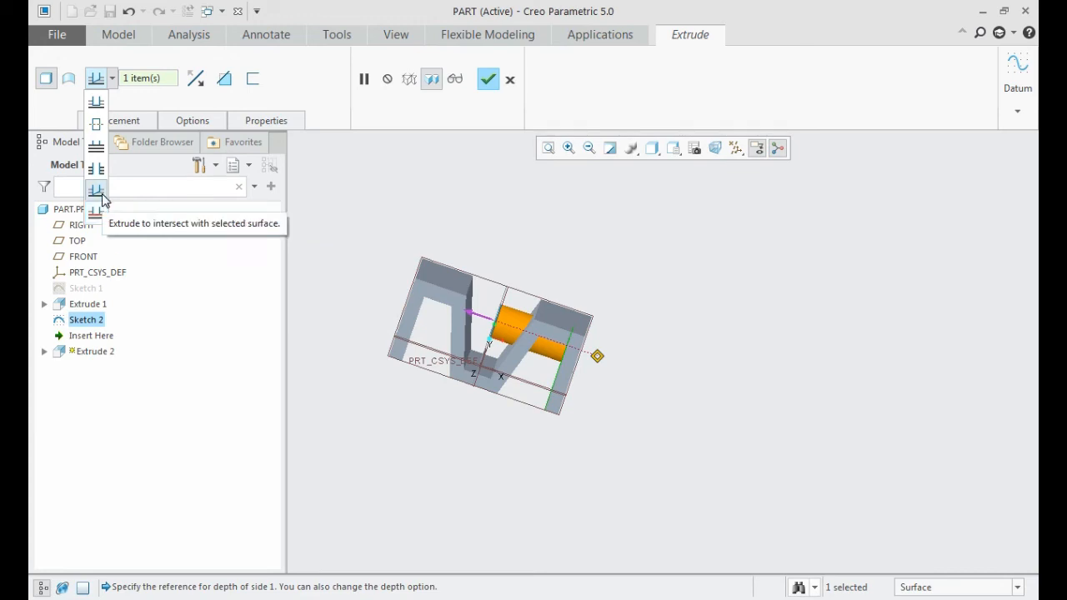
{"action": "left_click", "coordinate": [101, 209]}
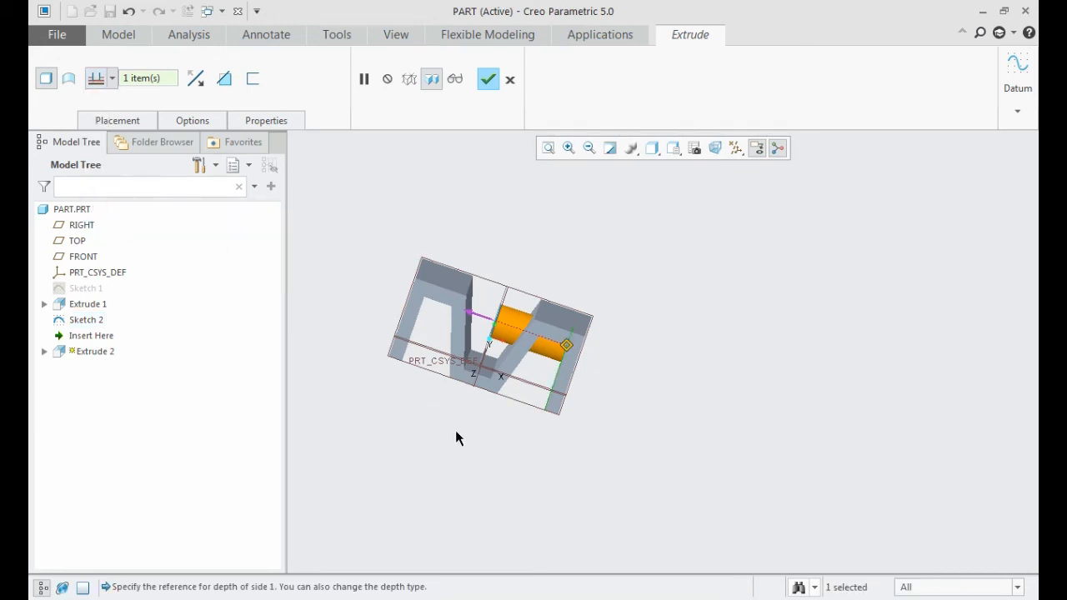
{"action": "middle_click_drag", "start_coordinate": [486, 425], "coordinate": [470, 419]}
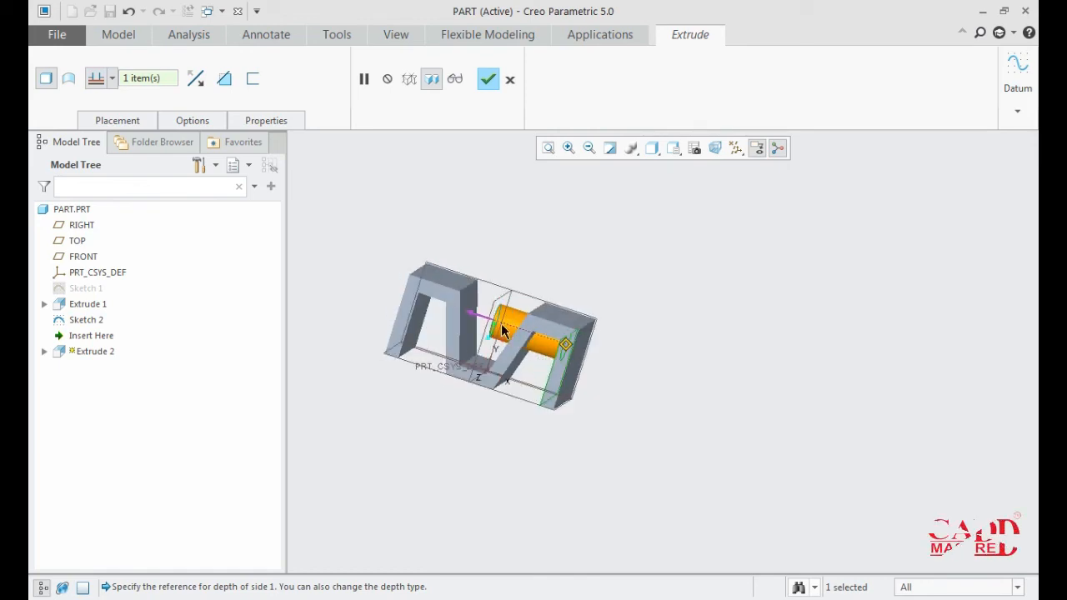
{"action": "scroll", "coordinate": [482, 341], "scroll_direction": "up", "scroll_amount": 2}
{"action": "scroll", "coordinate": [351, 408], "scroll_direction": "up", "scroll_amount": 1}
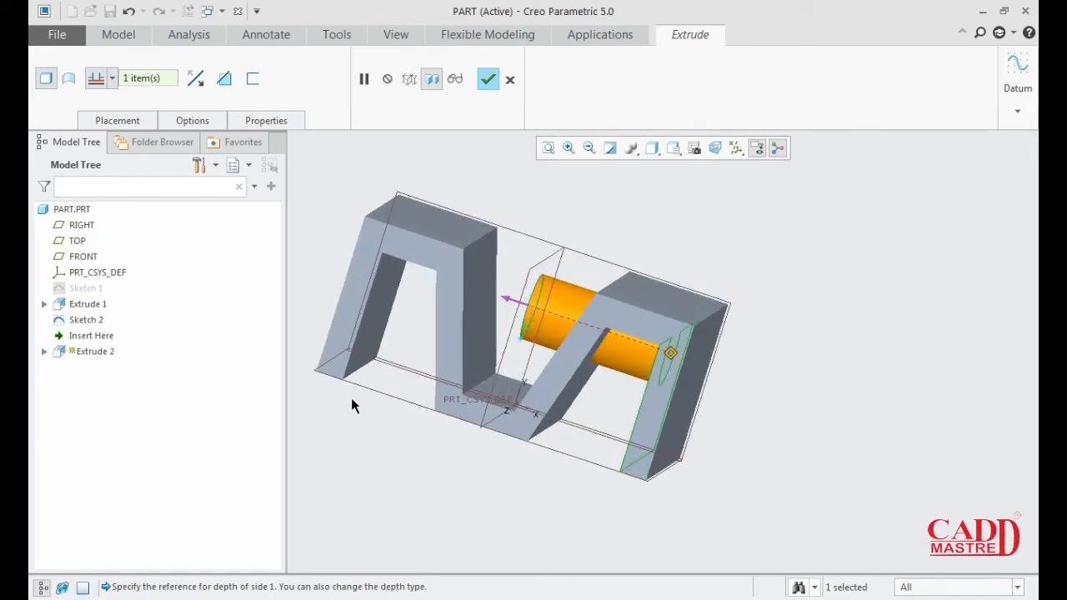
{"action": "middle_click_drag", "start_coordinate": [357, 387], "coordinate": [346, 394]}
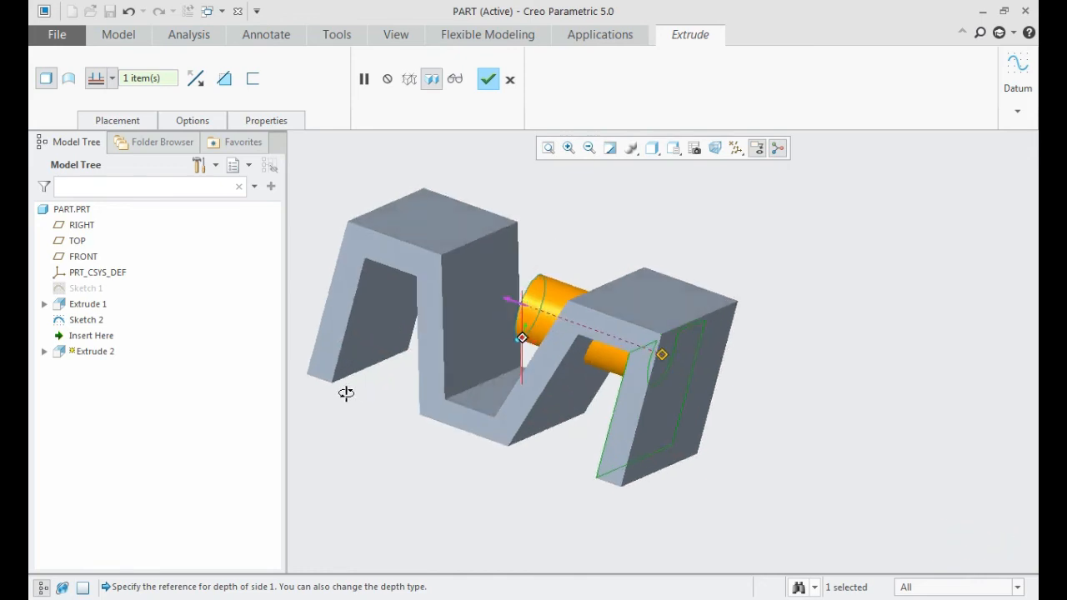
{"action": "left_click", "coordinate": [467, 250]}
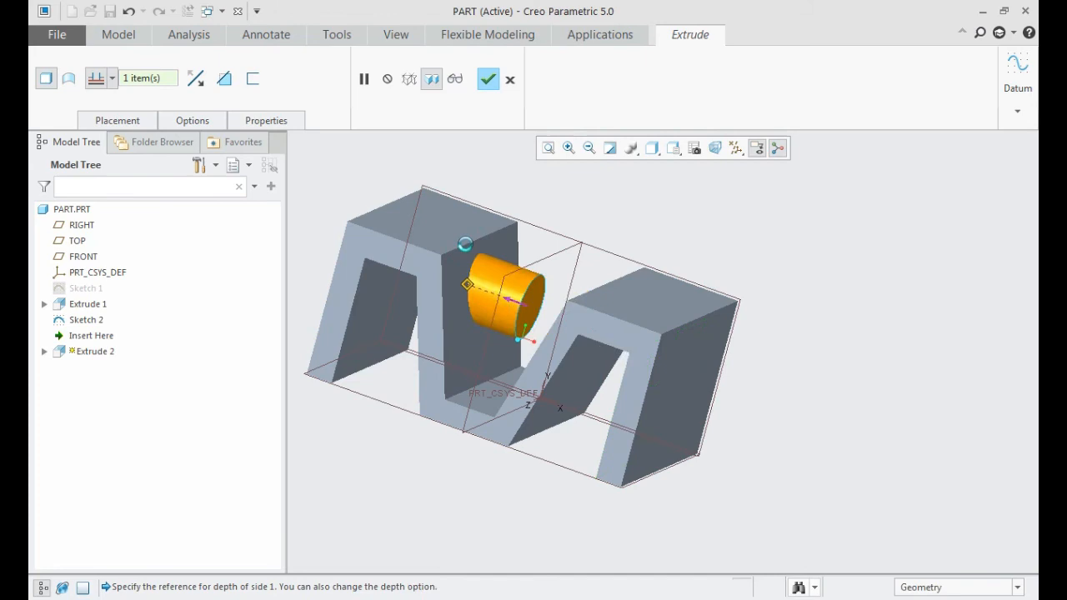
{"action": "scroll", "coordinate": [467, 250], "scroll_direction": "up", "scroll_amount": 2}
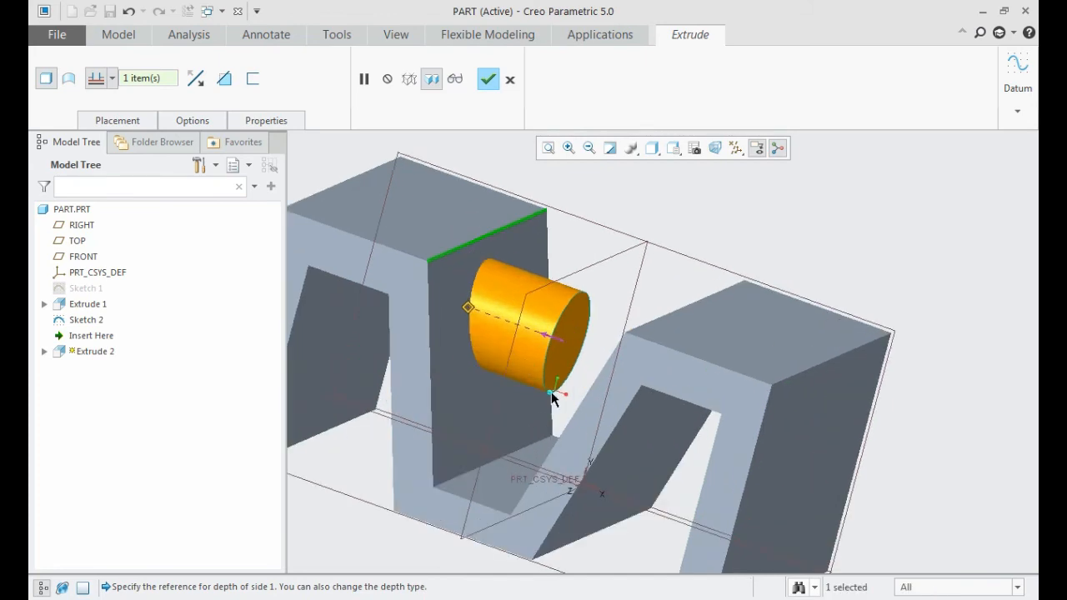
{"action": "scroll", "coordinate": [552, 399], "scroll_direction": "down", "scroll_amount": 1}
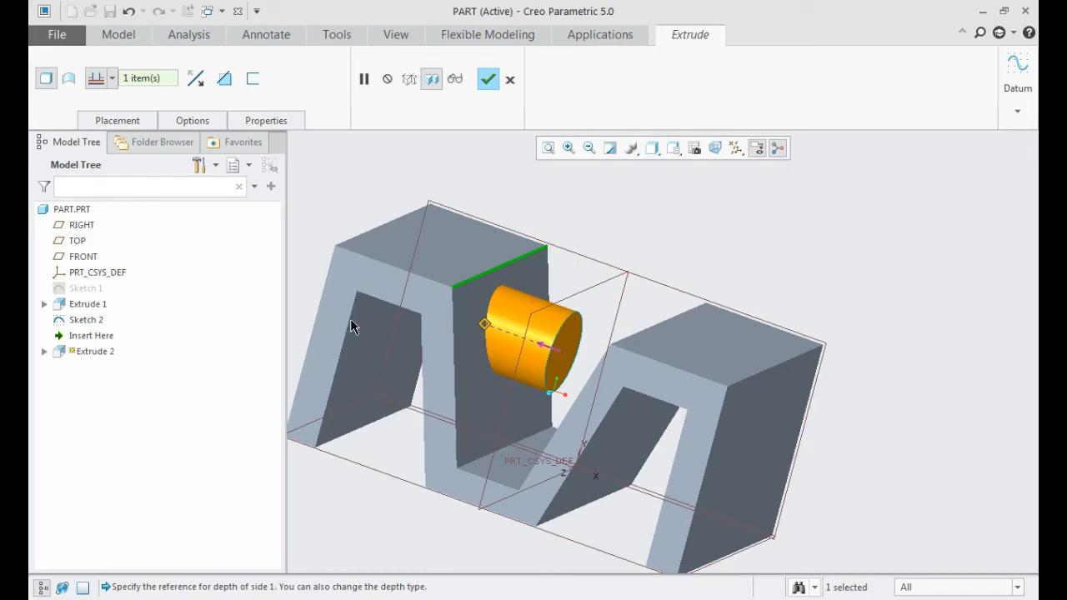
{"action": "scroll", "coordinate": [393, 433], "scroll_direction": "down", "scroll_amount": 1}
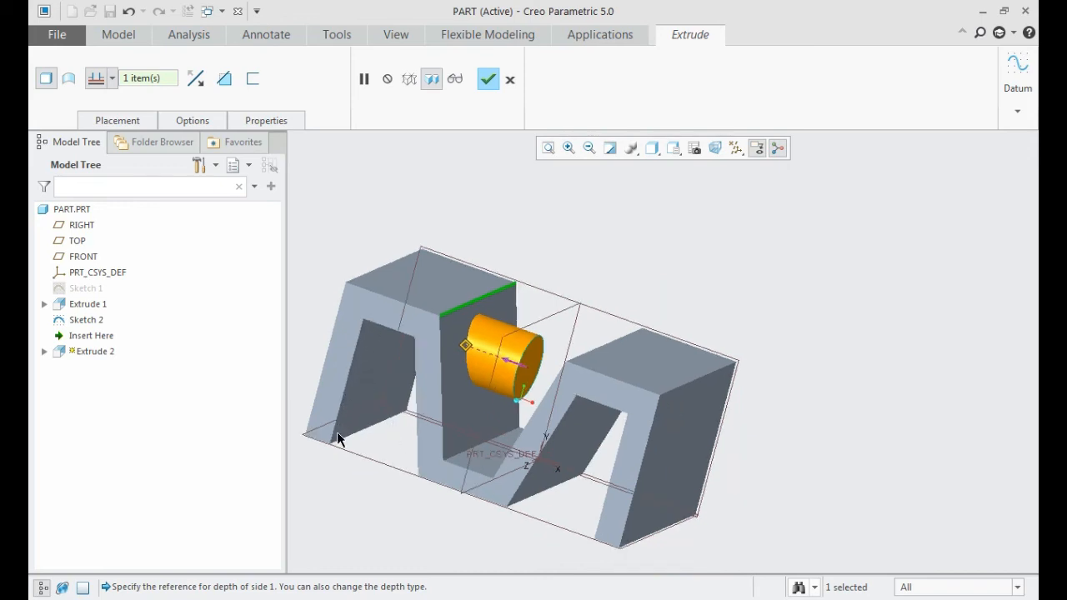
Step: Change the depth reference to the lower inner corner point of the M's left outer leg and inspect the cylinder's extent
{"action": "scroll", "coordinate": [331, 450], "scroll_direction": "up", "scroll_amount": 3}
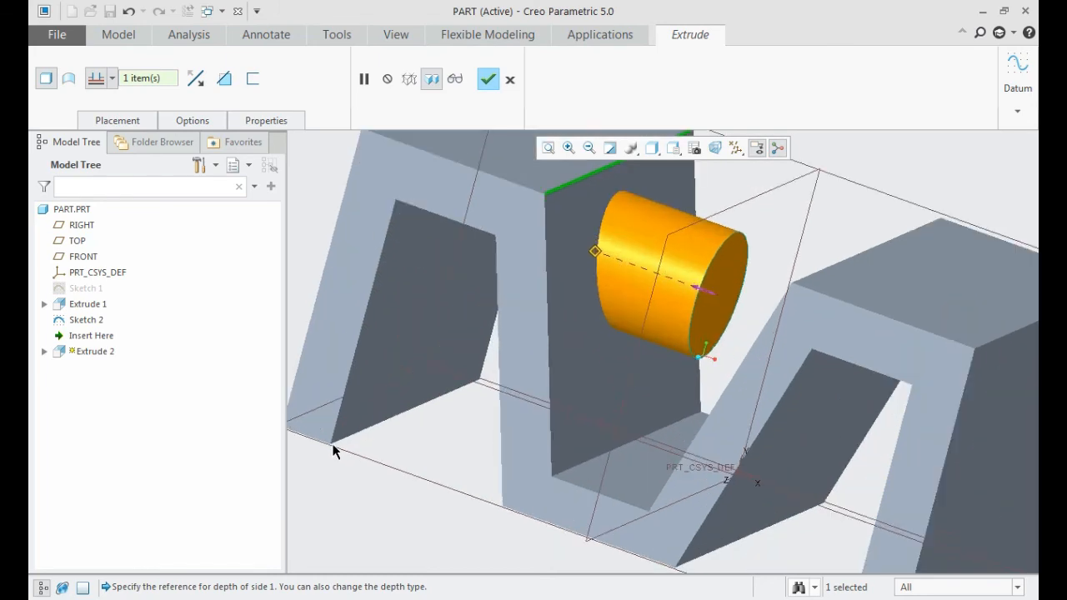
{"action": "left_click", "coordinate": [331, 443]}
{"action": "scroll", "coordinate": [372, 472], "scroll_direction": "down", "scroll_amount": 3}
{"action": "middle_click_drag", "start_coordinate": [395, 486], "coordinate": [403, 393]}
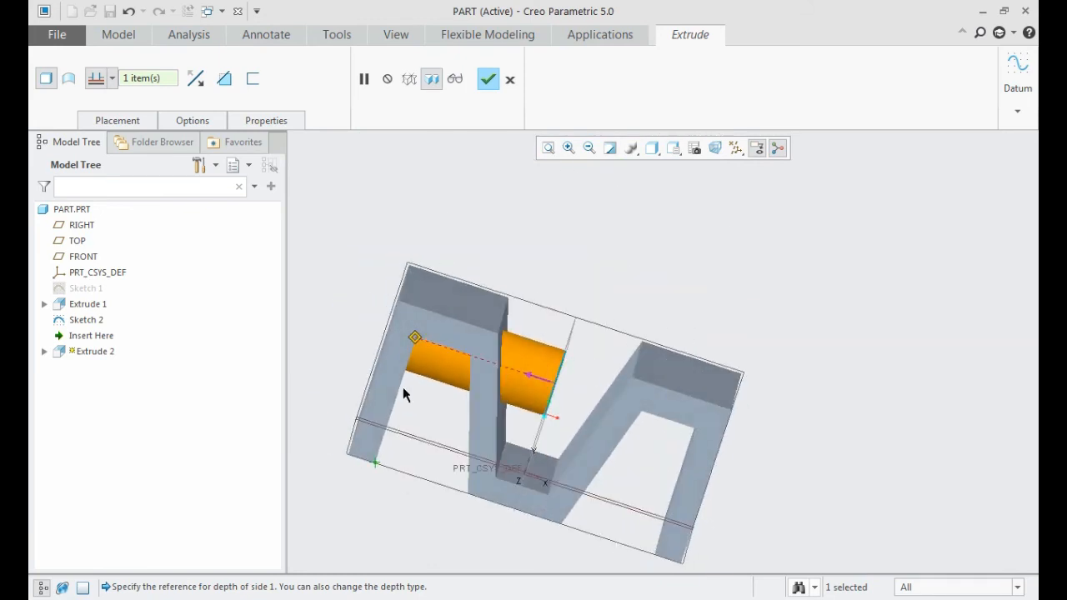
Step: Return the circle's extrusion to a blind depth on one side and shorten it to about 408.70
{"action": "left_click", "coordinate": [112, 78]}
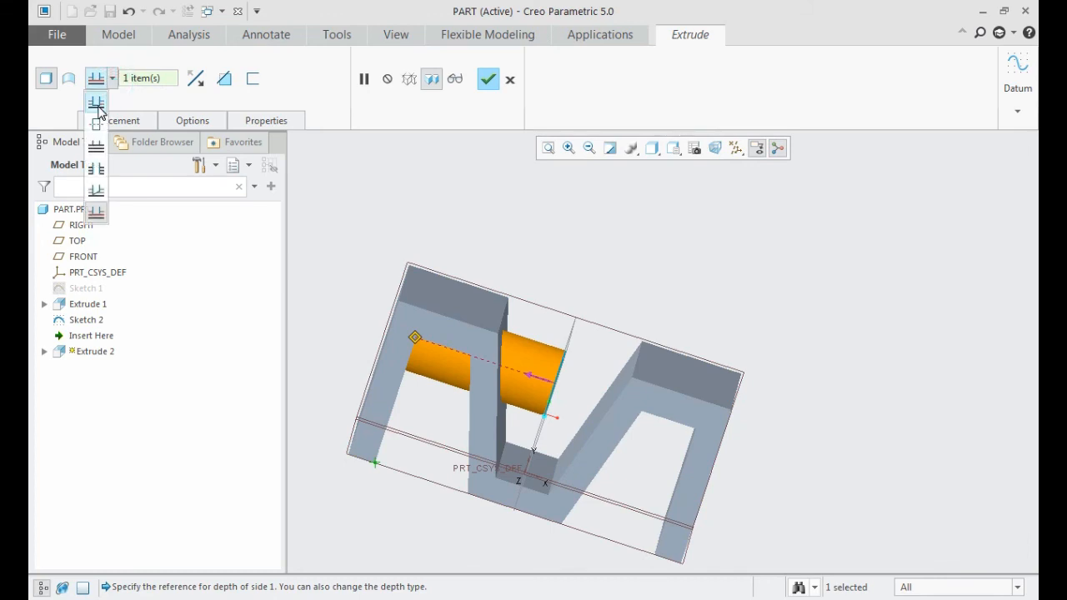
{"action": "left_click", "coordinate": [97, 103]}
{"action": "scroll", "coordinate": [495, 279], "scroll_direction": "down", "scroll_amount": 3}
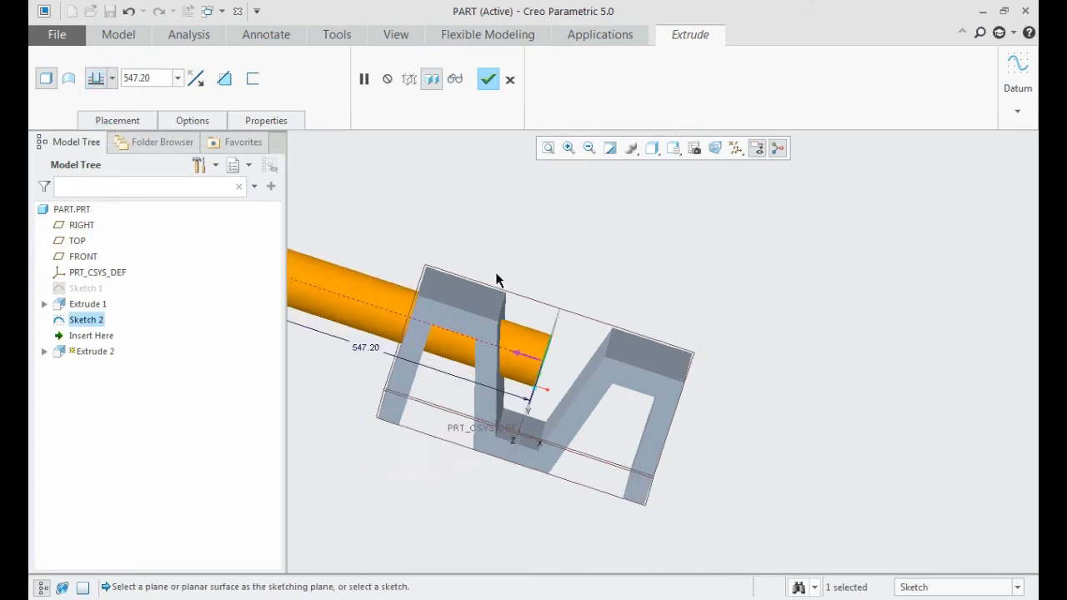
{"action": "left_click_drag", "start_coordinate": [369, 269], "coordinate": [394, 277]}
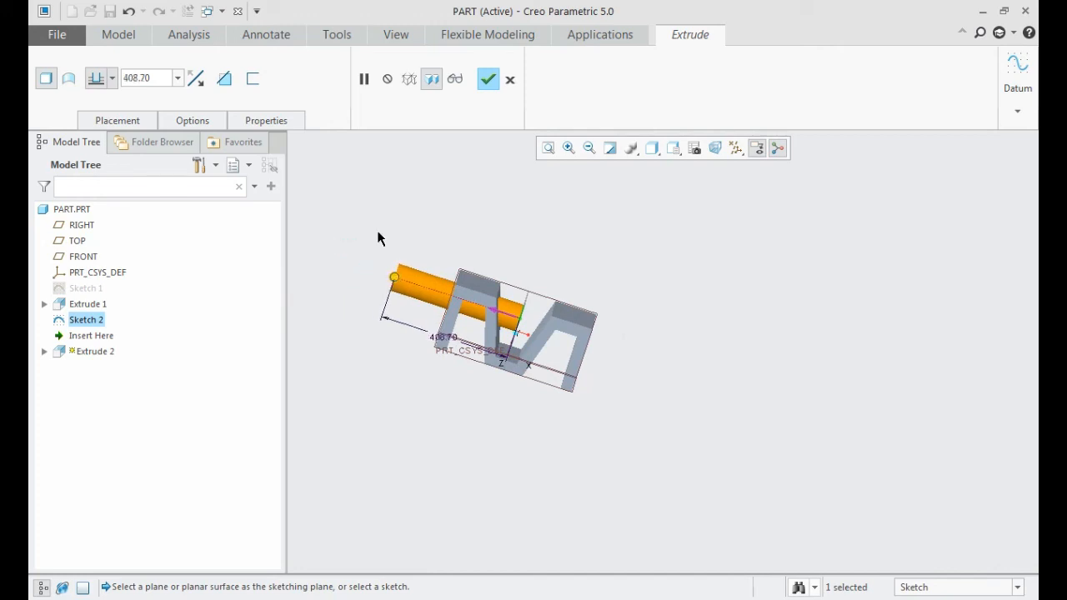
{"action": "scroll", "coordinate": [377, 238], "scroll_direction": "up", "scroll_amount": 2}
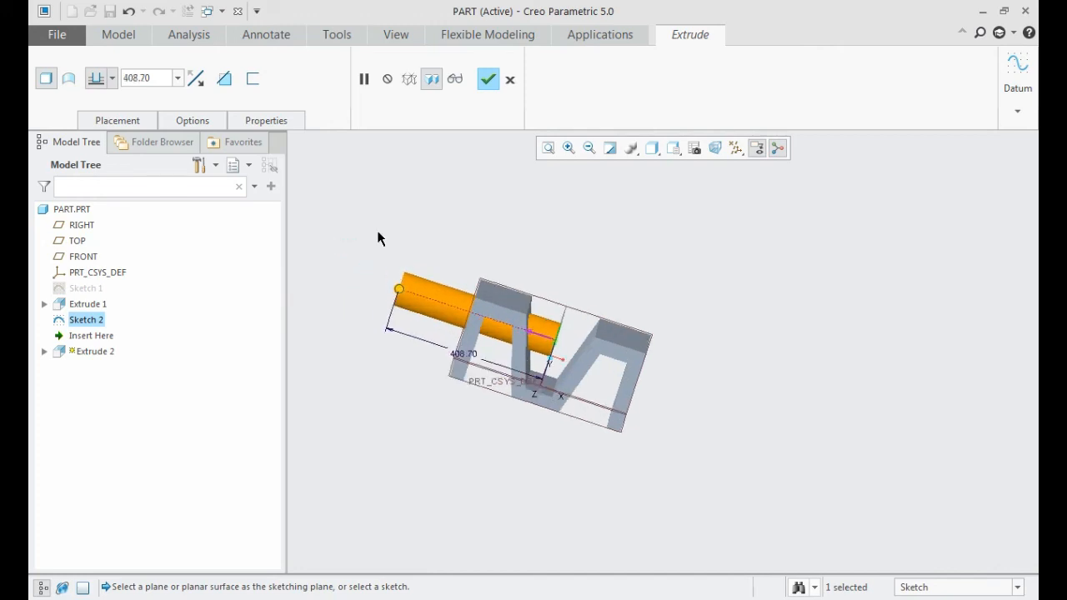
Step: Add a Blind depth on the extrusion's second side and stretch it to about 345.90
{"action": "left_click", "coordinate": [190, 121]}
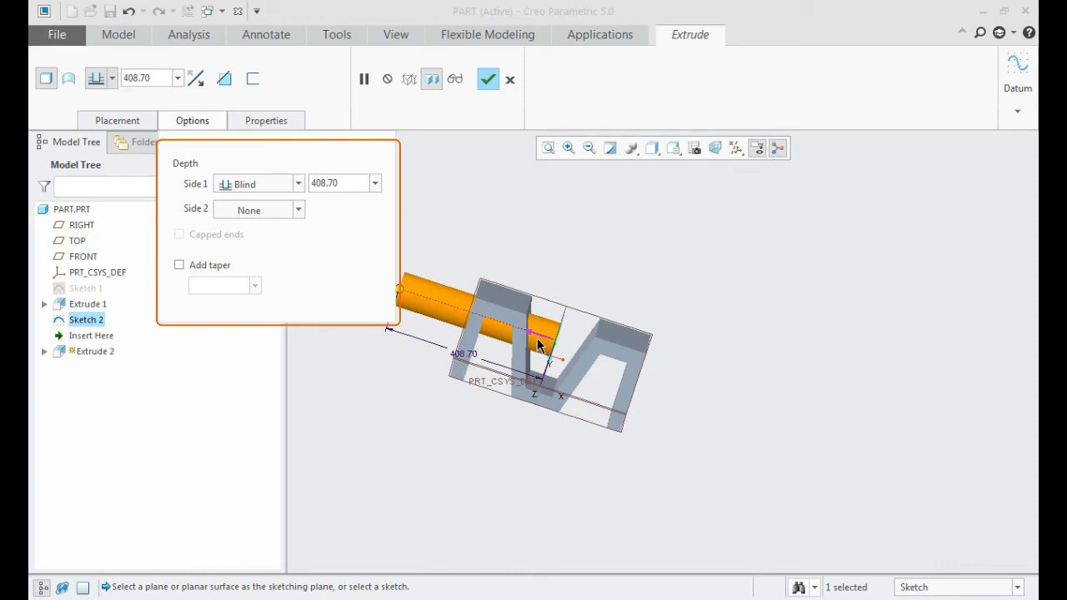
{"action": "left_click", "coordinate": [300, 211]}
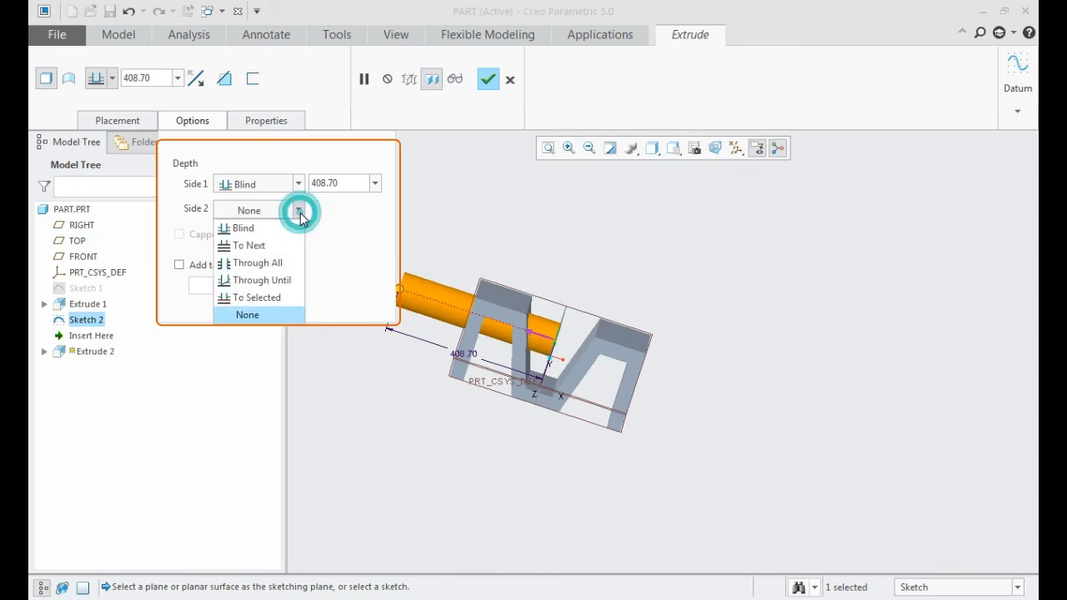
{"action": "left_click", "coordinate": [267, 230]}
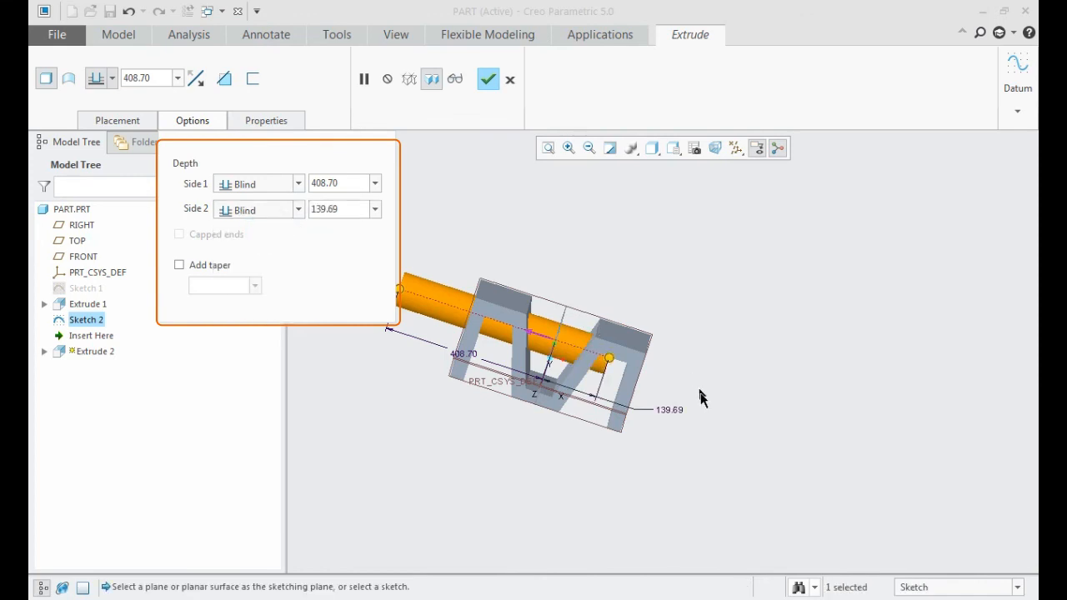
{"action": "left_click_drag", "start_coordinate": [609, 360], "coordinate": [688, 383]}
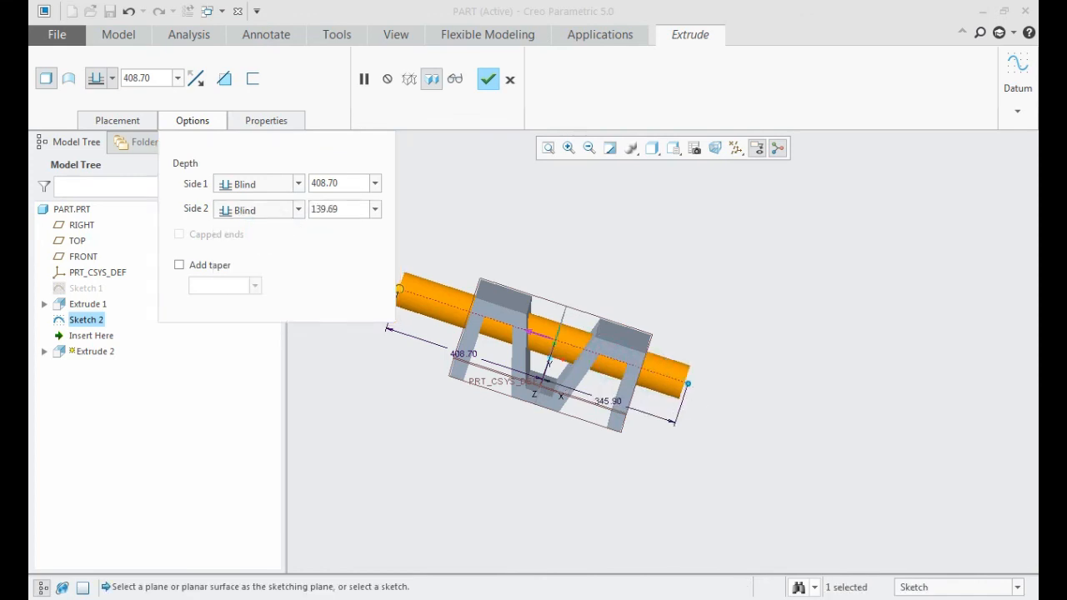
Step: Try the To Next depth for the extrusion's second side, followed by Through All
{"action": "left_click", "coordinate": [300, 212]}
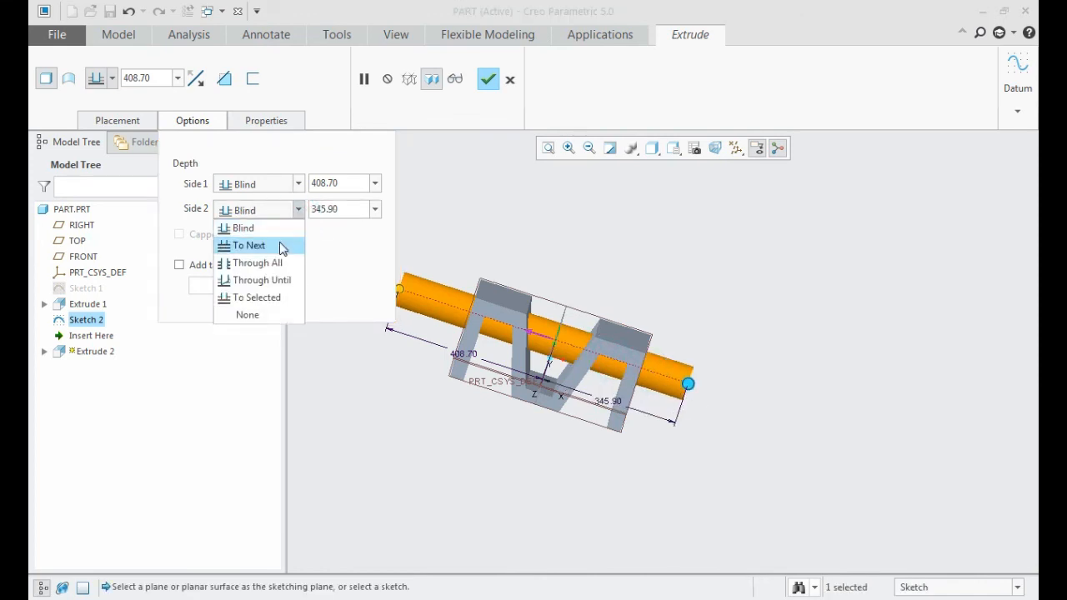
{"action": "left_click", "coordinate": [279, 245]}
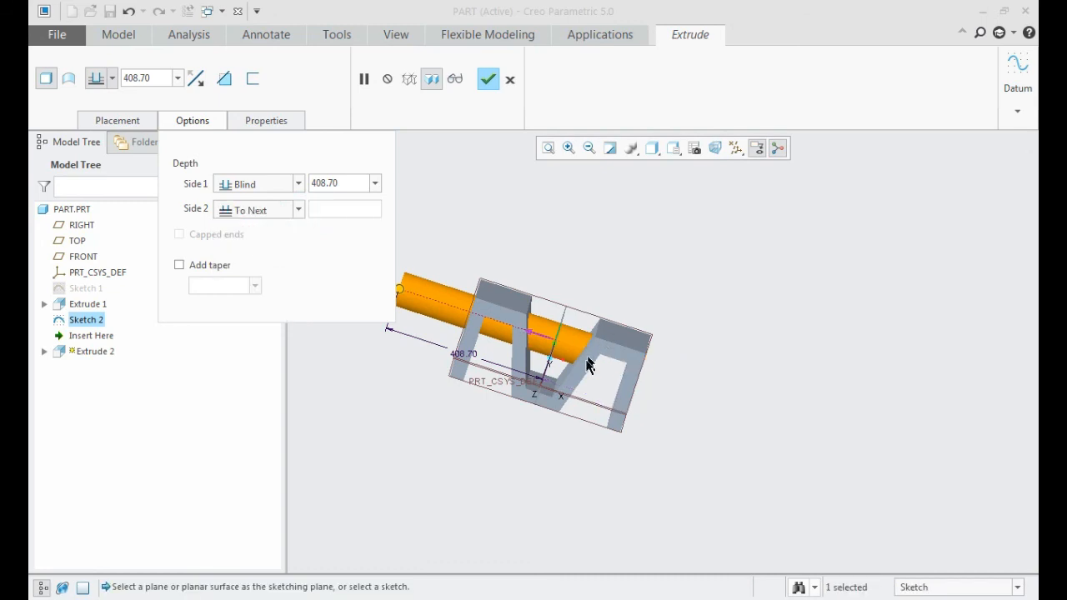
{"action": "left_click", "coordinate": [299, 210]}
{"action": "left_click", "coordinate": [293, 263]}
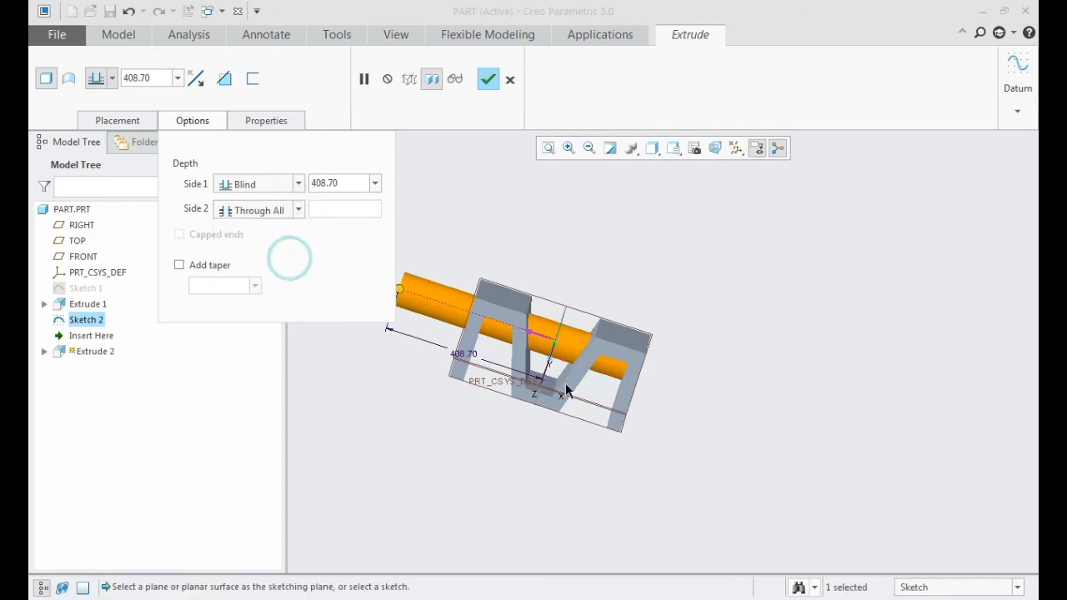
Step: Try a Through Until depth on the extrusion's second side, ending at the slanted notch face of the M's right leg
{"action": "left_click", "coordinate": [300, 211]}
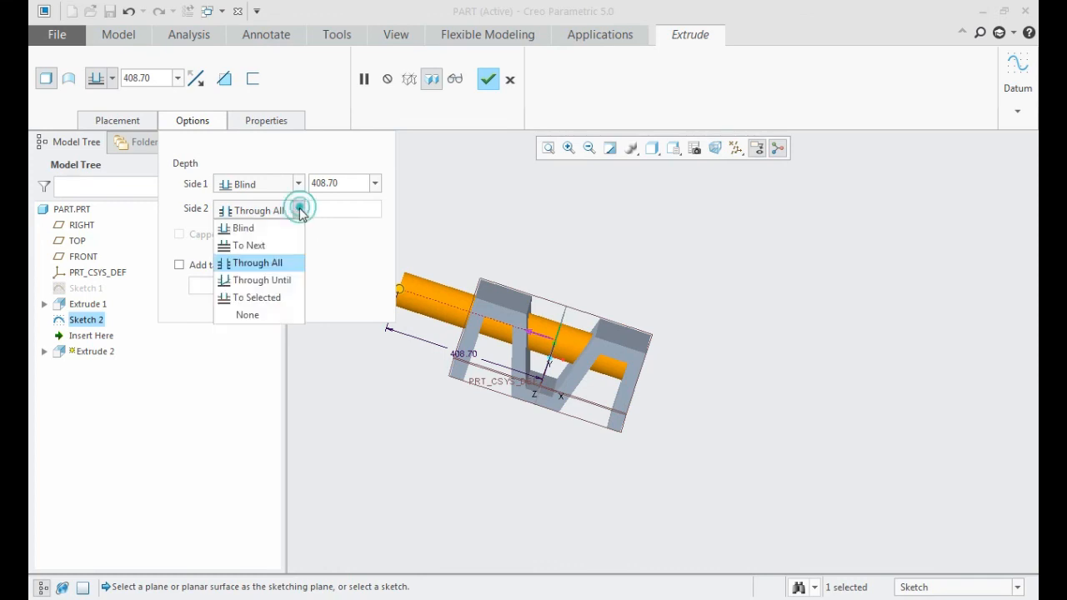
{"action": "left_click", "coordinate": [290, 278]}
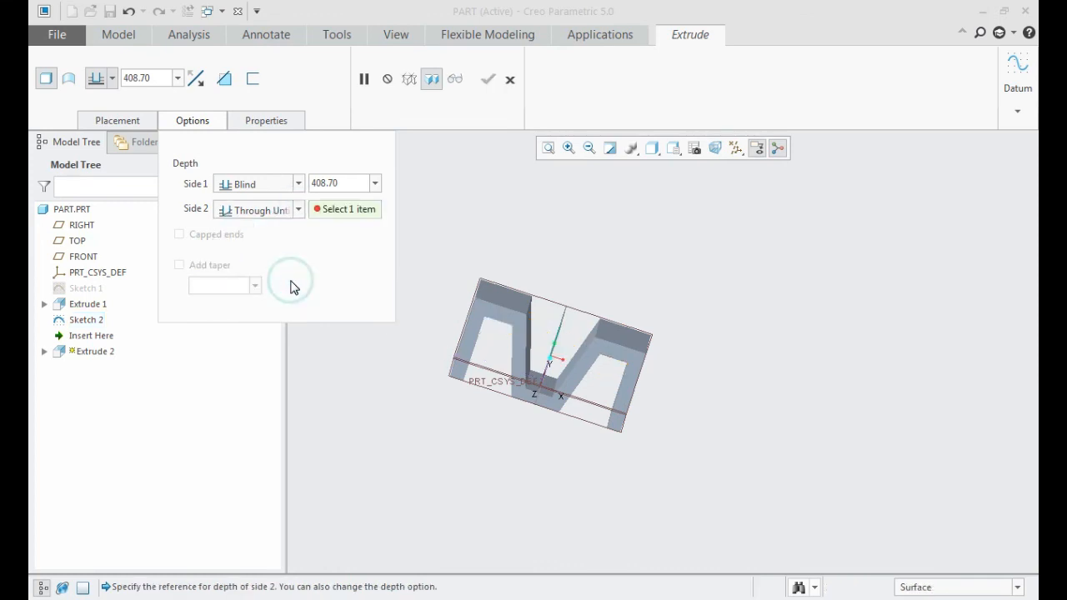
{"action": "middle_click_drag", "start_coordinate": [611, 391], "coordinate": [597, 371]}
{"action": "left_click", "coordinate": [591, 357]}
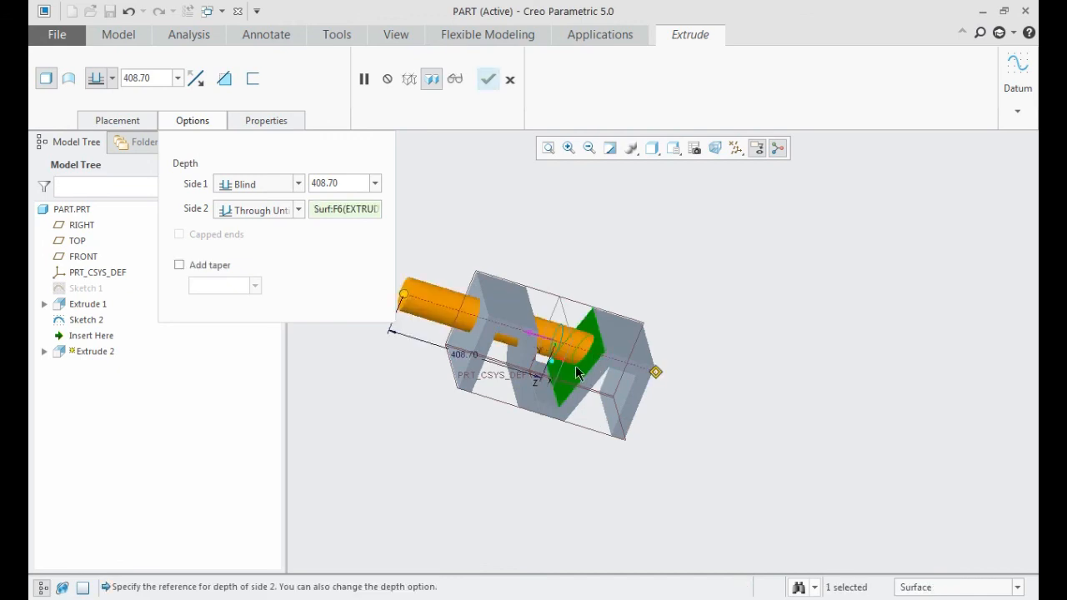
Step: Try a To Selected depth on the second side, using the lower corner point of the M's right outer leg as reference
{"action": "left_click", "coordinate": [298, 210]}
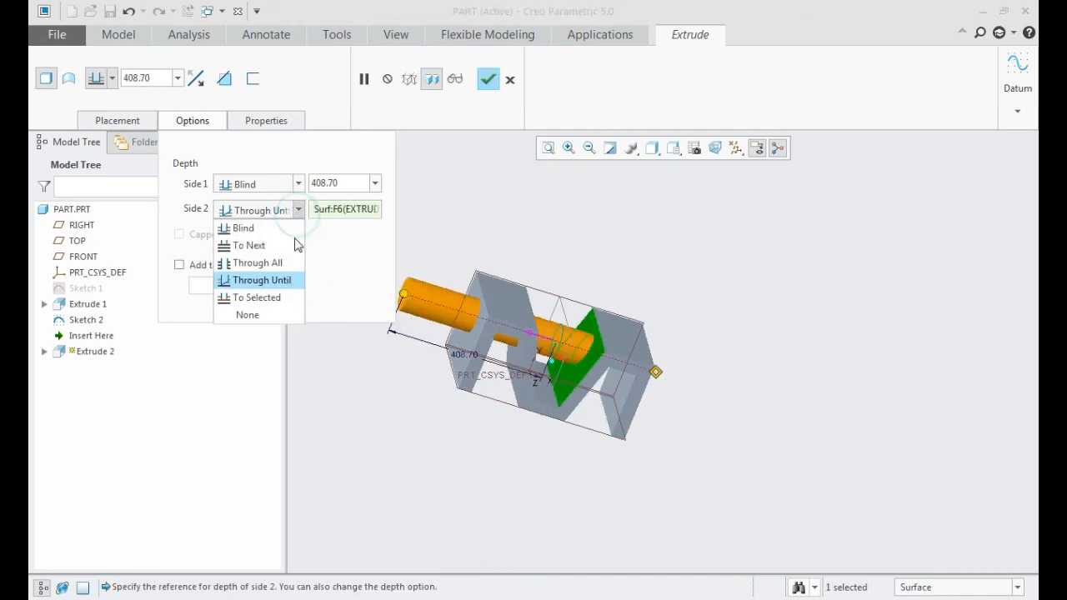
{"action": "left_click", "coordinate": [276, 297]}
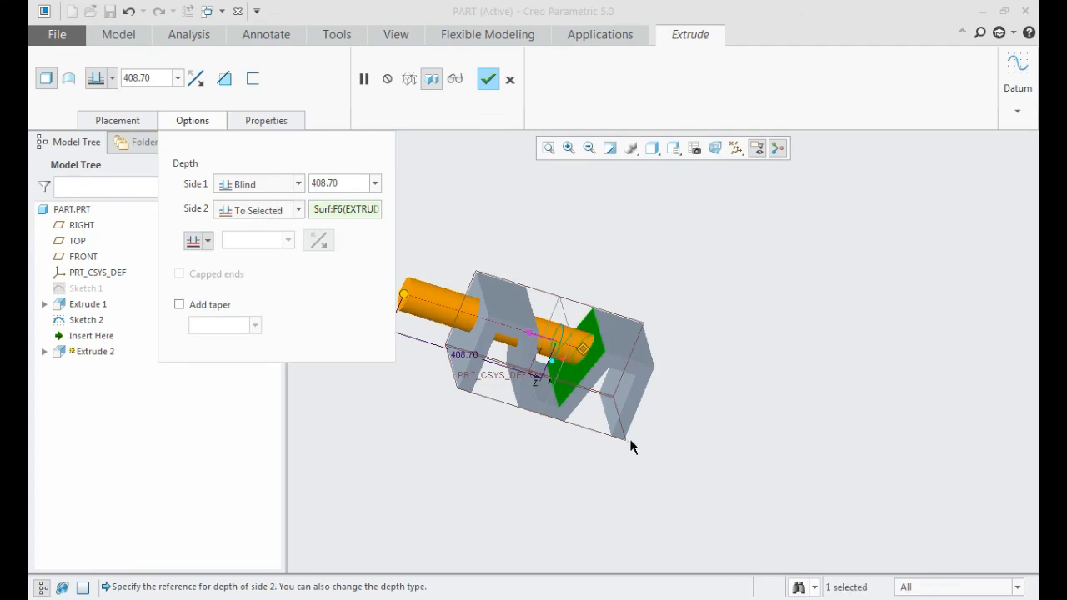
{"action": "left_click", "coordinate": [622, 442]}
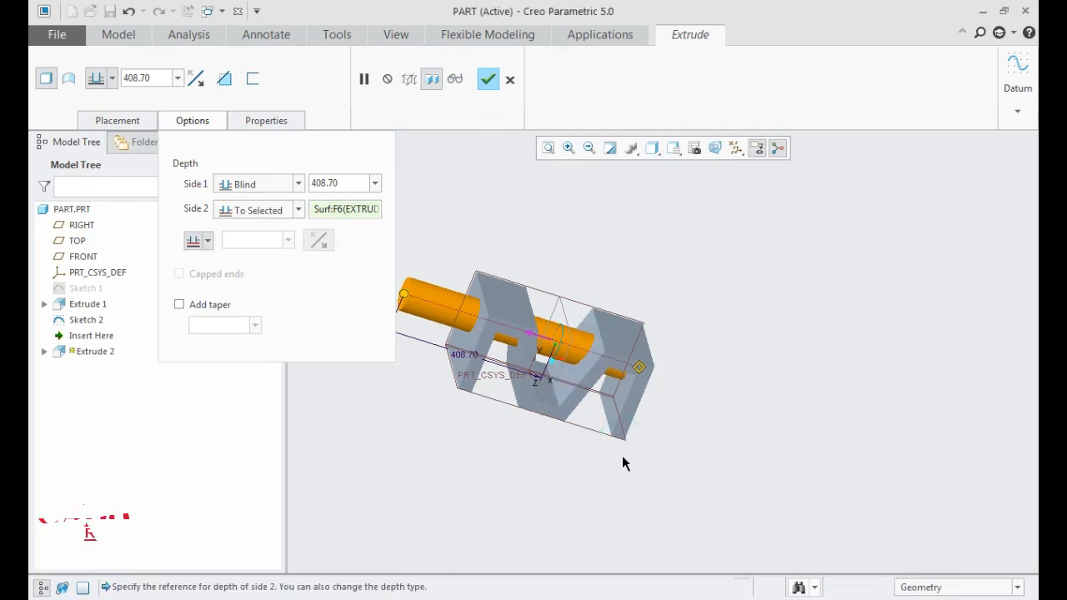
Step: Set the circle's extrusion depth to Through All on both sides
{"action": "left_click", "coordinate": [297, 210]}
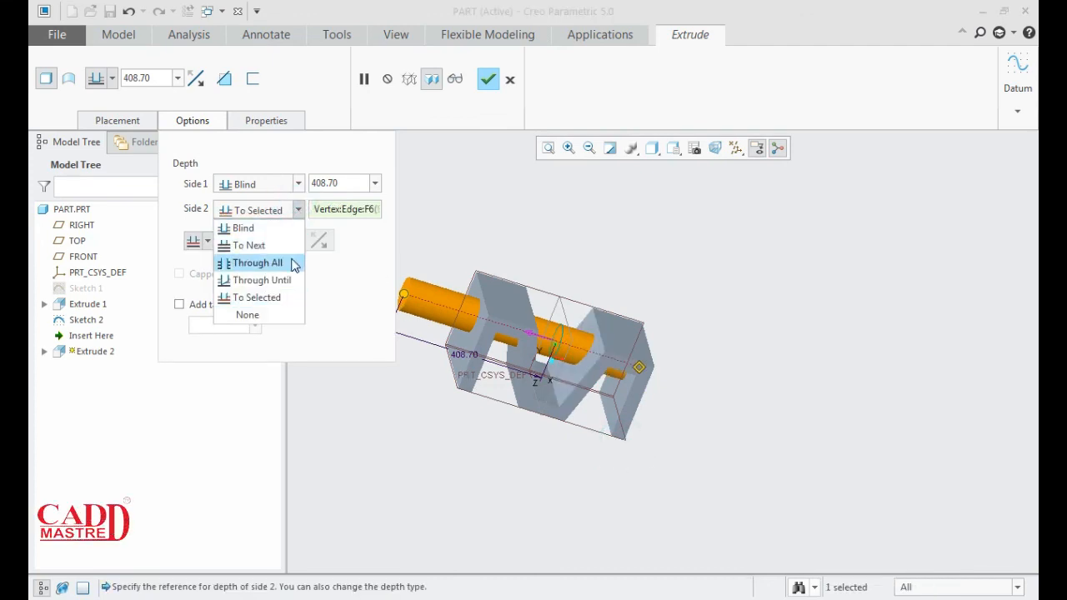
{"action": "left_click", "coordinate": [289, 261]}
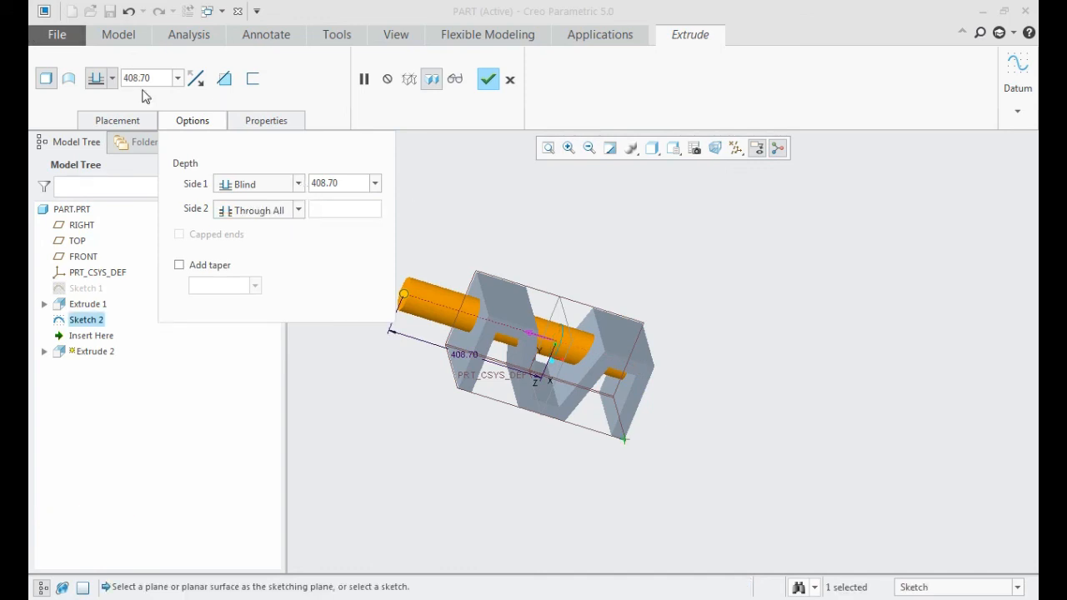
{"action": "left_click", "coordinate": [175, 124]}
{"action": "left_click", "coordinate": [112, 78]}
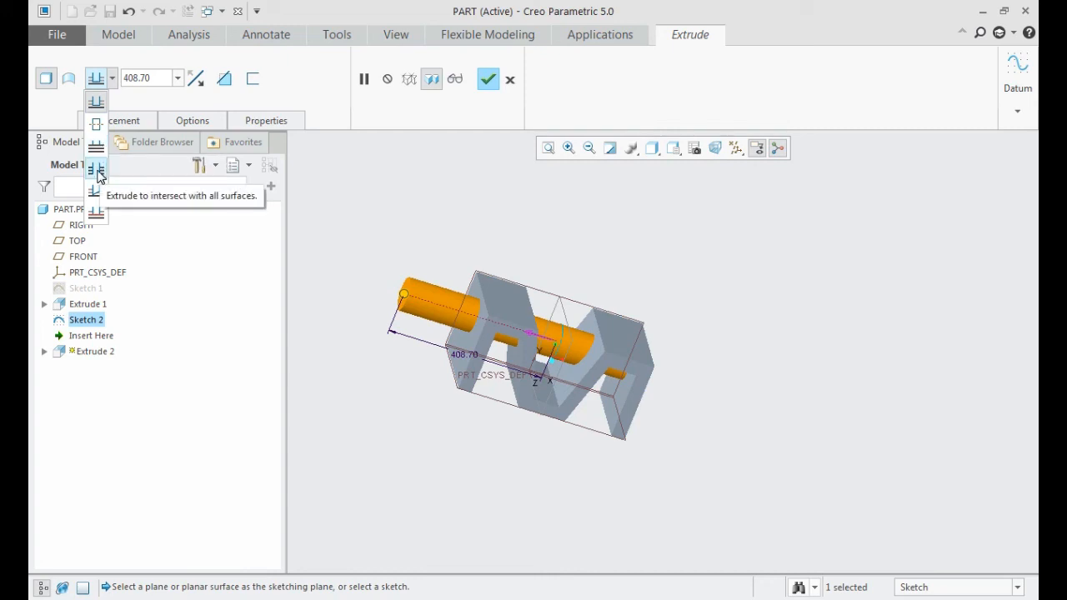
{"action": "left_click", "coordinate": [98, 170]}
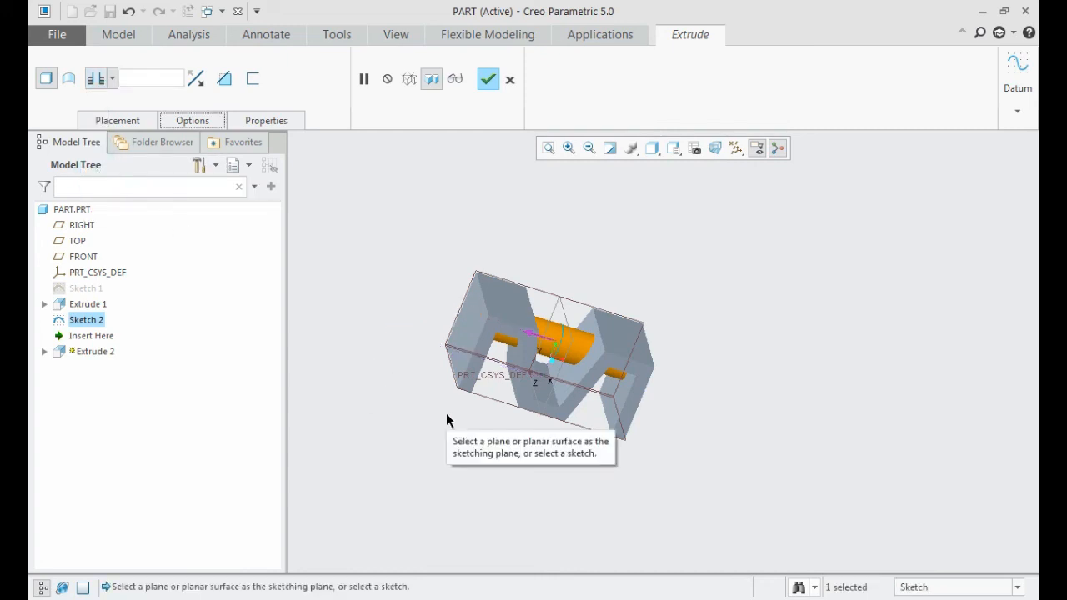
{"action": "middle_click_drag", "start_coordinate": [440, 413], "coordinate": [417, 402]}
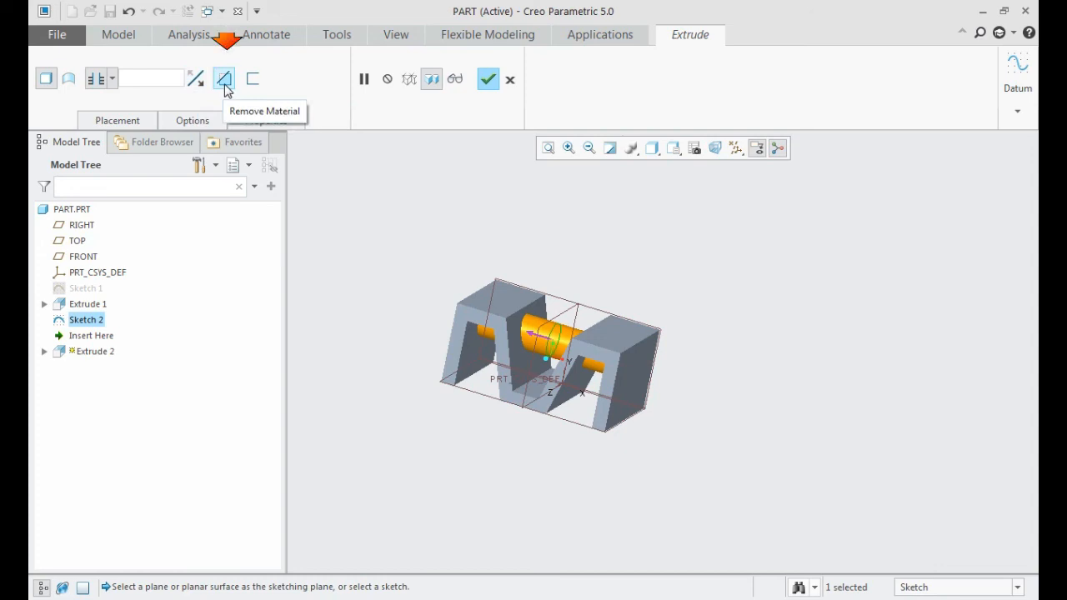
Step: Change the circle's extrusion to remove material and inspect the holes through the M's legs from several angles
{"action": "left_click", "coordinate": [224, 79]}
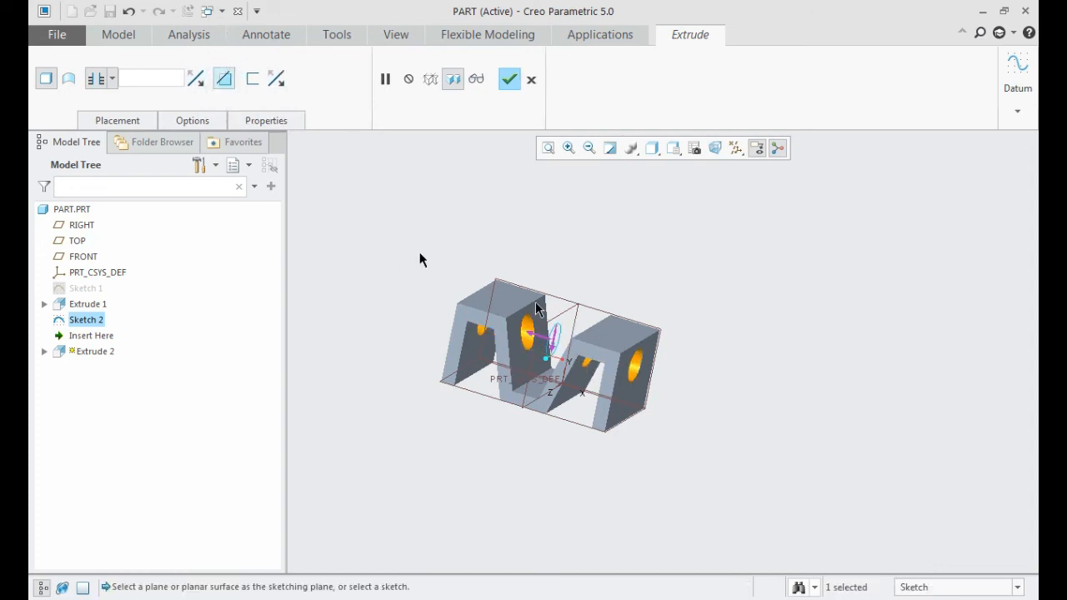
{"action": "middle_click_drag", "start_coordinate": [578, 298], "coordinate": [576, 306]}
{"action": "middle_click_drag", "start_coordinate": [653, 442], "coordinate": [642, 391]}
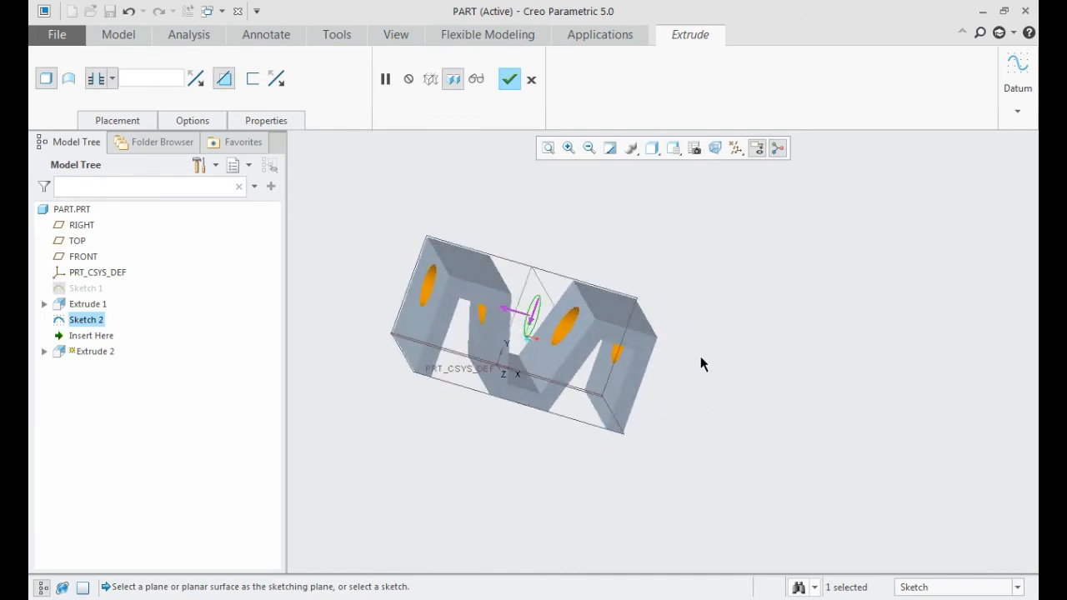
{"action": "mouse_move", "coordinate": [722, 367]}
{"action": "middle_mouse_down"}
{"action": "mouse_move", "coordinate": [667, 350]}
{"action": "mouse_move", "coordinate": [702, 368]}
{"action": "middle_mouse_up"}
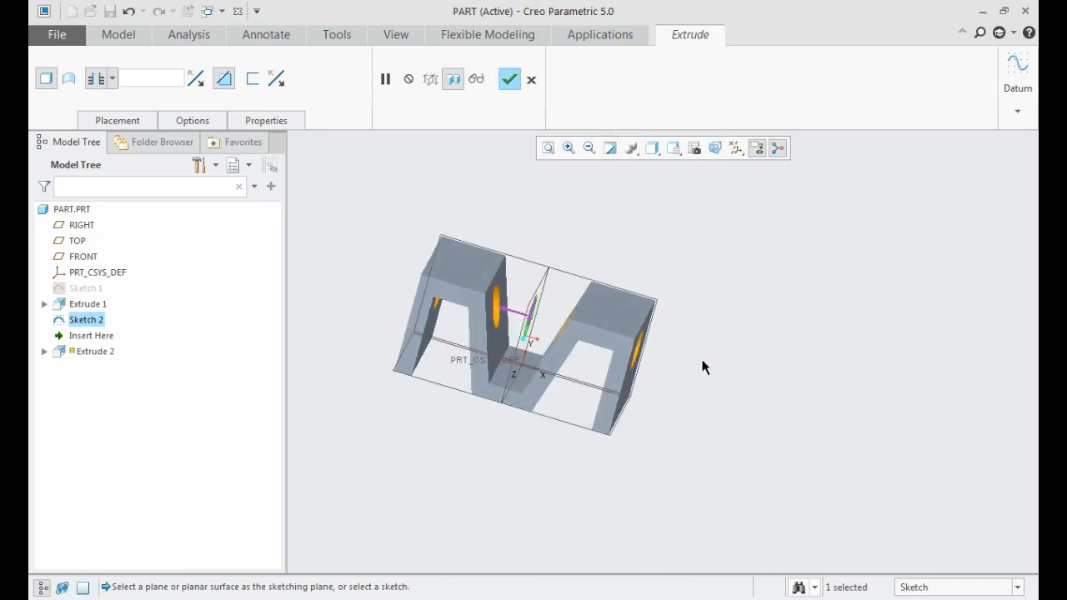
Step: Turn material removal off to compare the solid cylinder with the cut, and turn it on again
{"action": "left_click", "coordinate": [227, 83]}
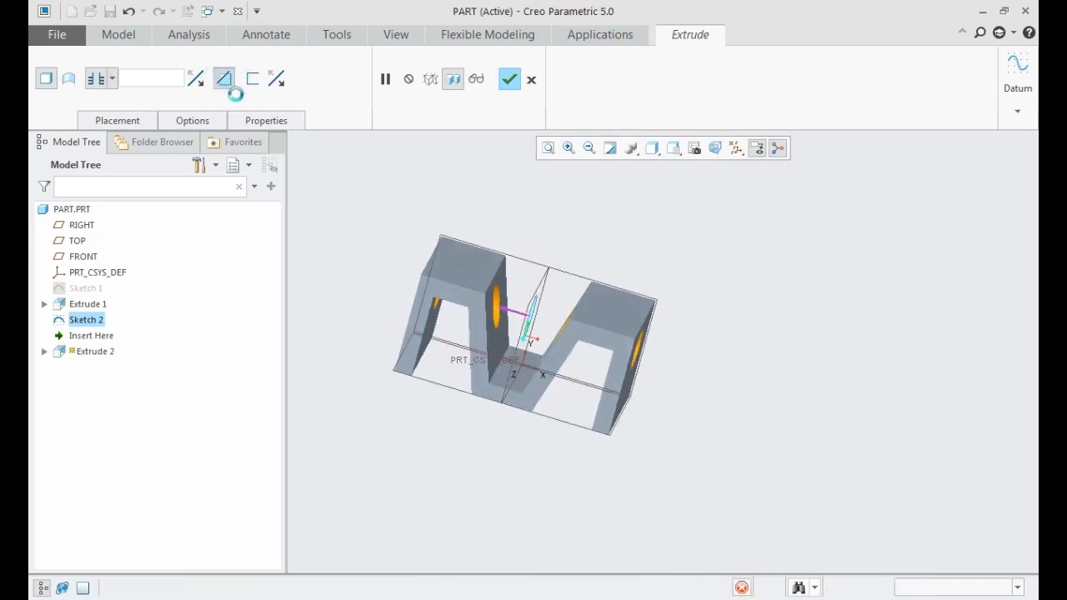
{"action": "mouse_move", "coordinate": [665, 309]}
{"action": "middle_mouse_down"}
{"action": "mouse_move", "coordinate": [691, 274]}
{"action": "mouse_move", "coordinate": [686, 300]}
{"action": "mouse_move", "coordinate": [668, 307]}
{"action": "mouse_move", "coordinate": [690, 373]}
{"action": "middle_mouse_up"}
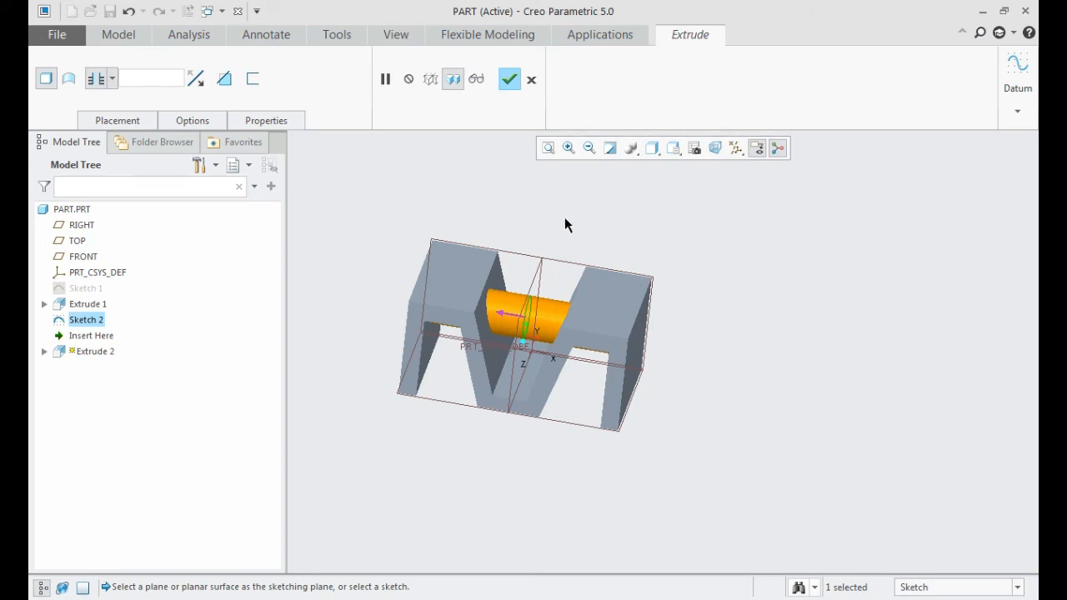
{"action": "left_click", "coordinate": [223, 79]}
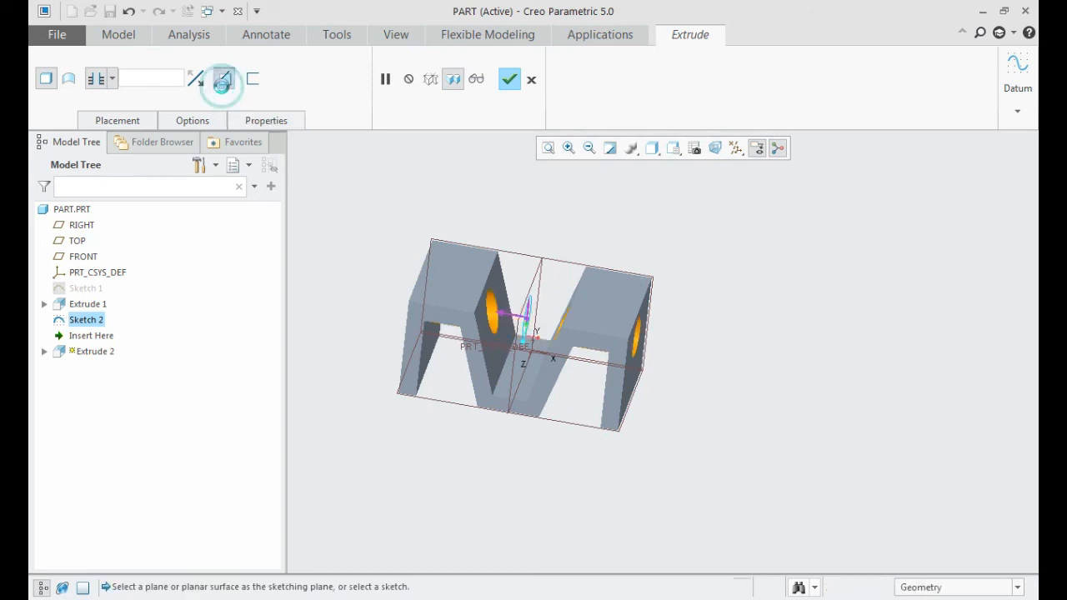
Step: Preview the finished circular cut on the M-shaped solid, inspect its holes, and resume editing the extrusion
{"action": "left_click", "coordinate": [475, 79]}
{"action": "middle_click_drag", "start_coordinate": [747, 292], "coordinate": [708, 266]}
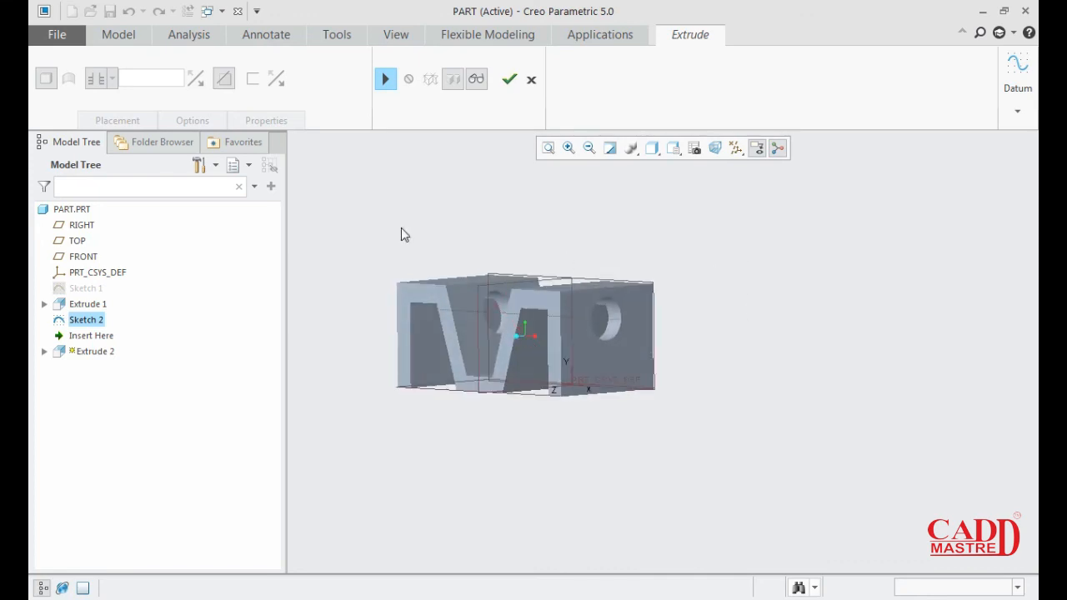
{"action": "left_click", "coordinate": [383, 79]}
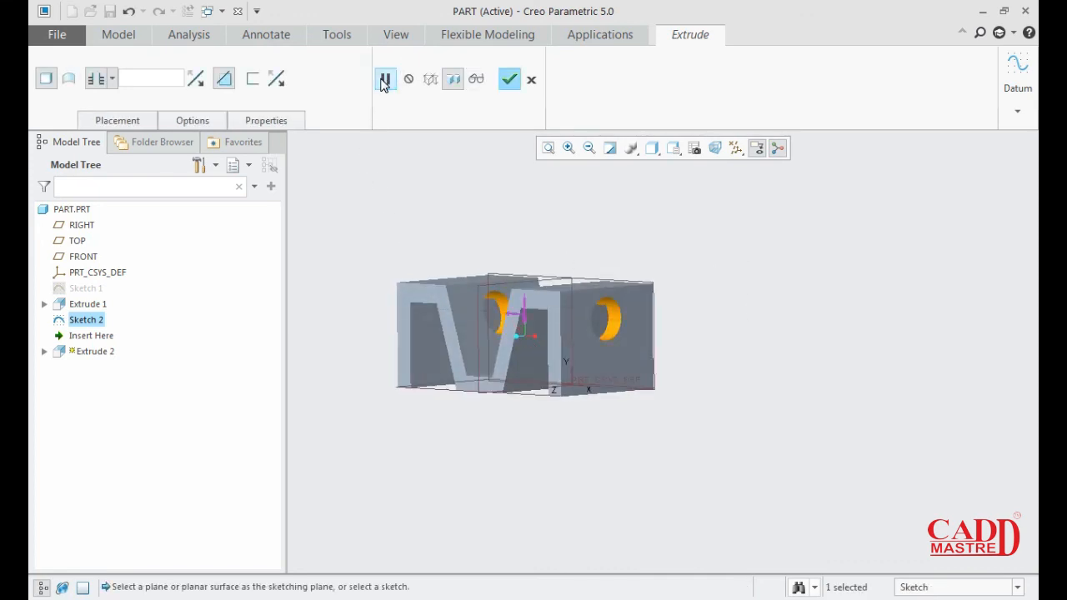
Step: Accept the circular through-cut extrusion and inspect the completed part
{"action": "left_click", "coordinate": [509, 79]}
{"action": "middle_click_drag", "start_coordinate": [596, 247], "coordinate": [862, 541]}
{"action": "scroll", "coordinate": [793, 422], "scroll_direction": "down", "scroll_amount": 3}
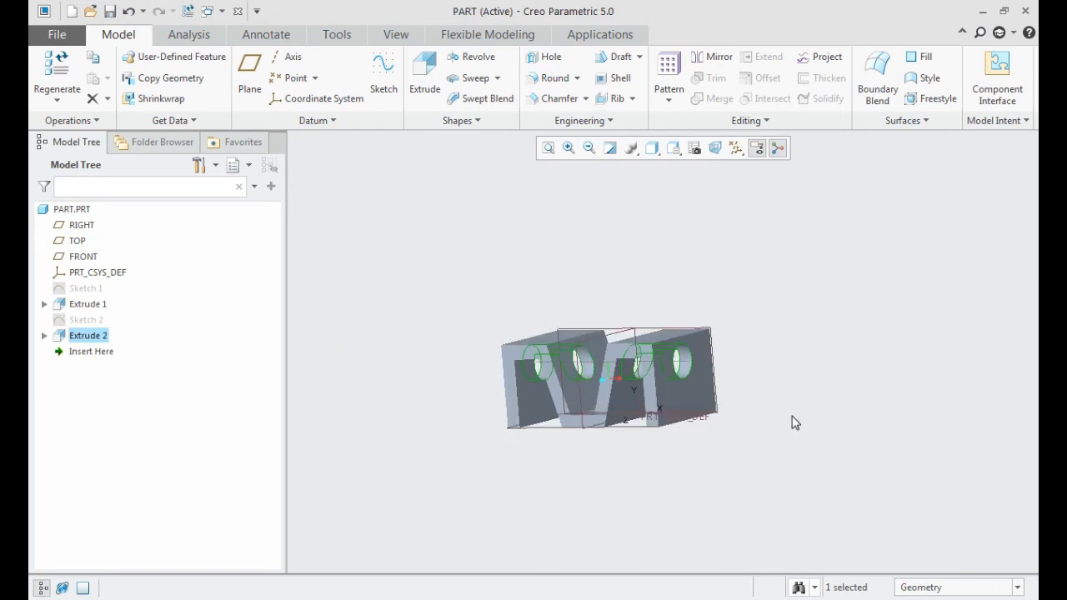